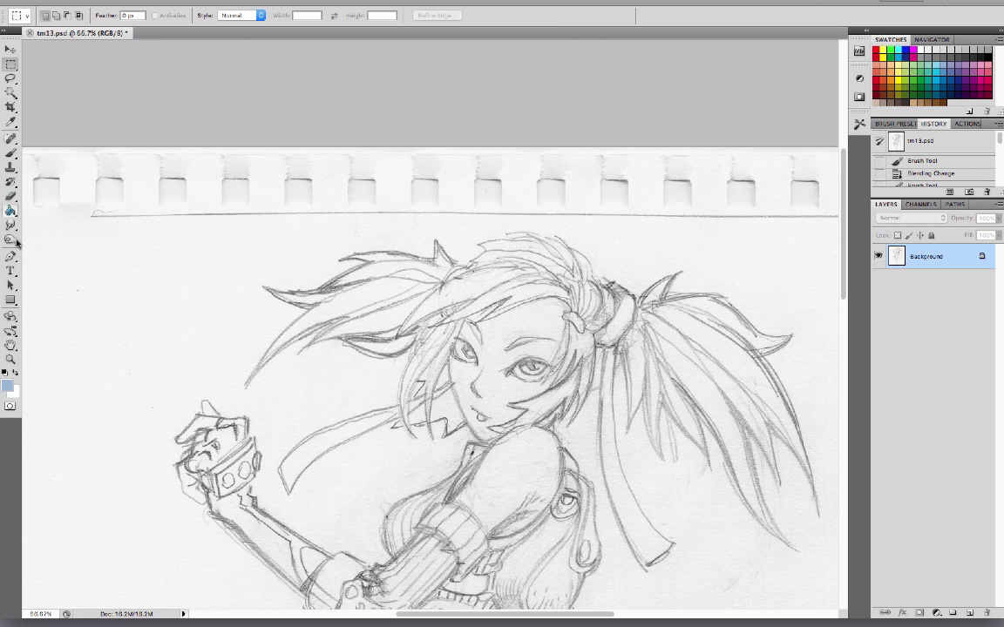
Set the Clone Stamp size to 70 and clone blank paper over the second spiral hole along the page's upper edge.
left_click(11, 168)
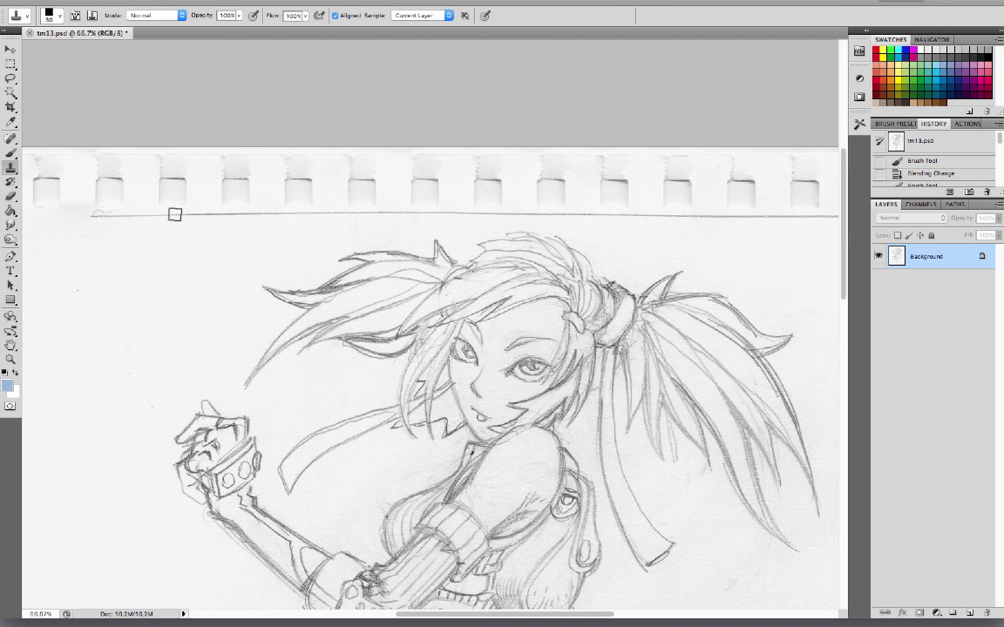
key("bracketright")
key("bracketright")
key("bracketright")
key("bracketright")
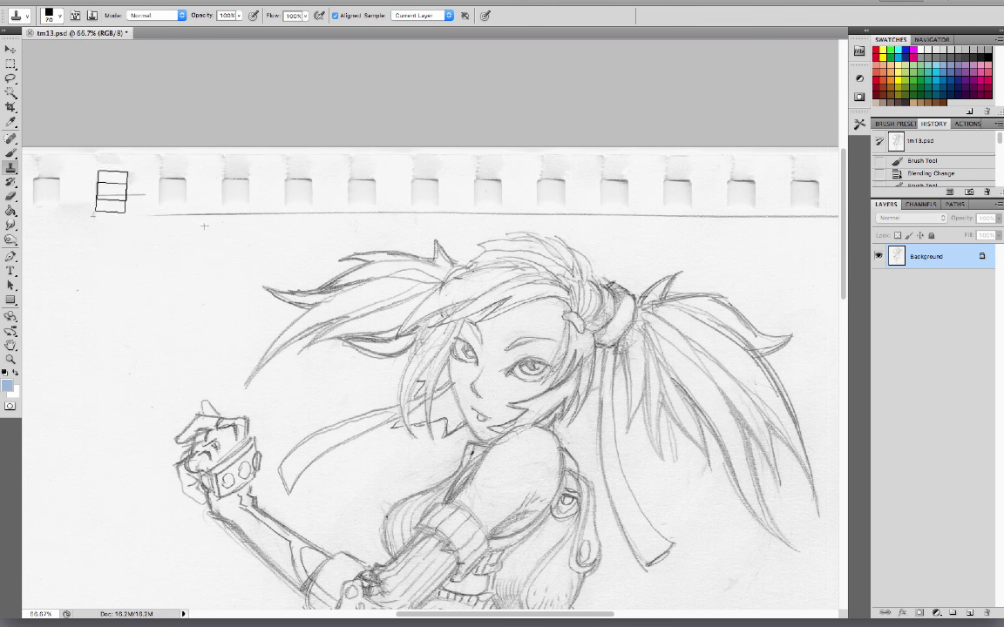
left_click(112, 192)
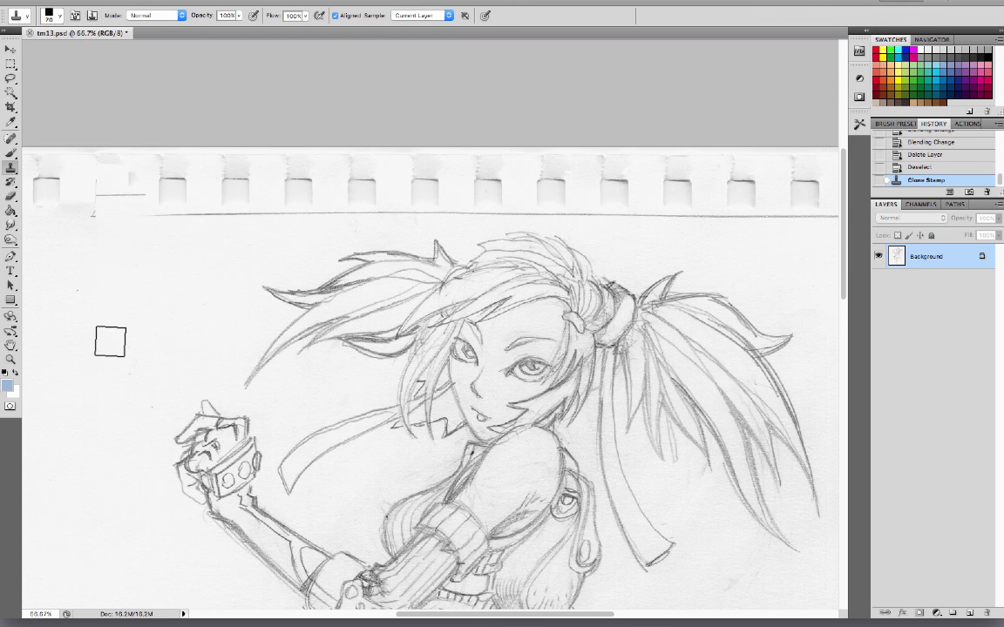
Clone clean paper over the leftmost spiral holes and the adjoining part of the ruled line.
left_click(108, 345, "alt")
mouse_move(87, 194)
left_mouse_down()
mouse_move(110, 147)
mouse_move(60, 197)
mouse_move(42, 164)
mouse_move(37, 204)
mouse_move(65, 159)
mouse_move(114, 142)
mouse_move(132, 166)
mouse_move(131, 187)
mouse_move(192, 156)
left_mouse_up()
left_click(99, 264, "alt")
mouse_move(155, 213)
left_mouse_down()
mouse_move(228, 159)
mouse_move(208, 212)
mouse_move(291, 163)
mouse_move(288, 201)
left_mouse_up()
left_click(204, 289, "alt")
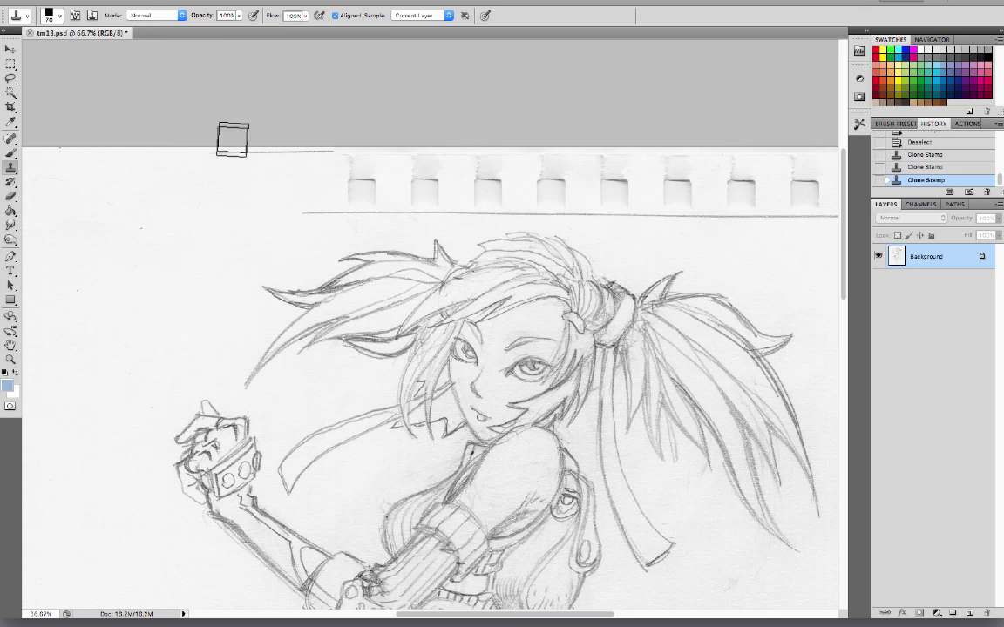
mouse_move(233, 140)
left_mouse_down()
mouse_move(238, 154)
mouse_move(290, 151)
left_mouse_up()
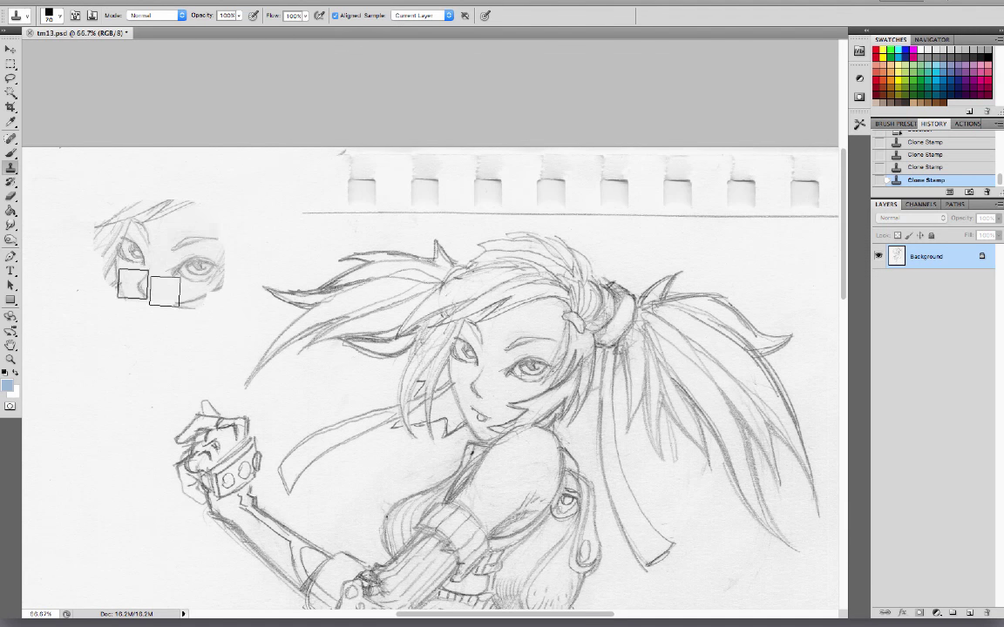
Clone part of the character's face onto the blank paper beside her hair, and undo it.
mouse_move(132, 284)
left_mouse_down()
mouse_move(178, 310)
mouse_move(203, 237)
mouse_move(214, 279)
mouse_move(235, 234)
mouse_move(214, 267)
left_mouse_up()
key("alt+super+z")
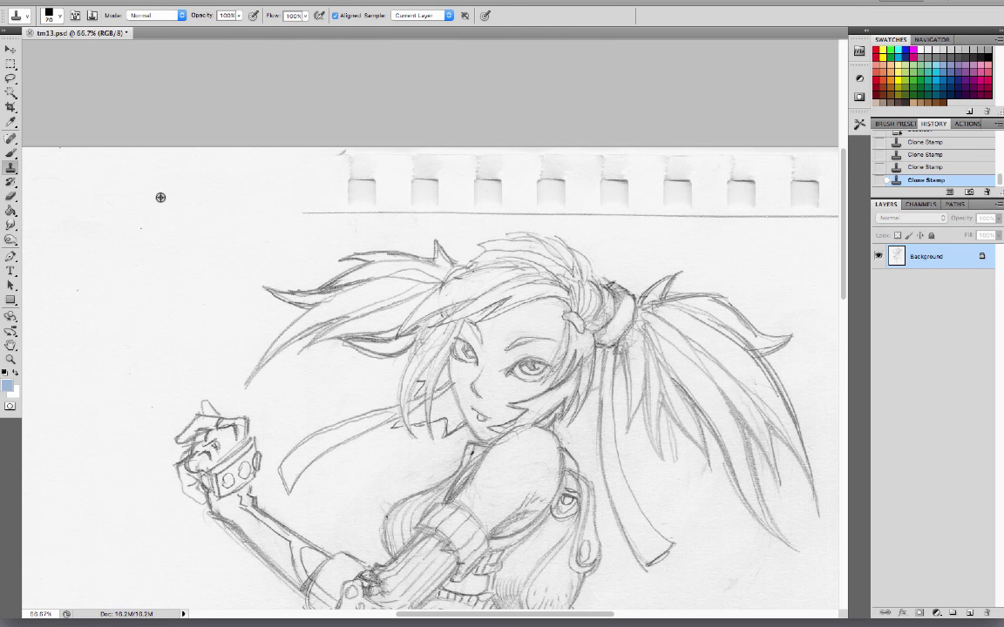
Clone clean paper over the remaining spiral holes and the rest of the ruled line above the hair.
left_click(161, 197, "alt")
mouse_move(315, 174)
left_mouse_down()
mouse_move(344, 178)
mouse_move(331, 188)
mouse_move(453, 155)
mouse_move(410, 212)
mouse_move(455, 199)
left_mouse_up()
left_click(297, 191, "alt")
mouse_move(500, 170)
left_mouse_down()
mouse_move(529, 170)
mouse_move(559, 194)
mouse_move(537, 181)
mouse_move(617, 170)
mouse_move(649, 179)
mouse_move(577, 206)
mouse_move(658, 174)
mouse_move(660, 158)
mouse_move(691, 154)
left_mouse_up()
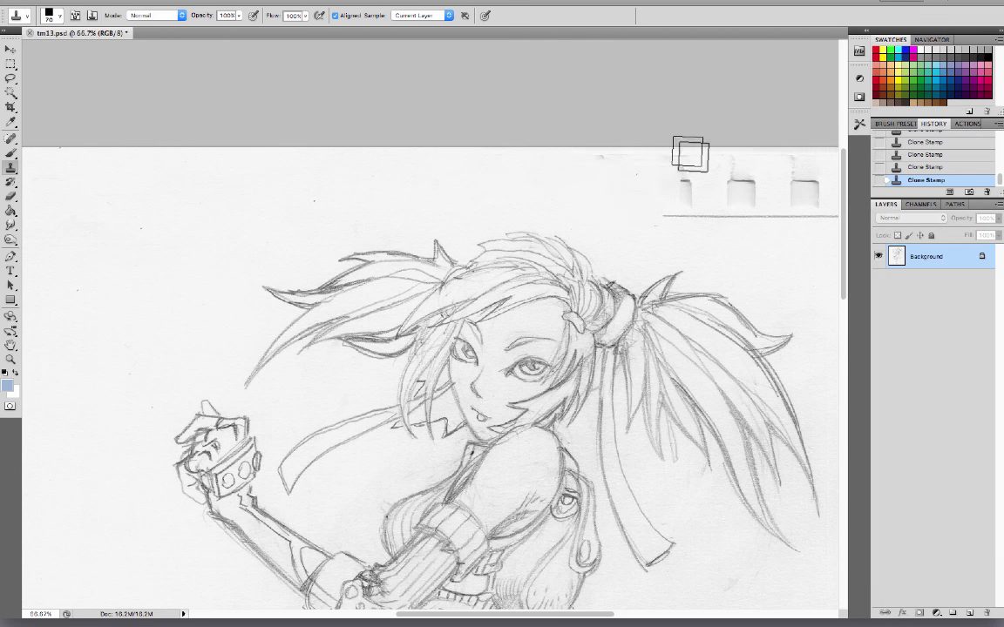
left_click(445, 178, "alt")
mouse_move(611, 157)
left_mouse_down()
mouse_move(646, 152)
mouse_move(667, 193)
mouse_move(702, 192)
mouse_move(734, 213)
left_mouse_up()
left_click(581, 180, "alt")
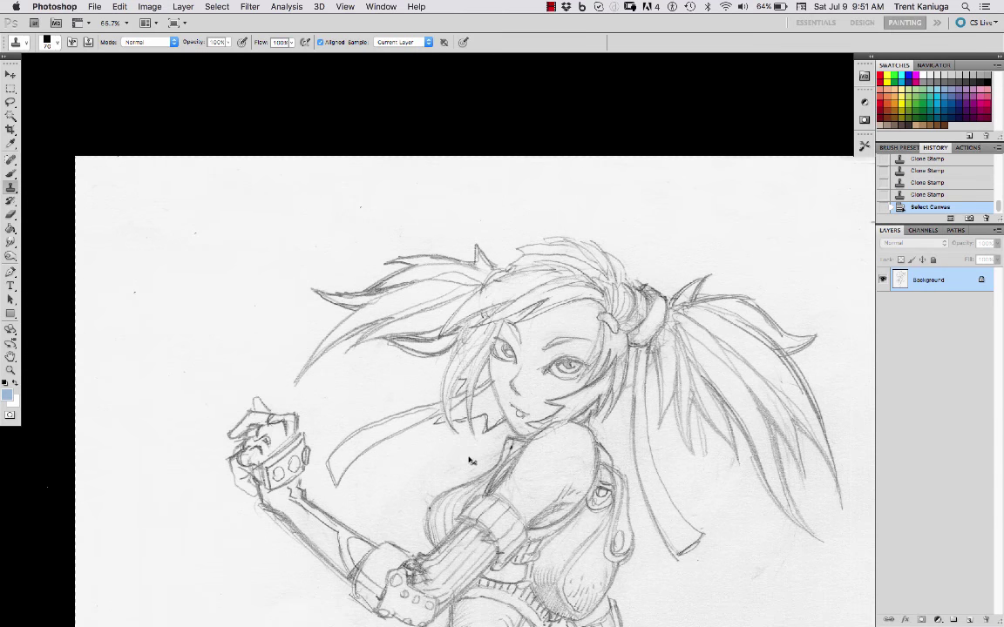
Switch to the Brush tool and choose a small brush preset with a size of 6.
key("super+equal")
key("super+equal")
key("super+equal")
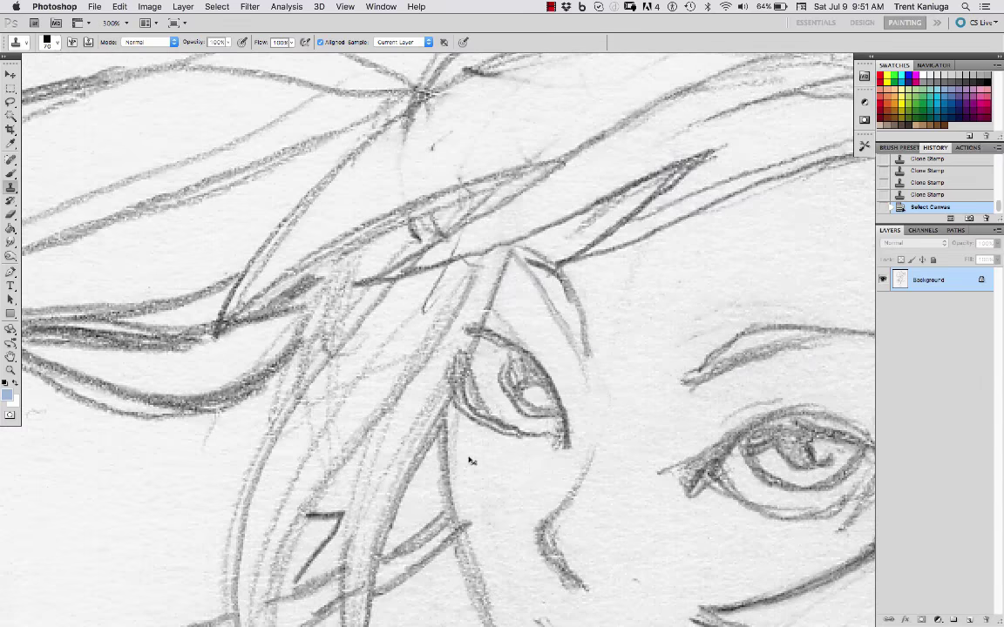
key("space")
mouse_move(469, 457)
left_mouse_down()
mouse_move(527, 368)
mouse_move(594, 298)
mouse_move(591, 276)
left_mouse_up()
key("bracketleft")
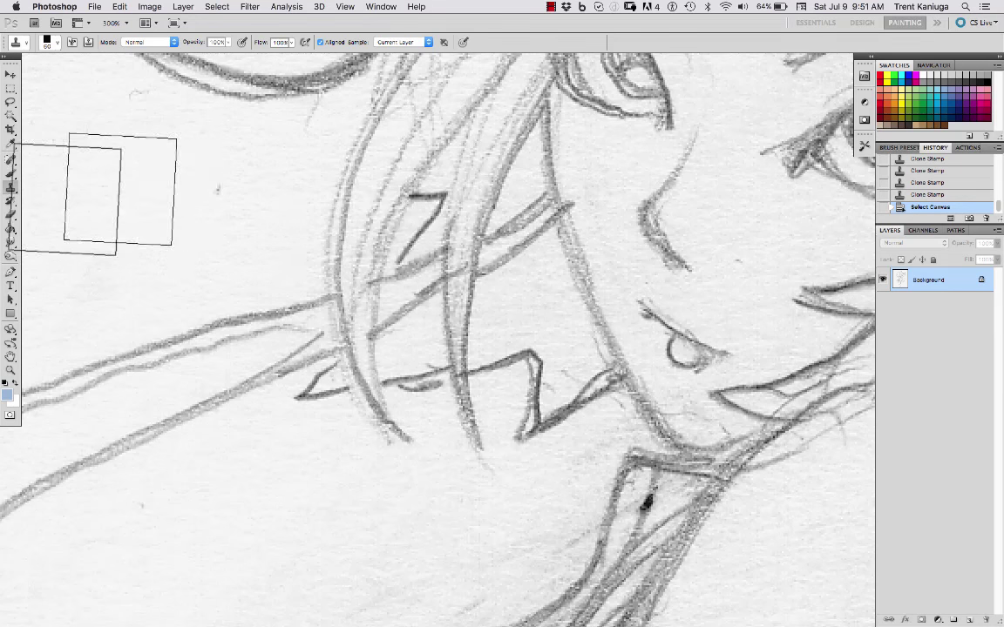
left_click(10, 173)
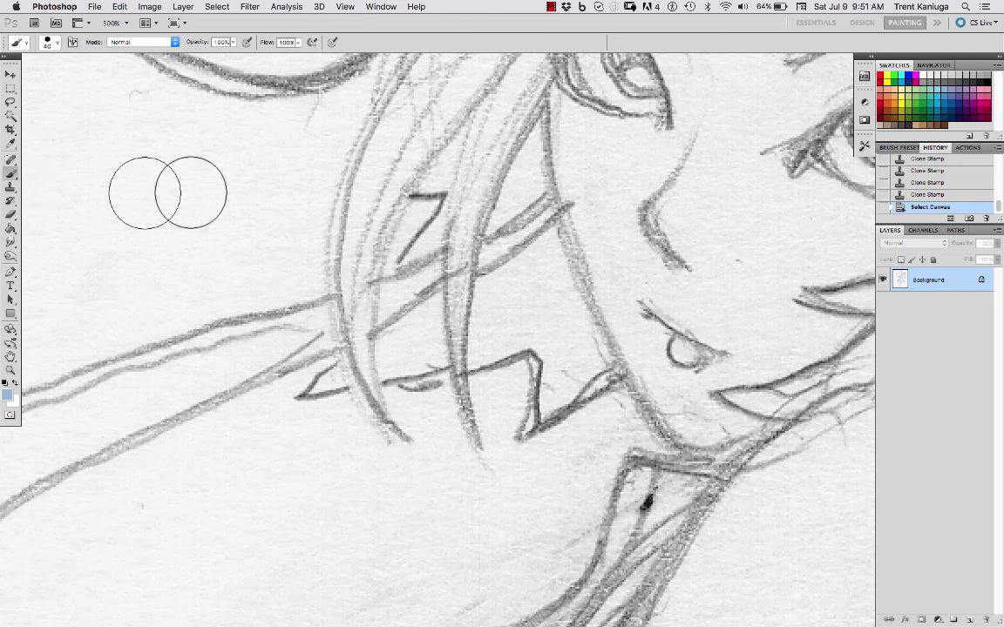
right_click(336, 233)
left_click(412, 196)
left_click(516, 89)
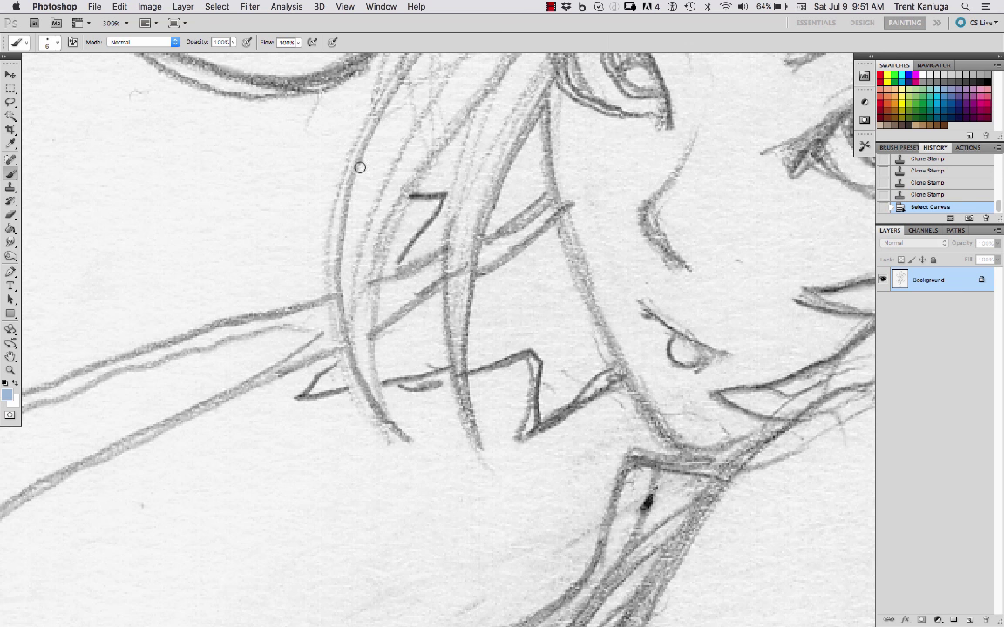
Paint a trial stroke along the hair strand beside the face, undo it, and reset the colours to black and white.
left_click_drag(358, 143, 382, 406)
key("super+z")
key("d")
Try out black strokes with the size 6 brush between the raised hand and the face, undoing each one.
mouse_move(266, 152)
left_mouse_down()
mouse_move(236, 295)
mouse_move(307, 453)
left_mouse_up()
key("ctrl+z")
key("ctrl+z")
key("ctrl+z")
key("ctrl+1")
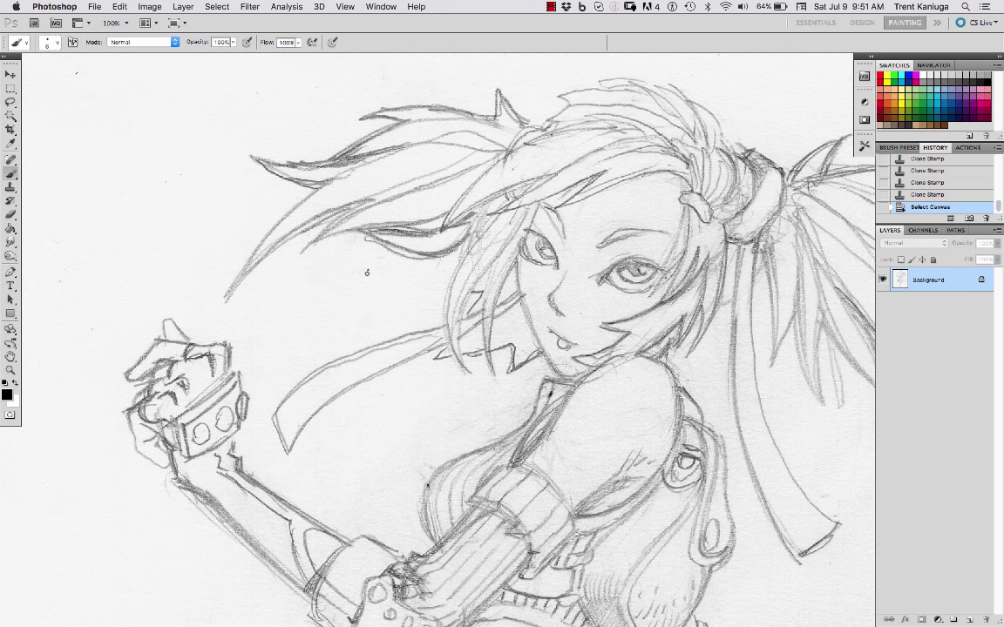
key("ctrl+z")
key("ctrl+z")
left_click_drag(336, 264, 331, 321)
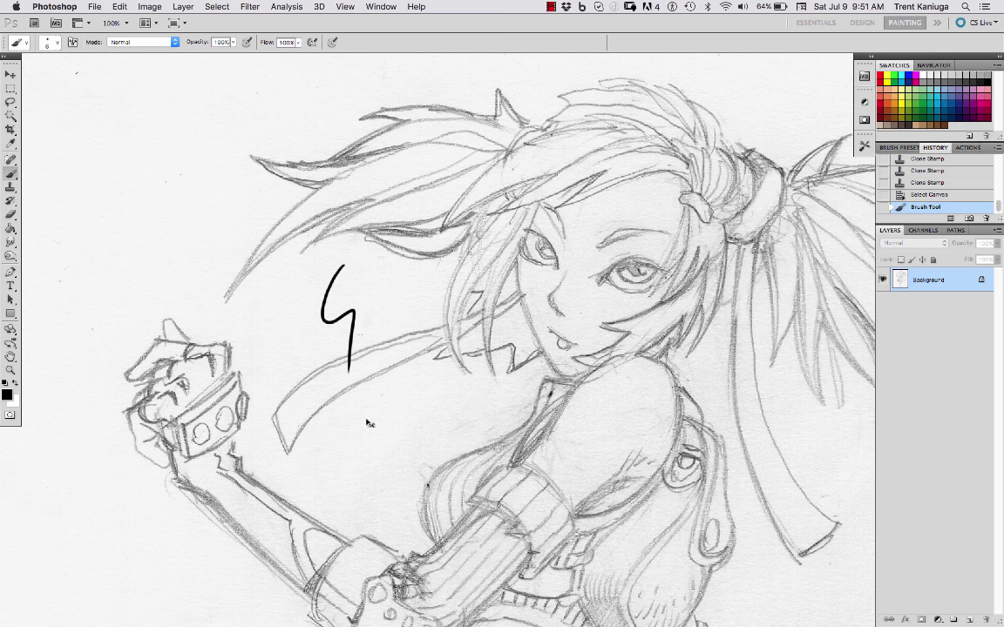
key("ctrl+z")
left_click_drag(372, 266, 381, 381)
key("ctrl+z")
left_click_drag(366, 267, 390, 434)
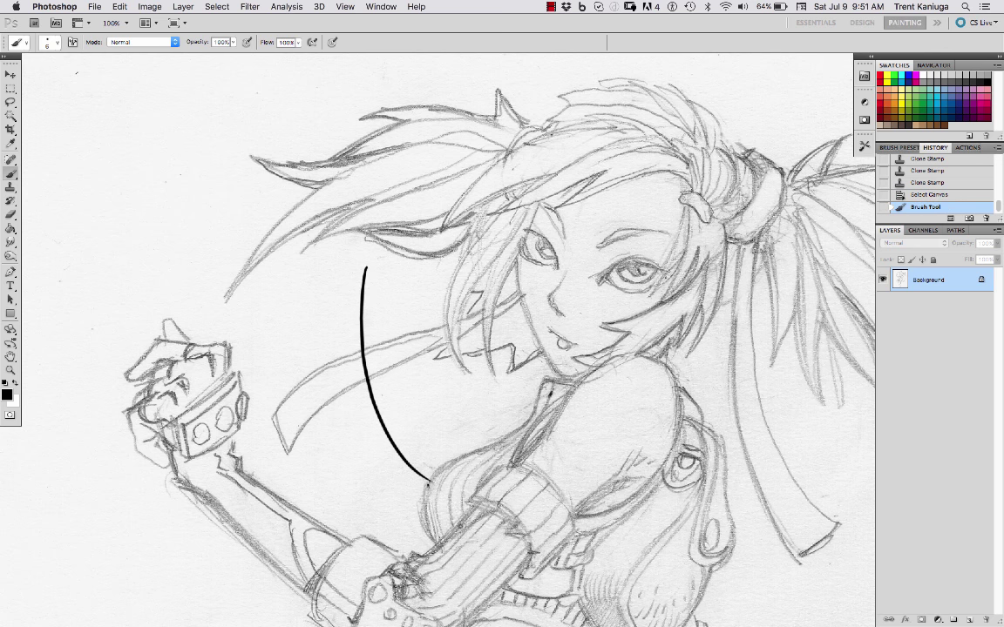
key("ctrl+z")
left_click_drag(360, 277, 323, 373)
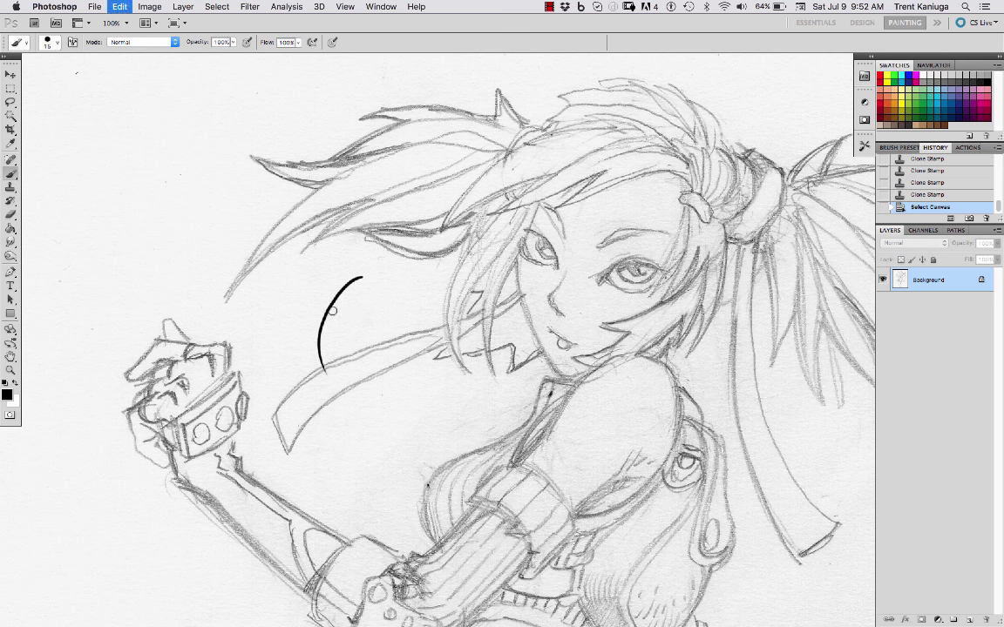
key("ctrl+z")
Try out thicker tapered strokes with the brush at size 15 above the ribbon, undoing each one.
left_click_drag(359, 262, 339, 329)
key("ctrl+z")
left_click_drag(365, 264, 354, 332)
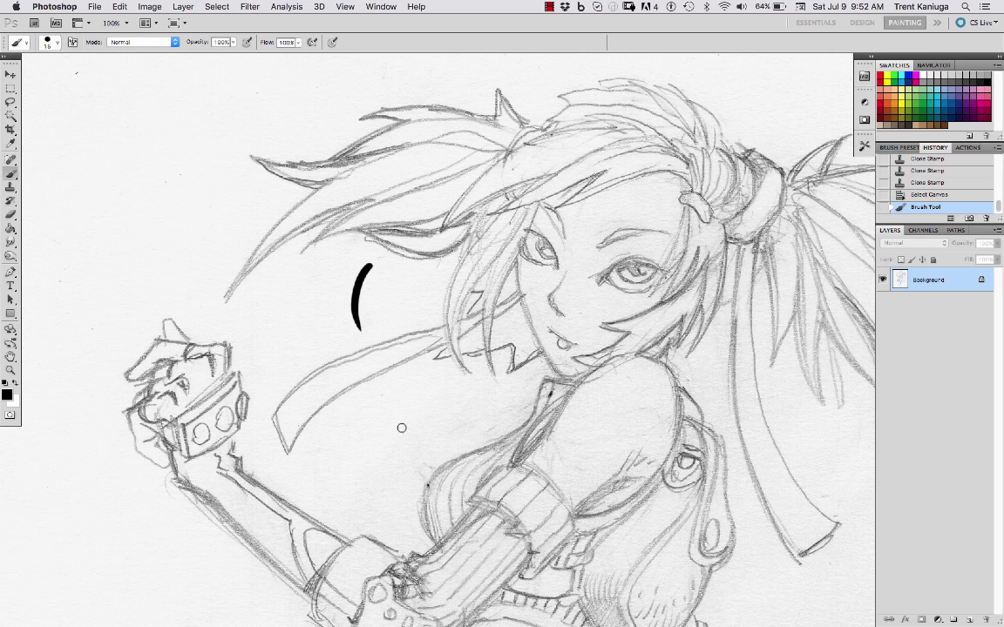
key("ctrl+z")
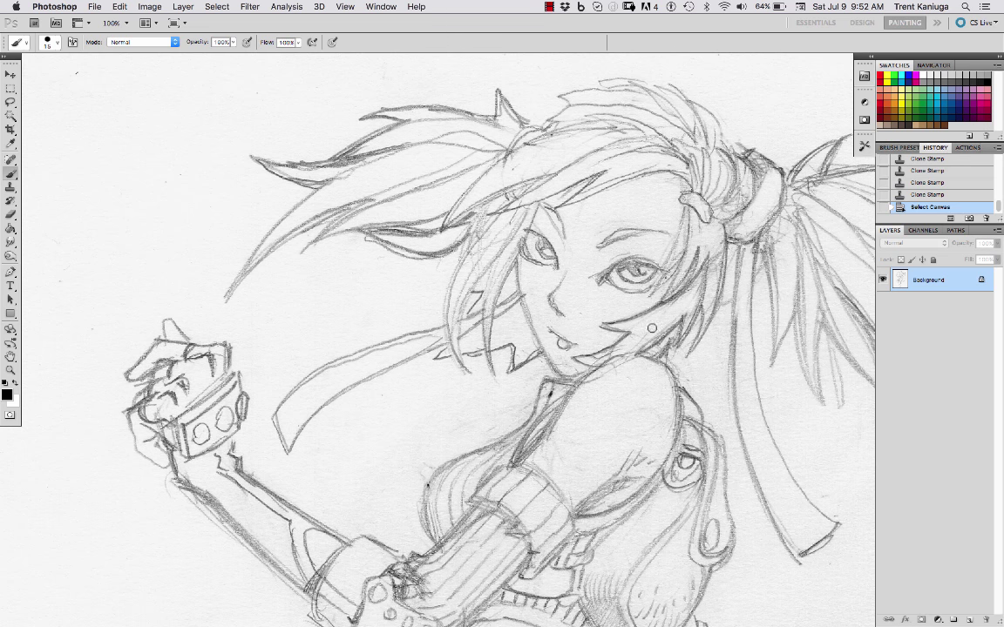
Copy the whole drawing, paste it as a new layer, and set that layer's blend mode to Darken.
scroll(651, 327, "right", 3)
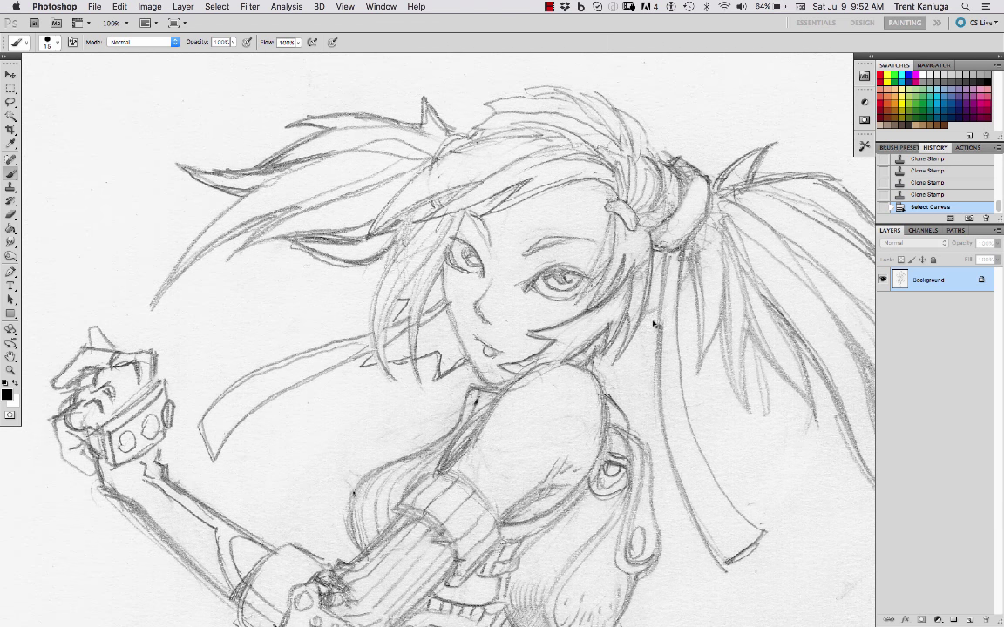
key("ctrl+a")
key("ctrl+c")
key("cmd+v")
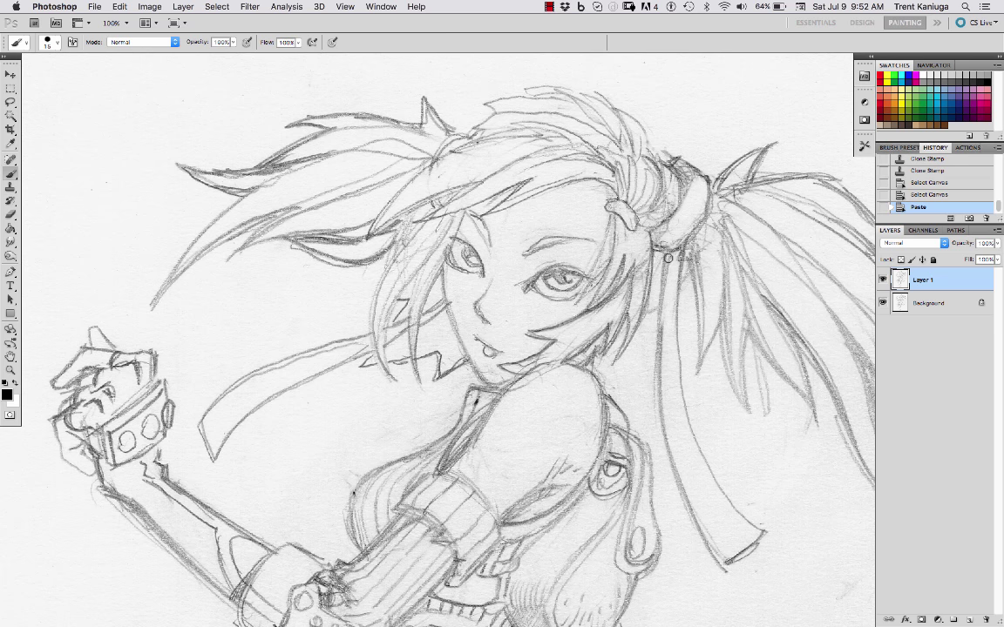
left_click(906, 245)
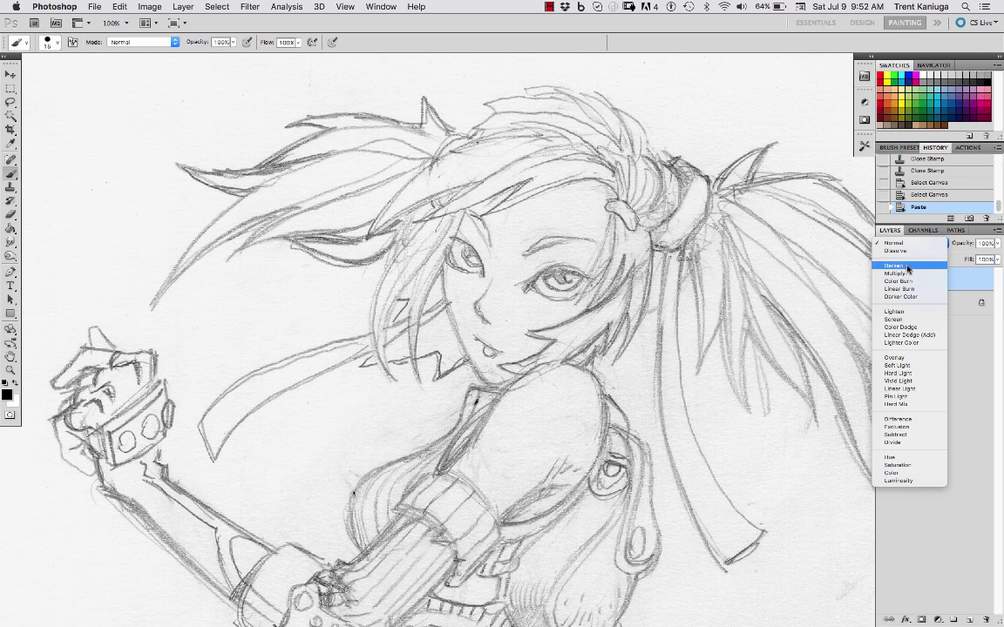
left_click(907, 268)
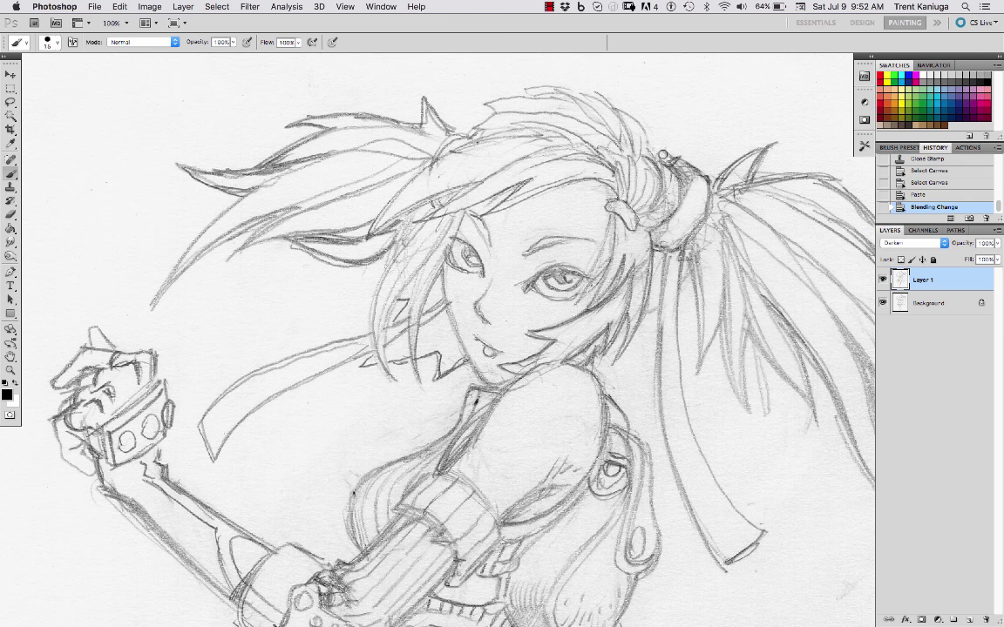
Choose a soft brush at size 150 and paint a trial black shadow over the face and shoulder on Layer 1.
right_click(662, 156)
left_click(737, 429)
key("bracketleft")
key("bracketleft")
key("bracketleft")
mouse_move(595, 210)
left_mouse_down()
mouse_move(567, 180)
mouse_move(576, 216)
mouse_move(560, 370)
left_mouse_up()
key("super+z")
left_click_drag(565, 159, 522, 392)
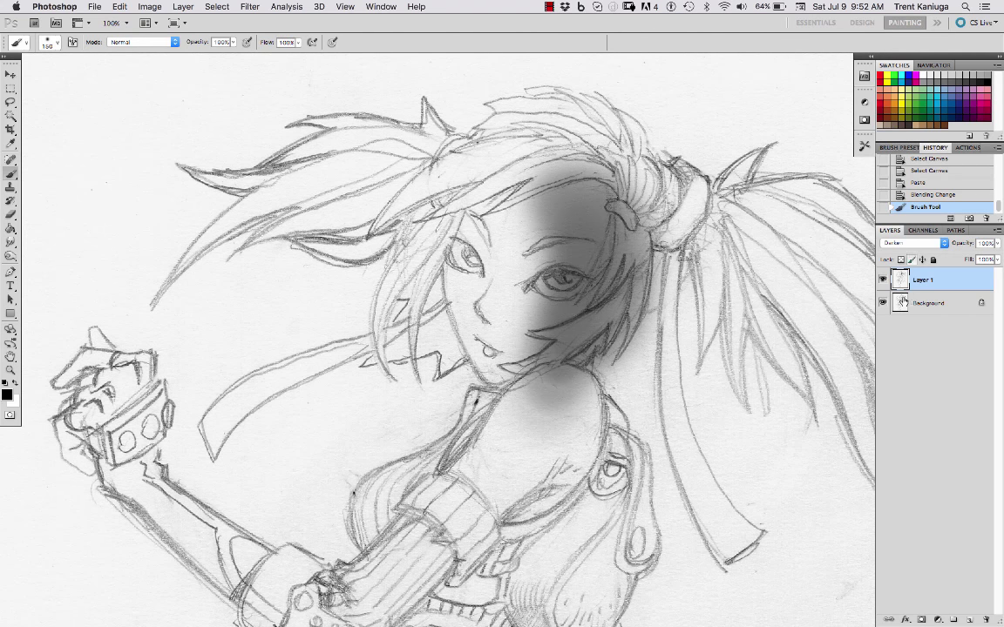
Hide and show Layer 1 repeatedly to compare the shaded drawing with the Background sketch.
left_click(883, 280)
left_click(883, 280)
left_click(883, 282)
left_click(883, 281)
left_click(883, 281)
left_click(883, 282)
left_click(883, 281)
left_click(882, 281)
left_click(883, 284)
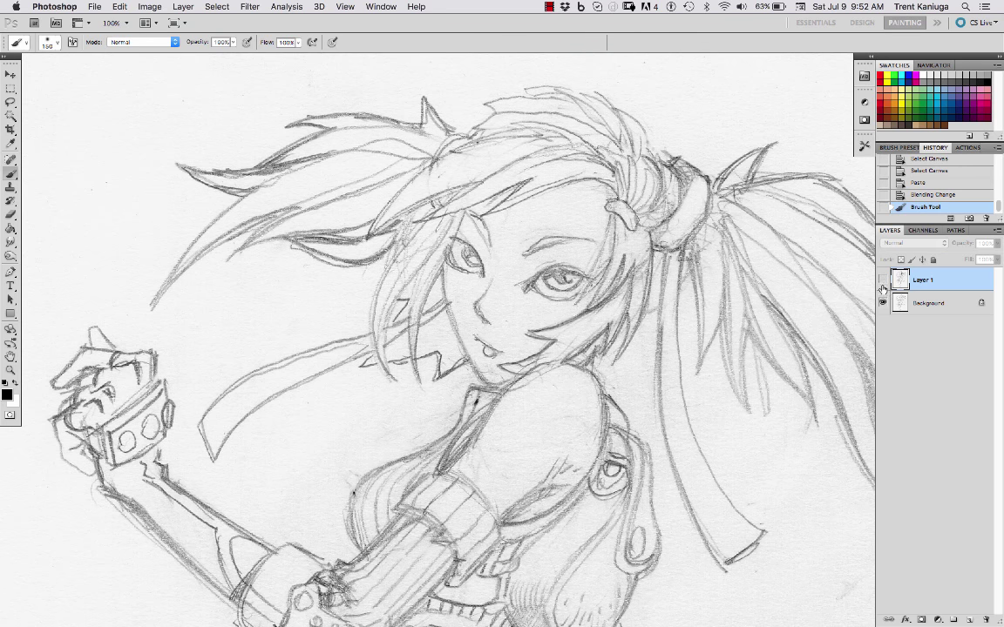
left_click(883, 281)
Apply a Gaussian Blur with a radius of 1.4 pixels to Layer 1.
left_click(249, 7)
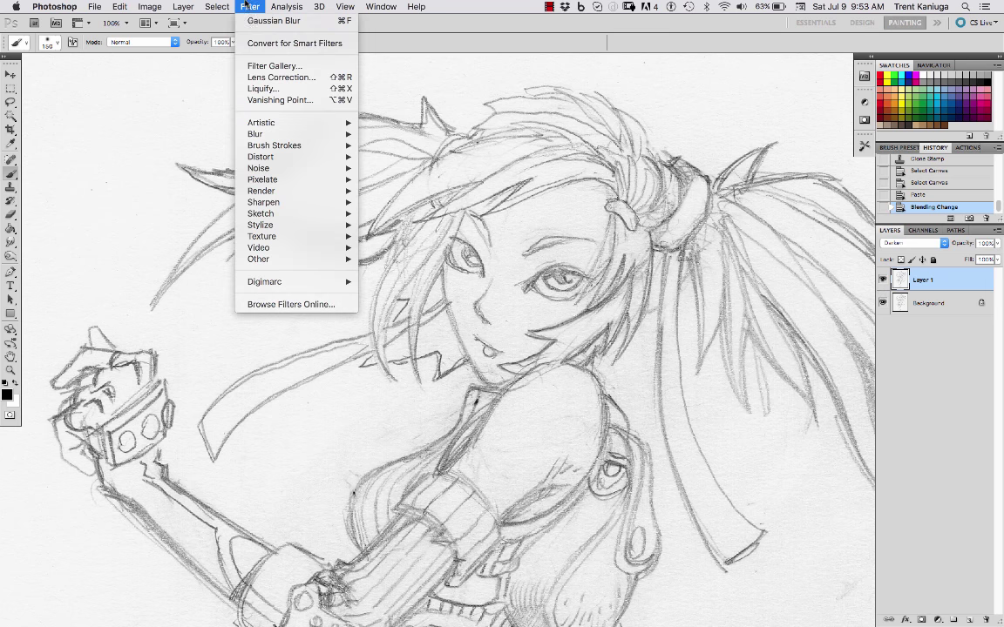
mouse_move(296, 134)
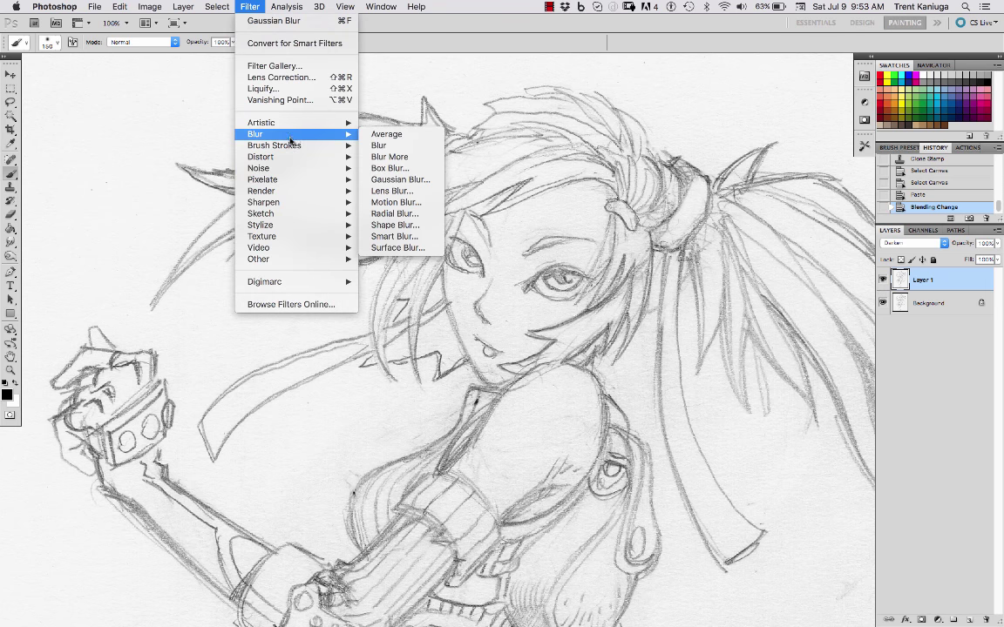
left_click(424, 183)
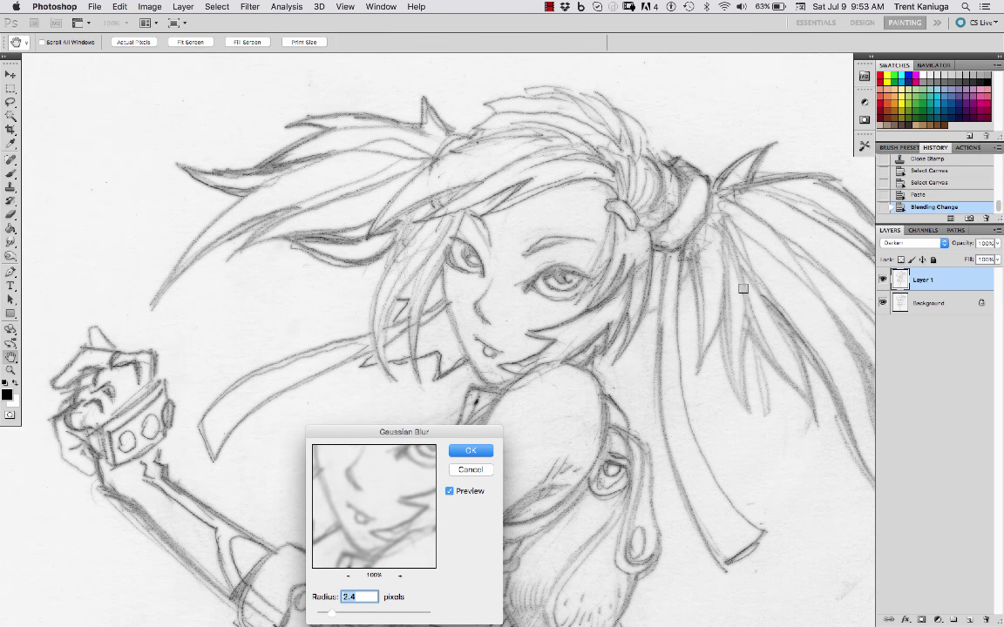
key("super+plus")
key("super+plus")
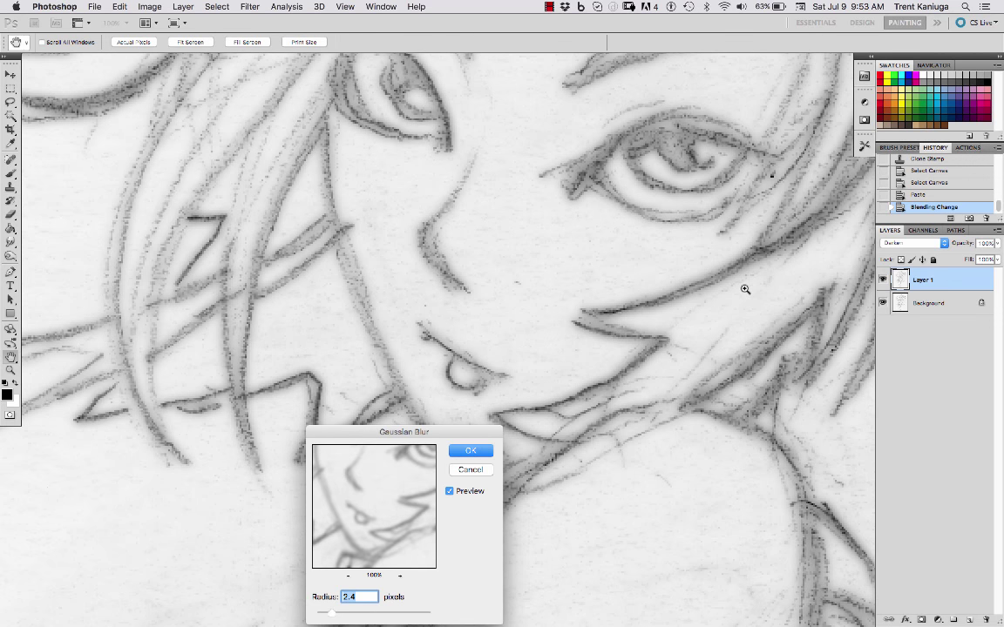
key("super+minus")
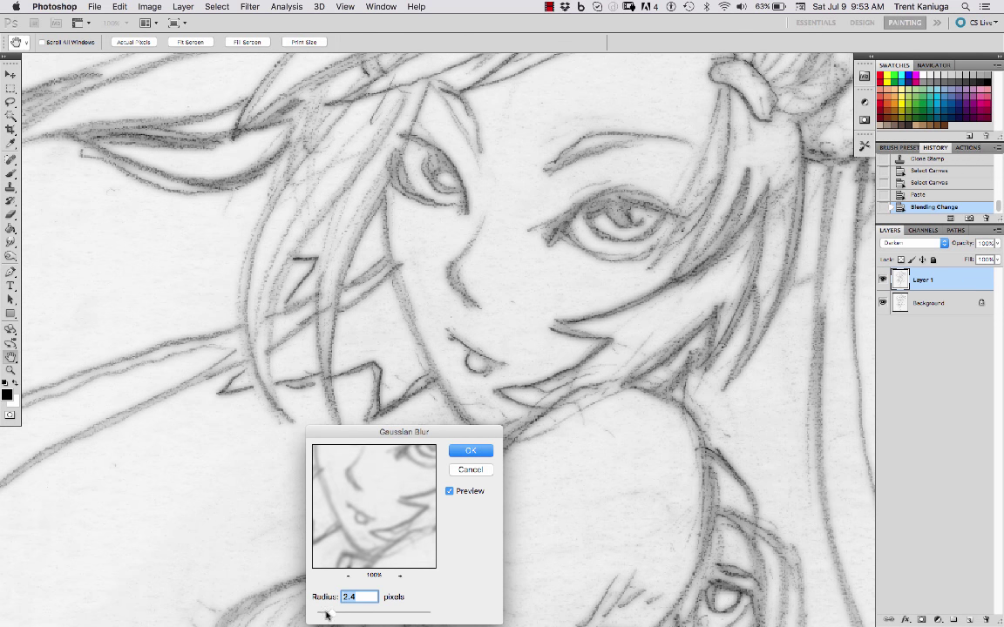
left_click_drag(326, 615, 324, 615)
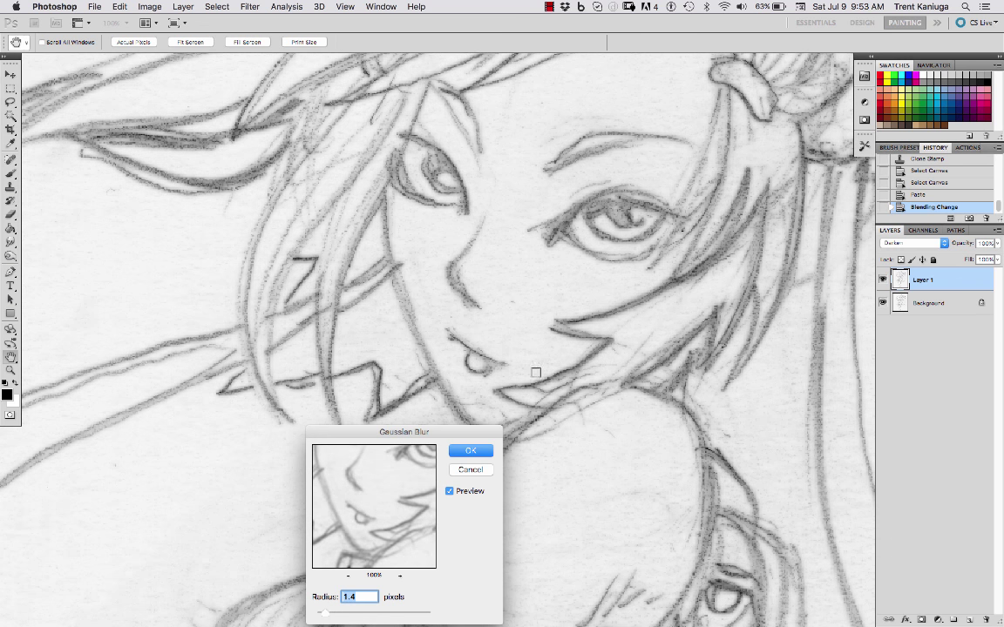
left_click(478, 451)
Compare the drawing with the blurred Layer 1 hidden and shown, and examine the lines on the arms and torso.
left_click(882, 280)
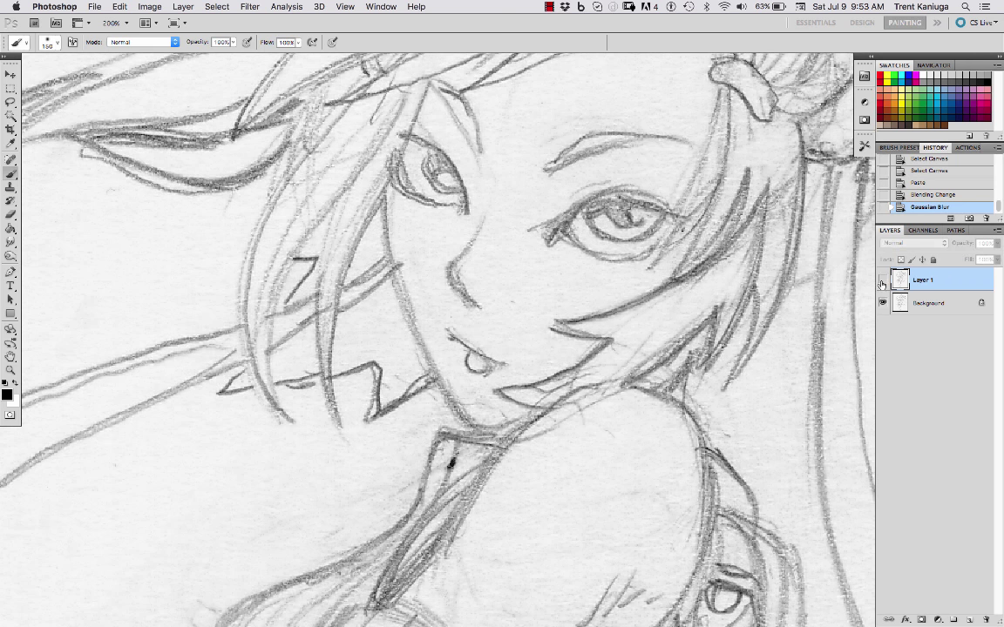
left_click(882, 280)
key("super+minus")
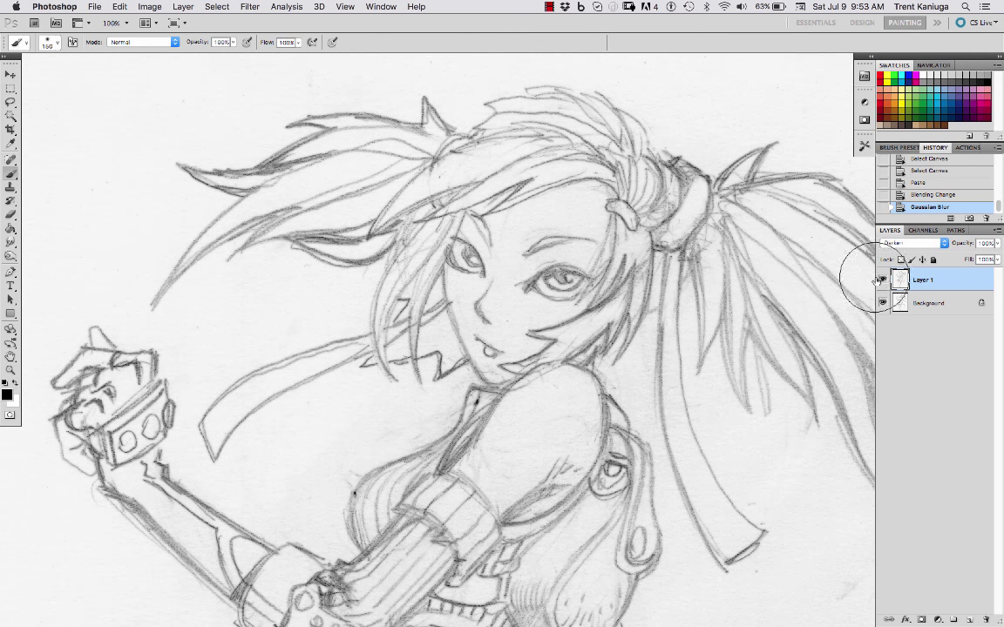
left_click(882, 281)
left_click(882, 281)
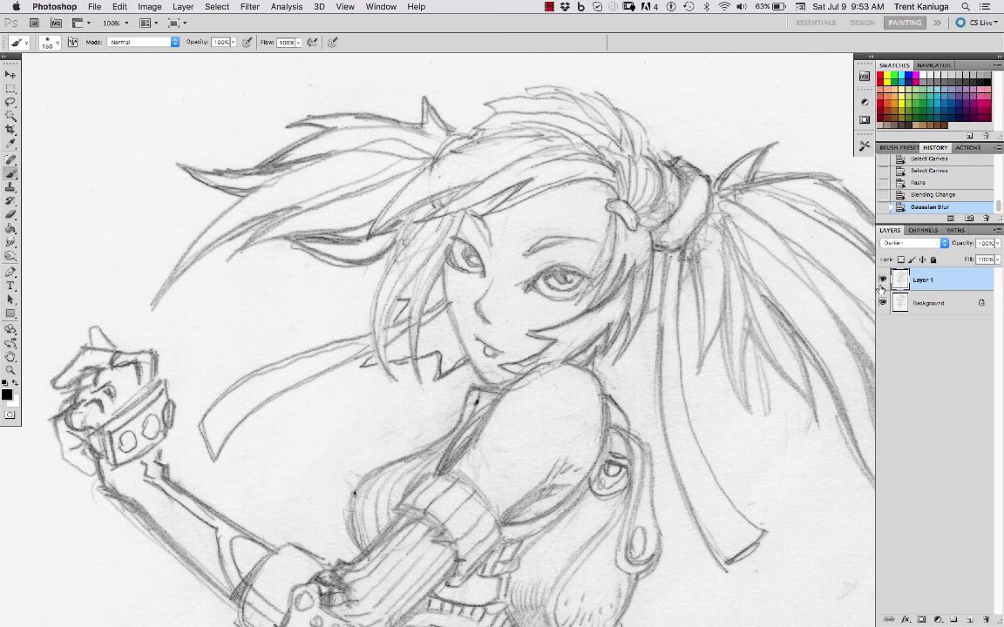
left_click_drag(375, 445, 484, 265)
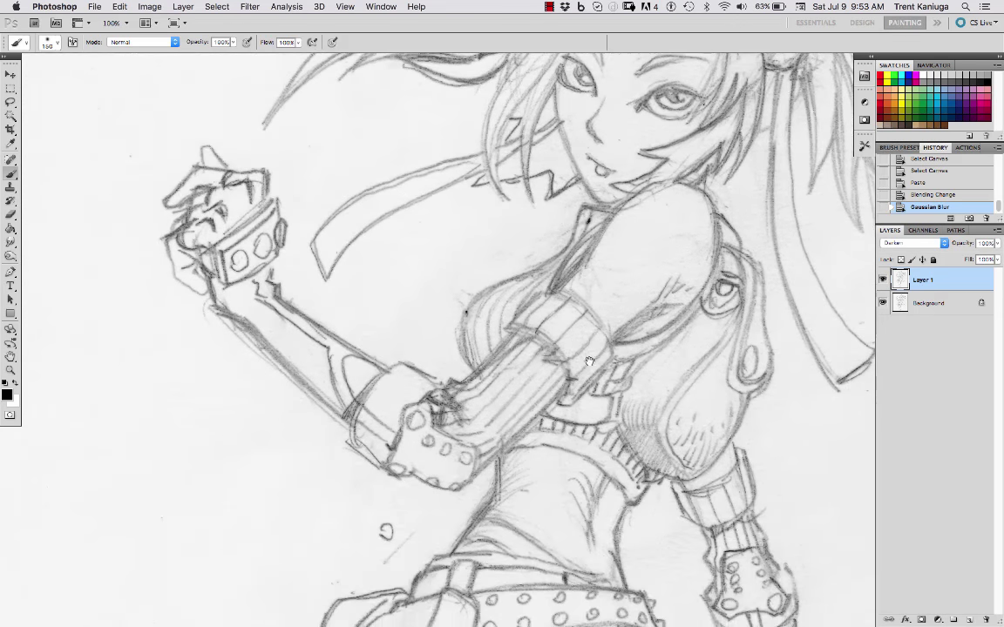
left_click_drag(631, 396, 517, 517)
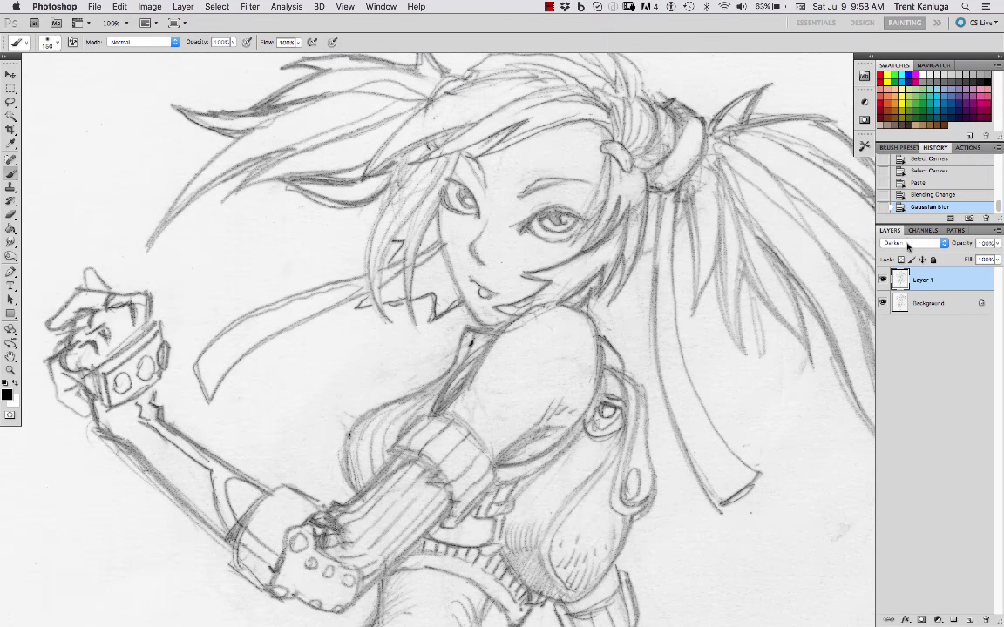
Try Multiply as Layer 1's blend mode and examine the arm, hair and face lines.
left_click(907, 244)
left_click(898, 254)
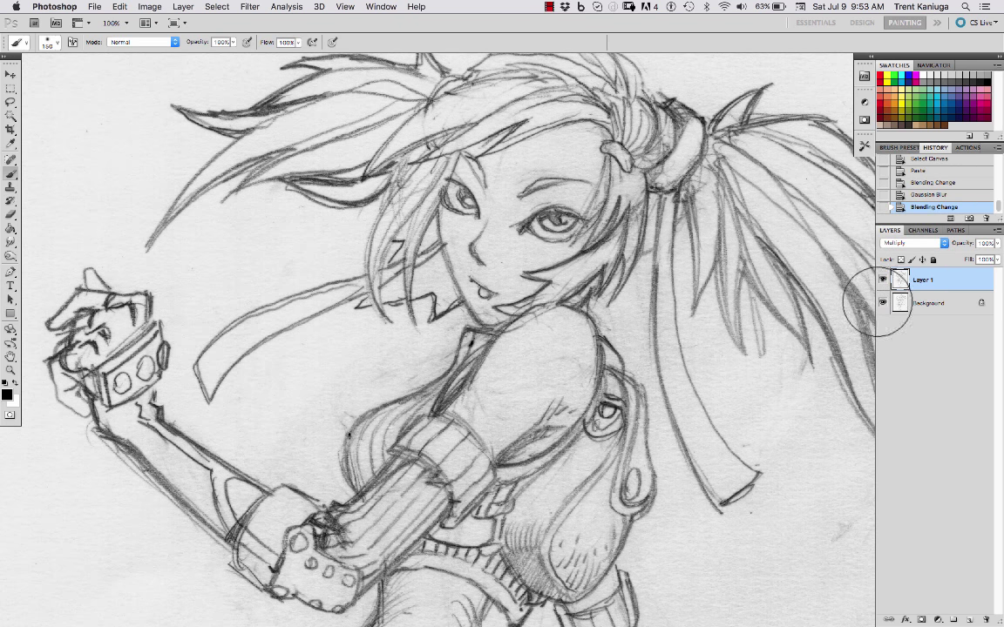
left_click_drag(237, 415, 443, 370)
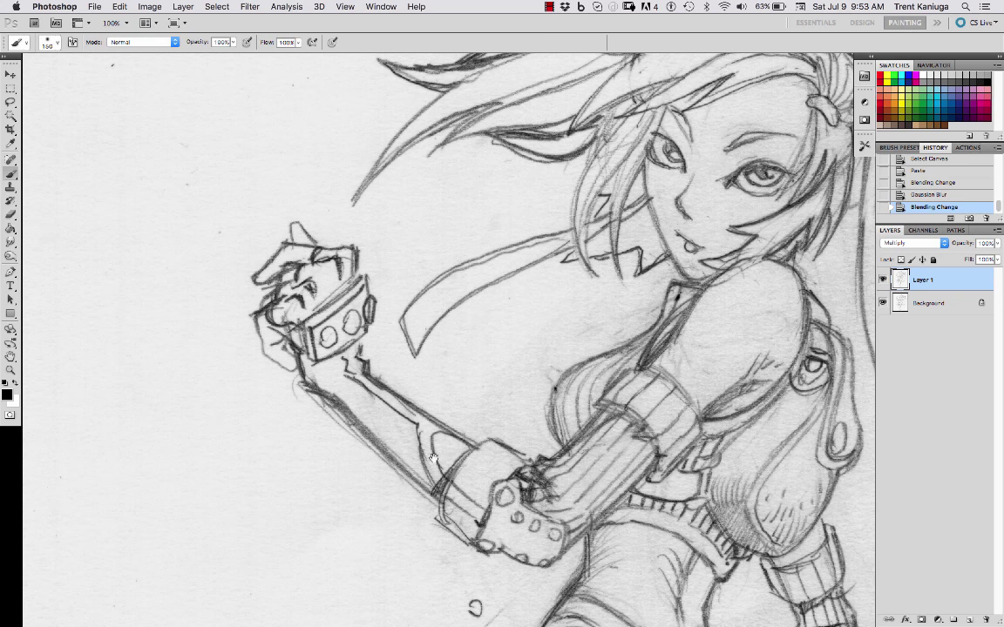
scroll(654, 365, "right", 10)
scroll(560, 343, "up", 3)
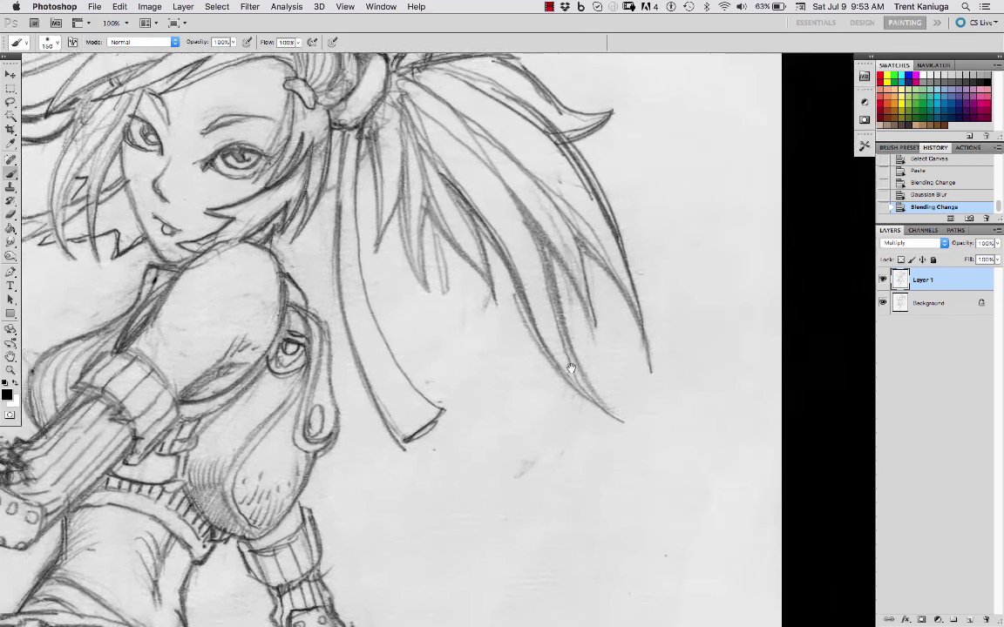
scroll(561, 343, "left", 4)
scroll(561, 342, "up", 2)
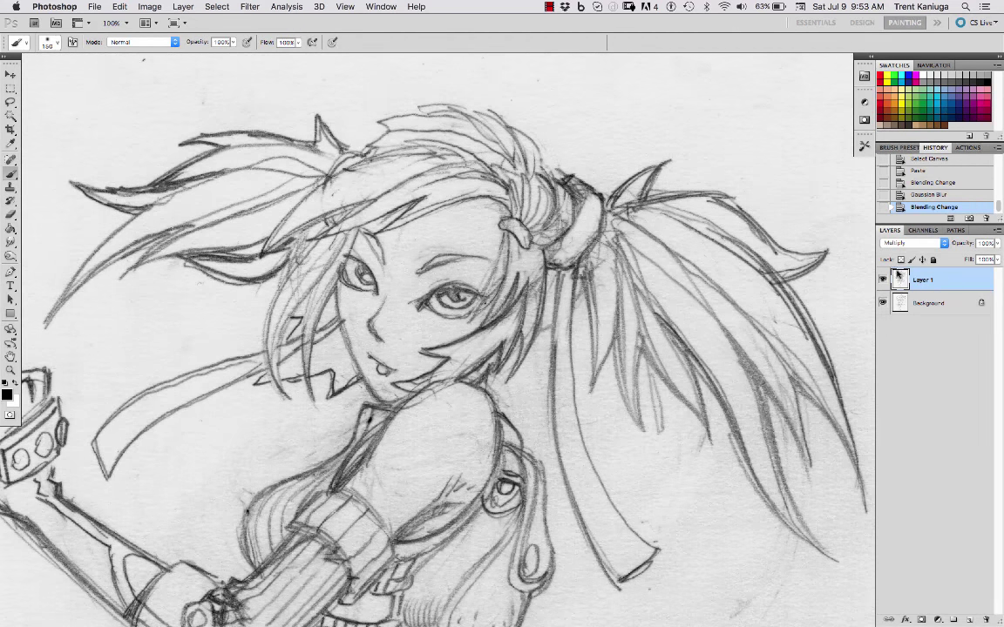
Set Layer 1's blend mode back to Darken and compare the face with the layer hidden and shown.
left_click(906, 244)
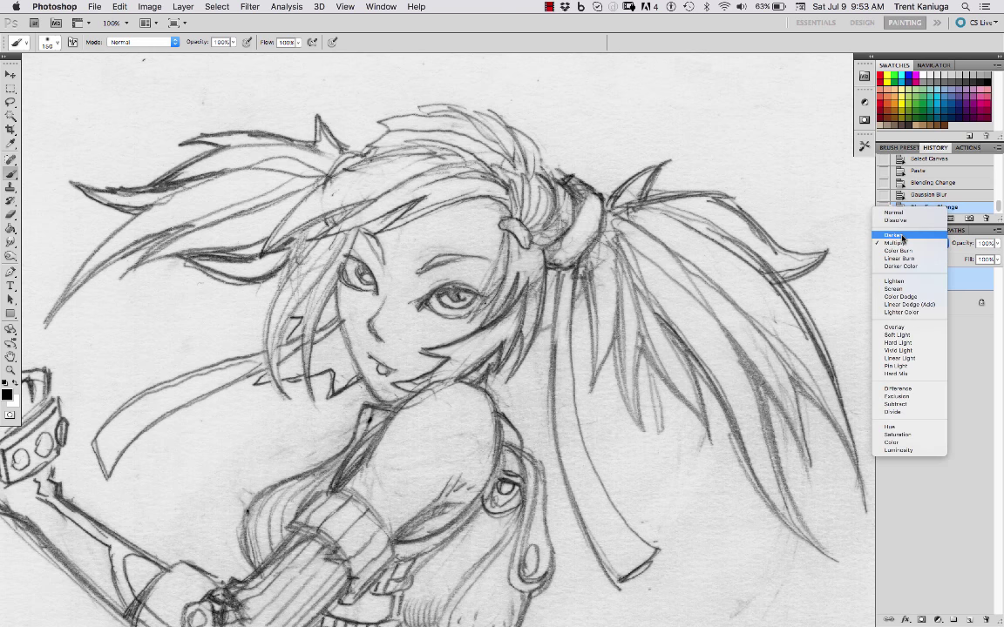
left_click(898, 235)
key("super+equal")
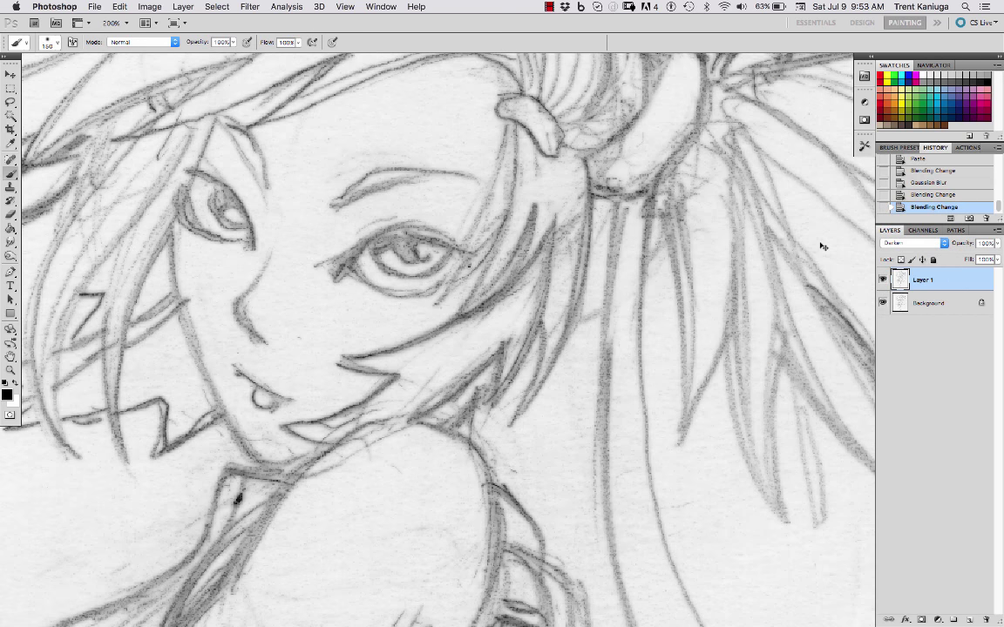
left_click(883, 279)
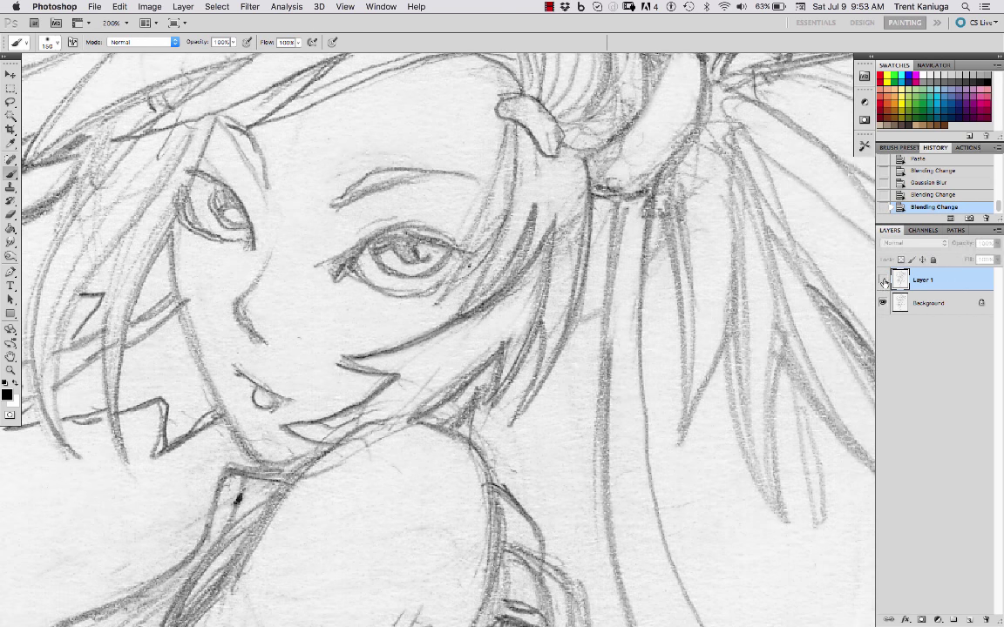
left_click(883, 279)
left_click(883, 280)
left_click(883, 279)
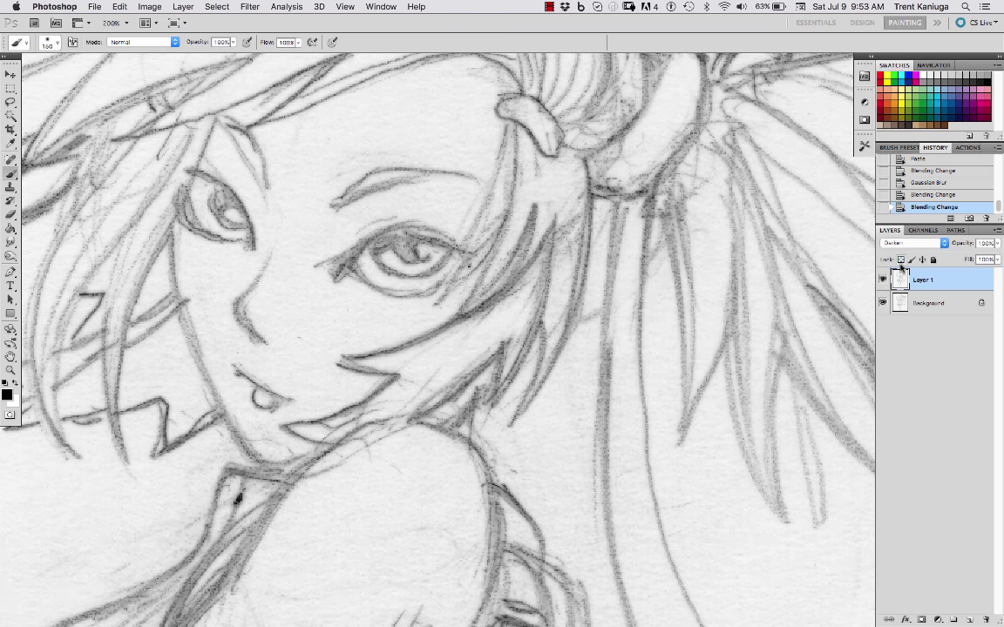
Hide the blurred Layer 1 and delete it, leaving only the Background sketch.
key("super+minus")
key("super+minus")
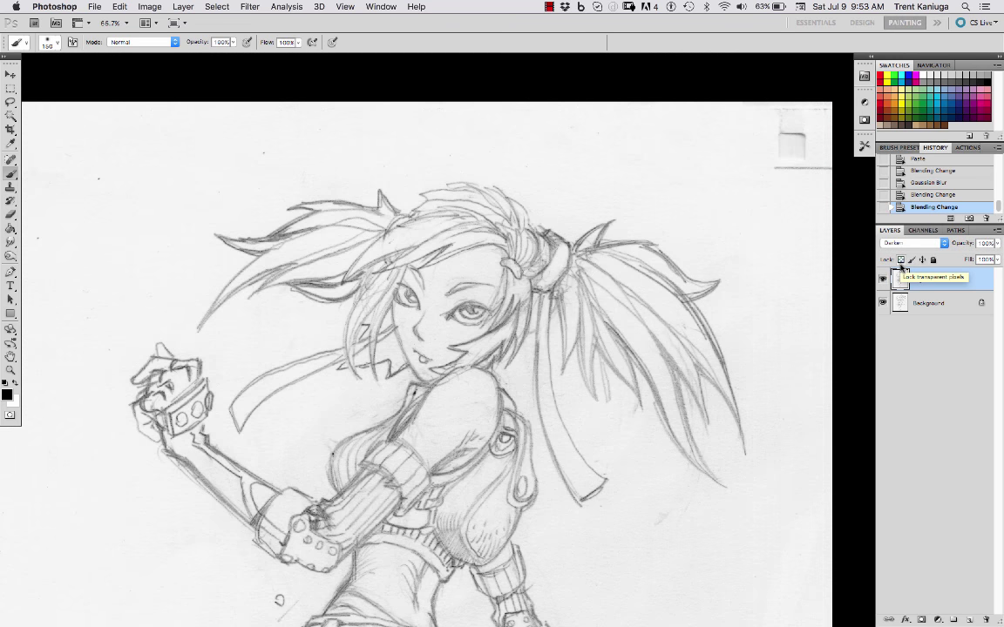
scroll(461, 375, "down", 5)
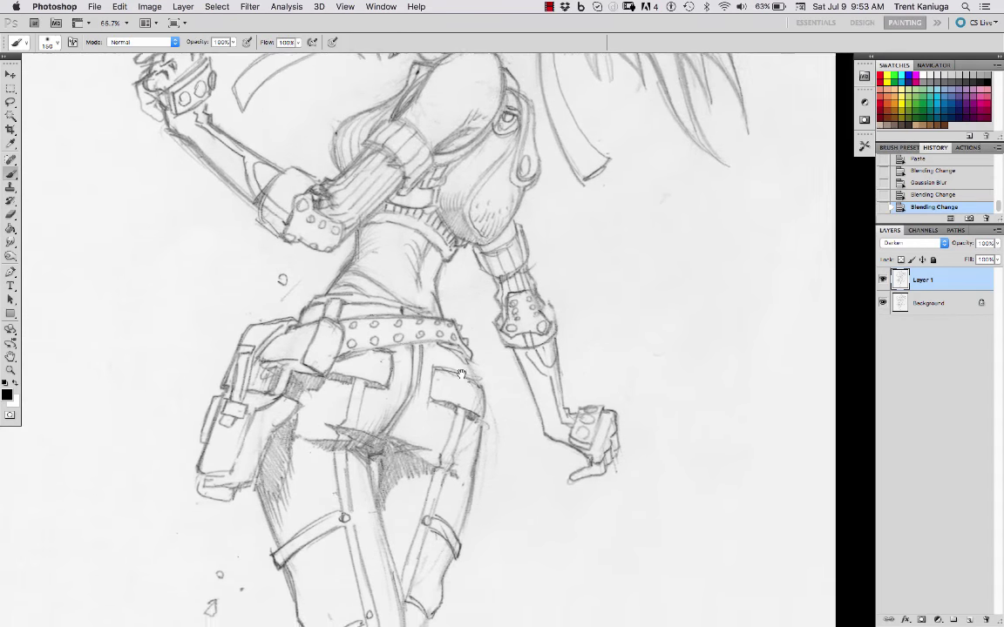
left_click_drag(461, 375, 517, 380)
key("super+minus")
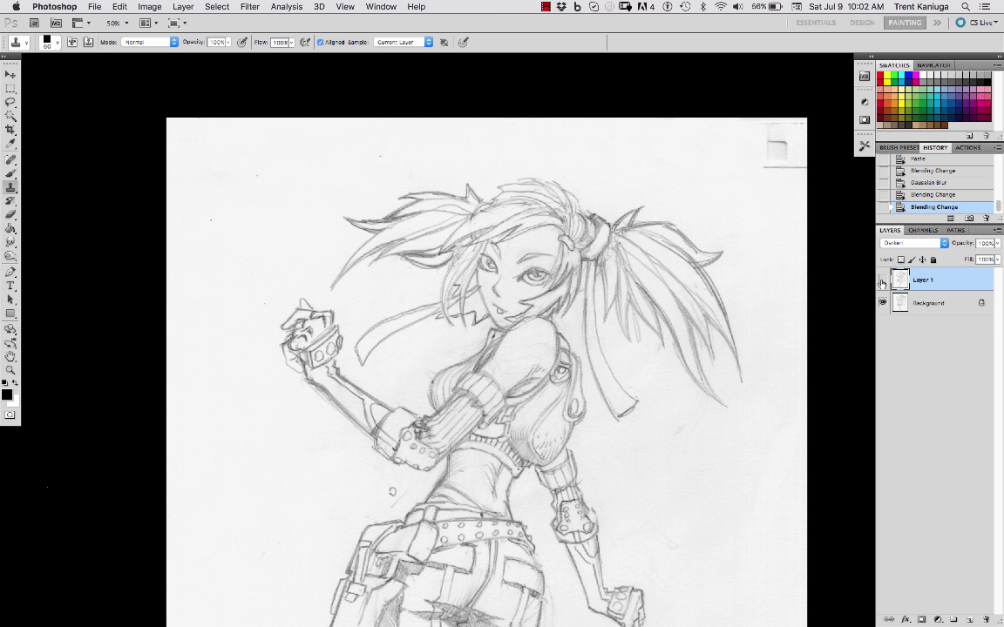
left_click(890, 300)
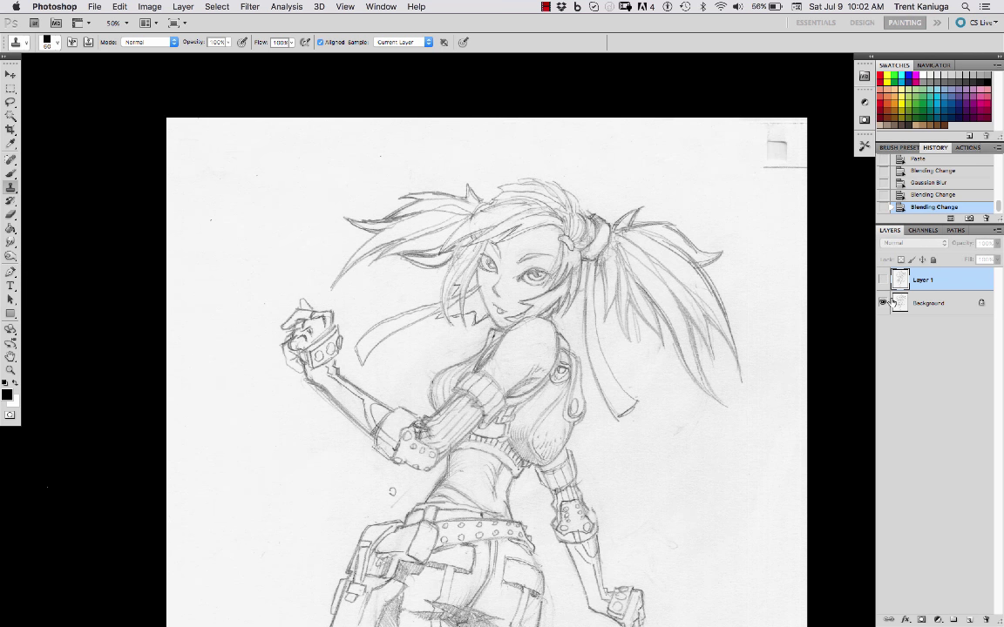
left_click(986, 620)
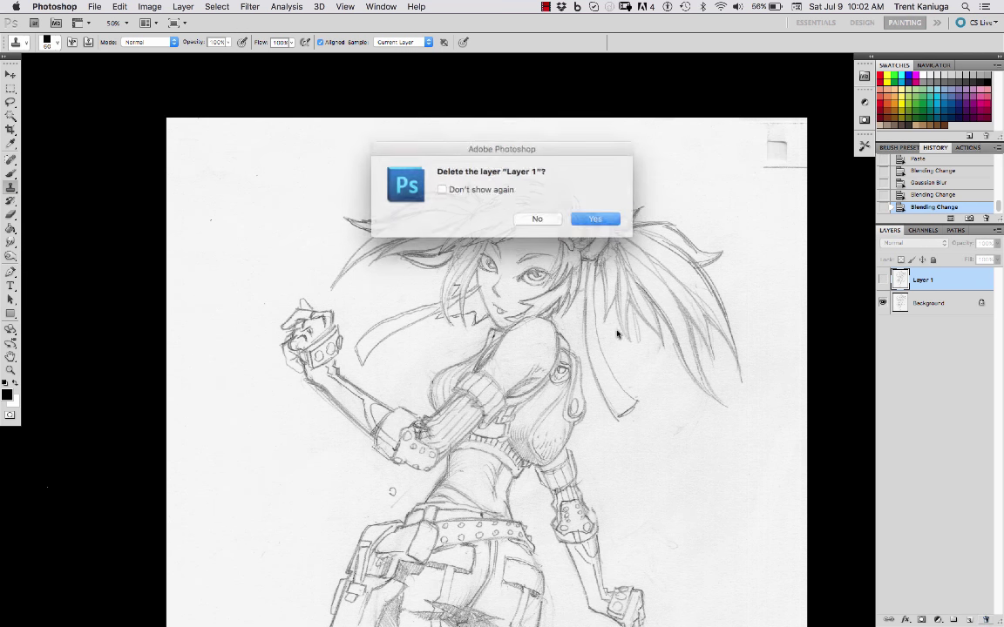
left_click(595, 217)
Create a new empty layer named Layer 1 above the Background and set its blend mode to Multiply.
key("super+plus")
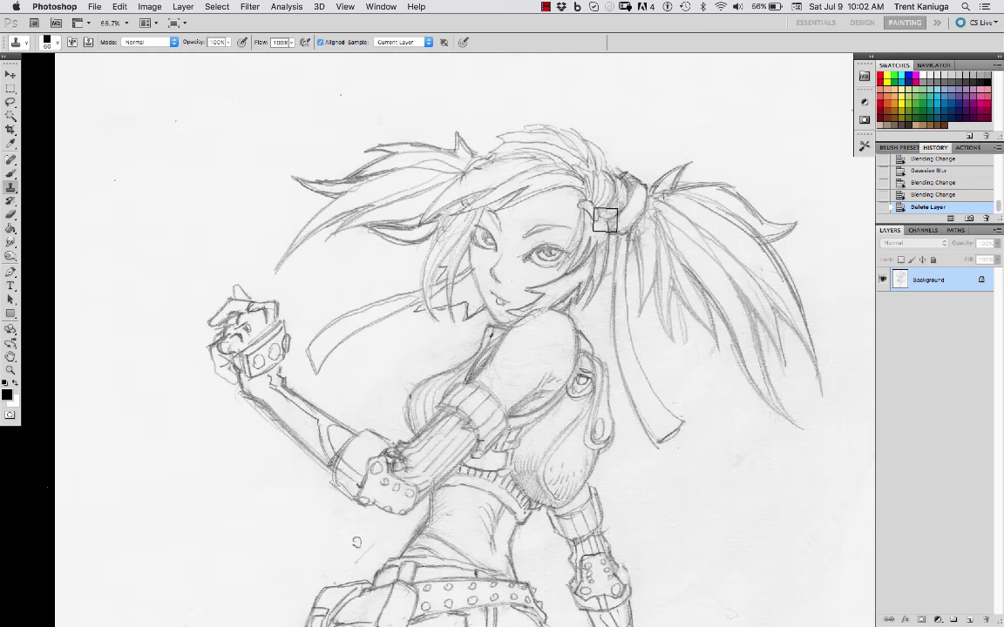
left_click_drag(678, 488, 602, 430)
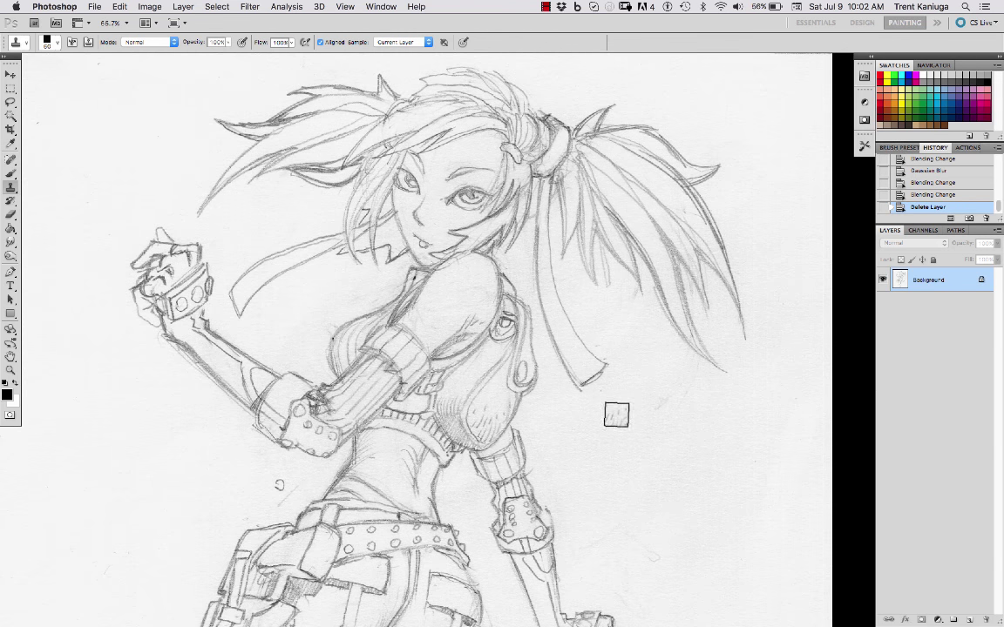
key("super+shift+n")
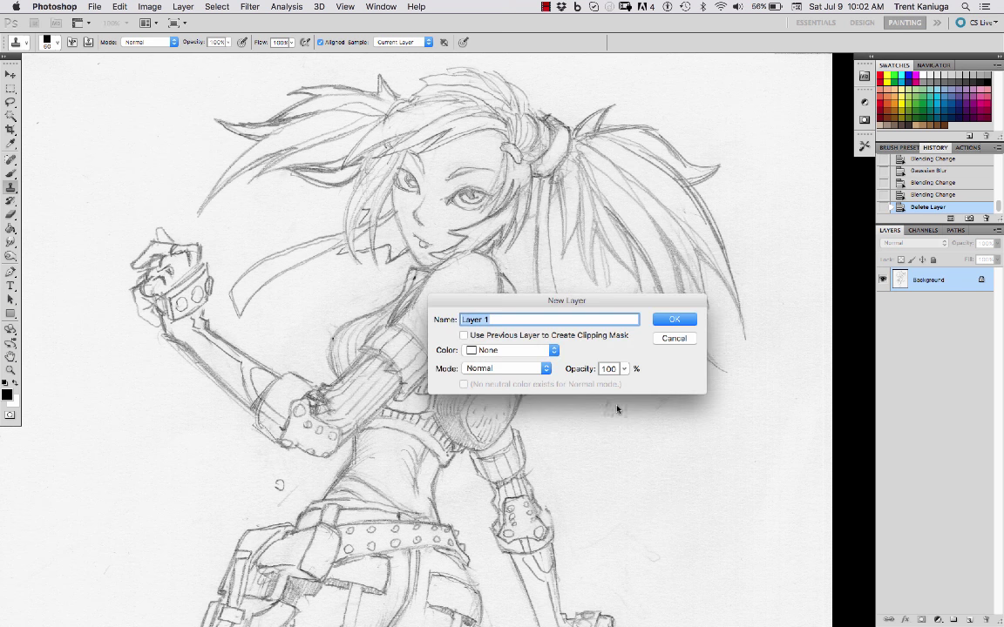
key("Return")
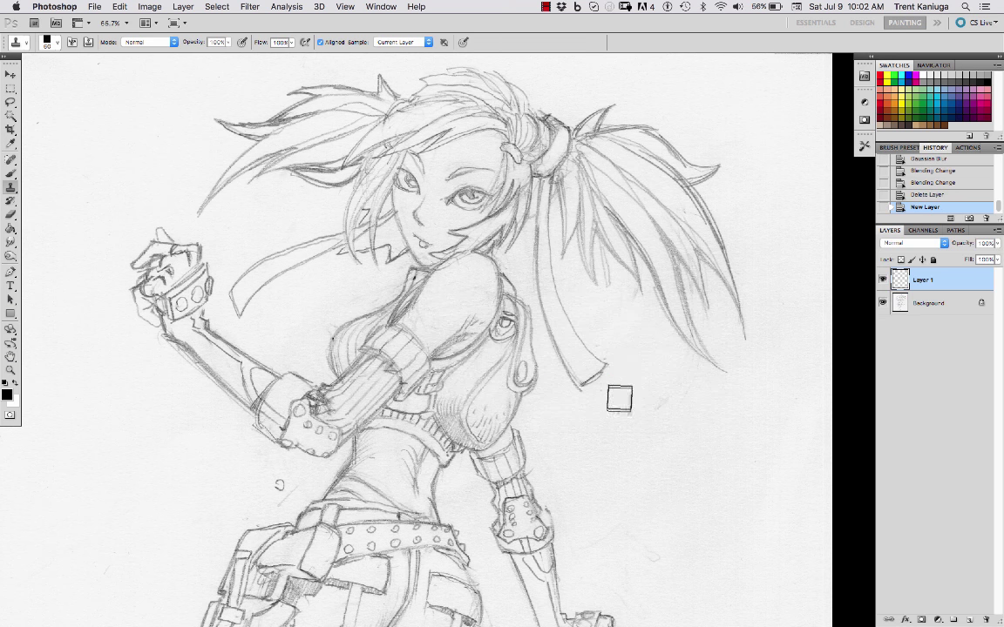
left_click(915, 244)
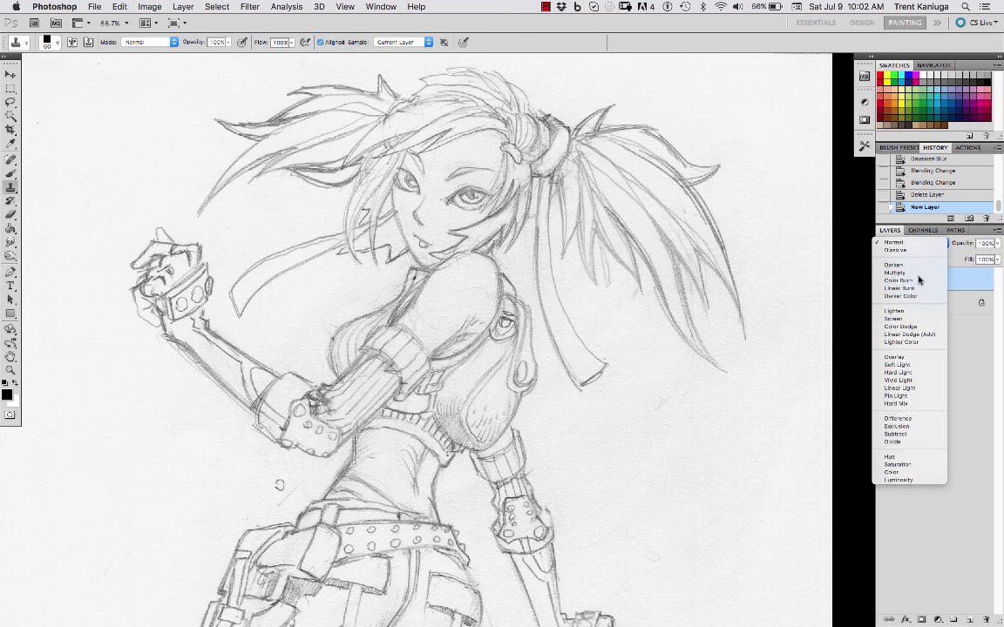
left_click(915, 272)
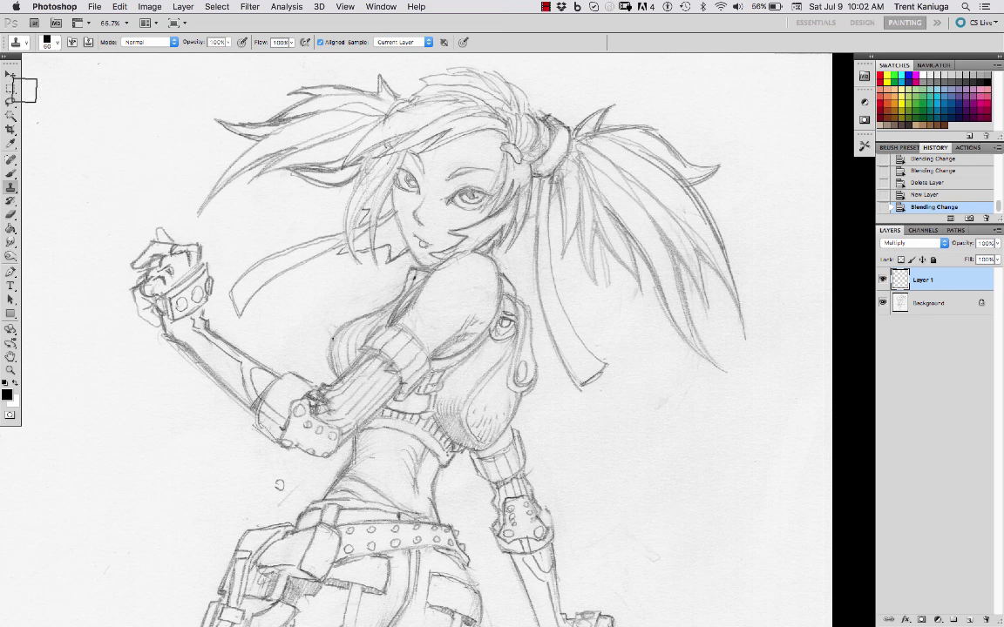
Apply Levels to the Background layer with a black input of 75 and a white input of 232.
left_click_drag(902, 309, 872, 244)
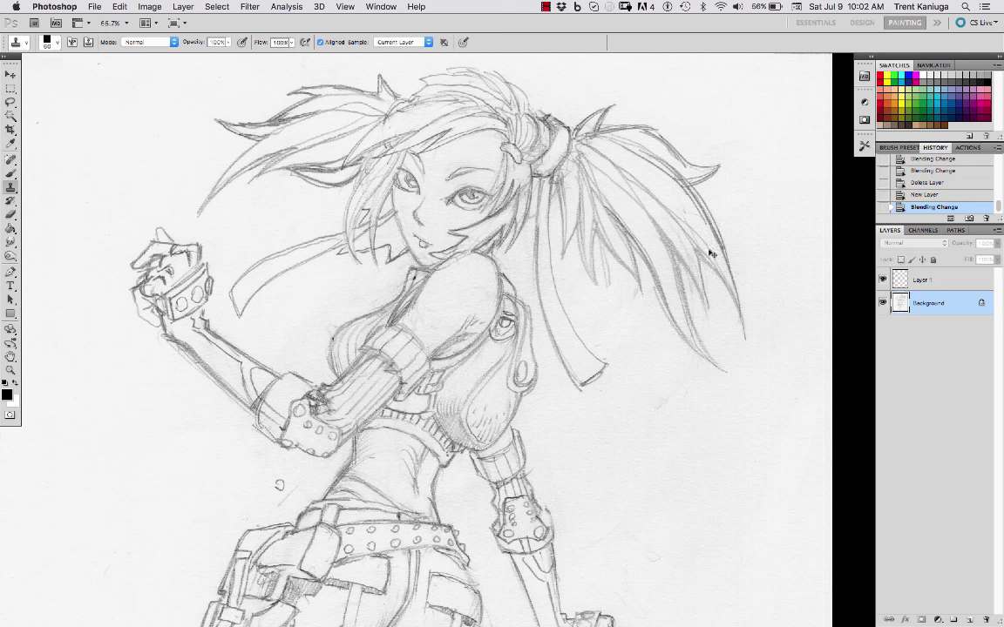
left_click_drag(711, 252, 922, 307)
key("super+l")
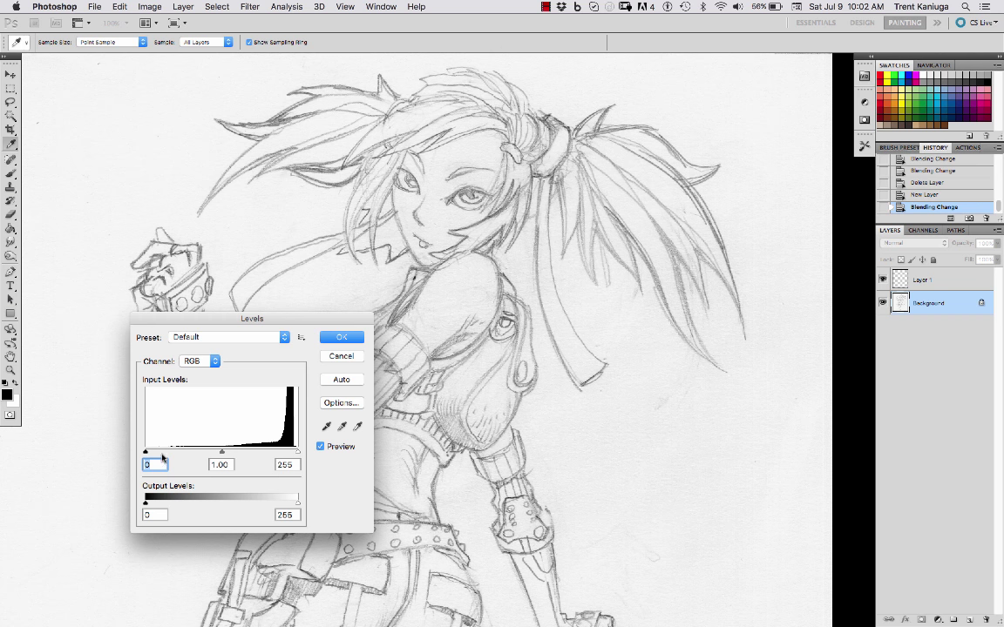
left_click_drag(146, 452, 190, 452)
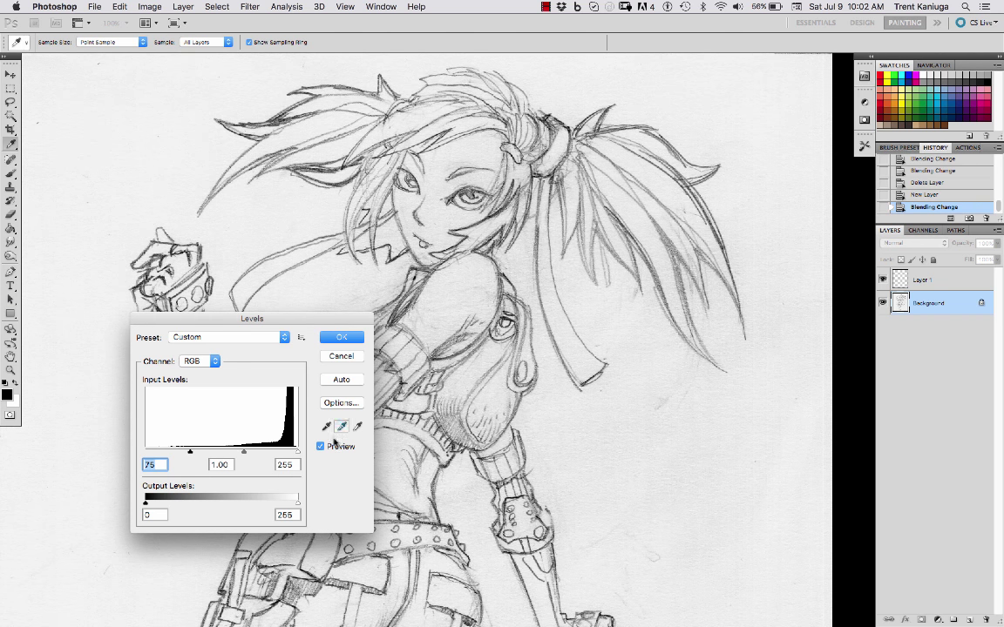
left_click_drag(294, 452, 284, 452)
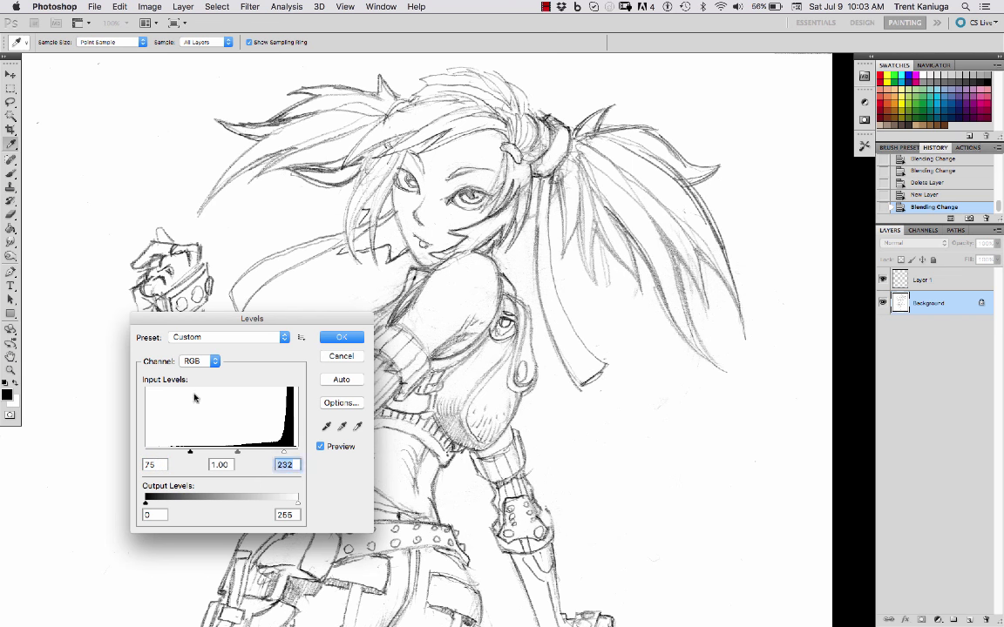
left_click(342, 336)
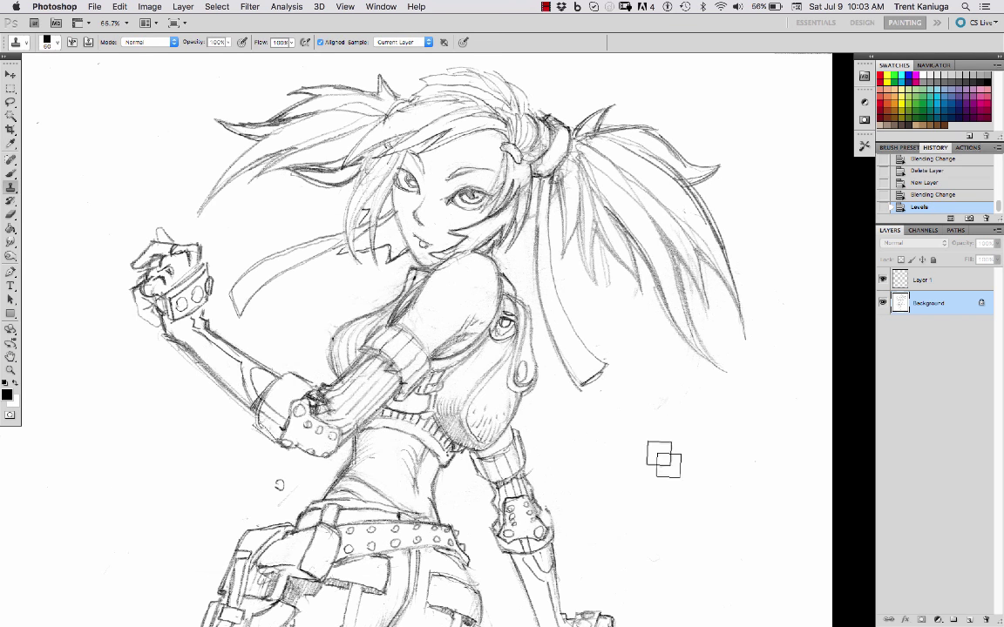
Compare the sketch before and after the Levels adjustment by switching between the two history states.
left_click(11, 173)
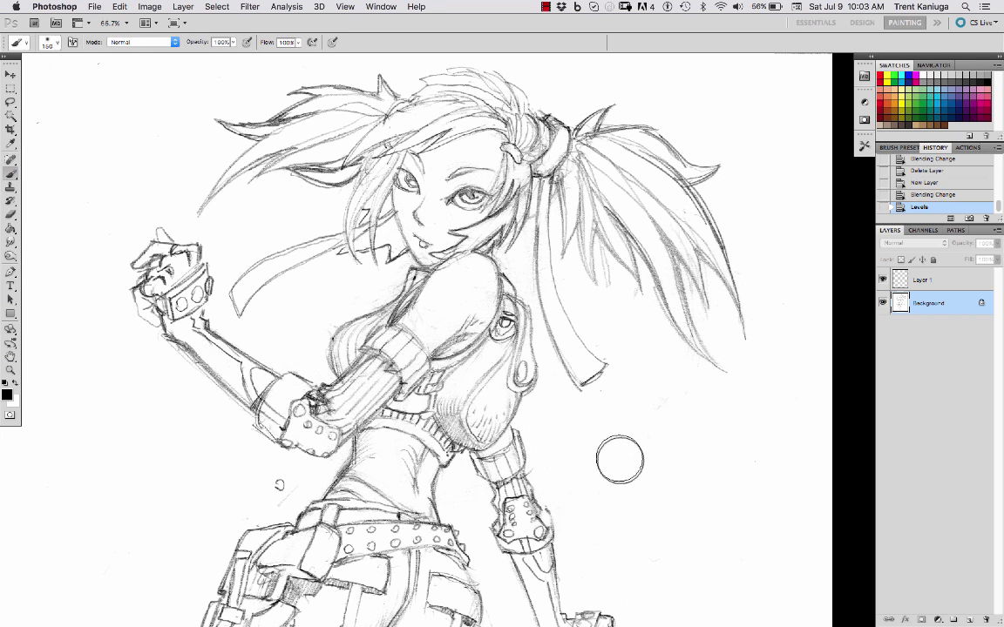
left_click(933, 196)
left_click(934, 206)
left_click(933, 195)
left_click(935, 207)
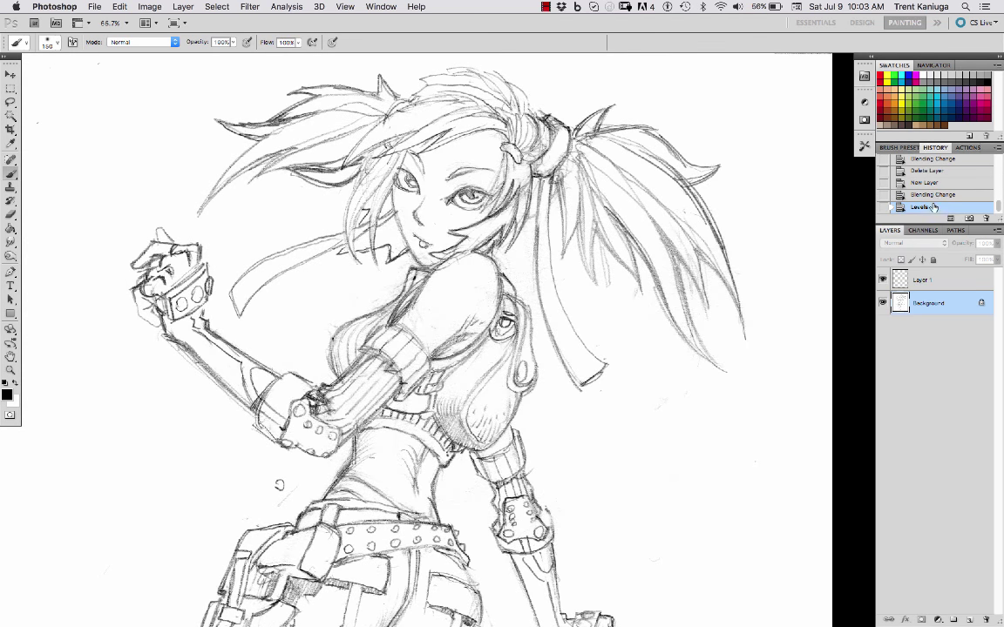
left_click(933, 195)
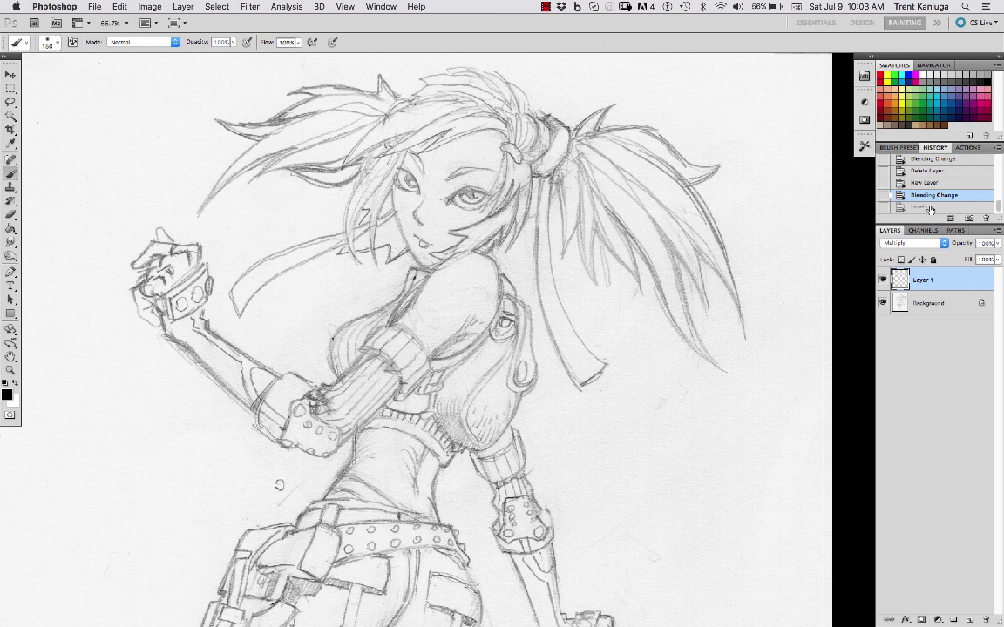
left_click(931, 208)
left_click(933, 195)
left_click(932, 207)
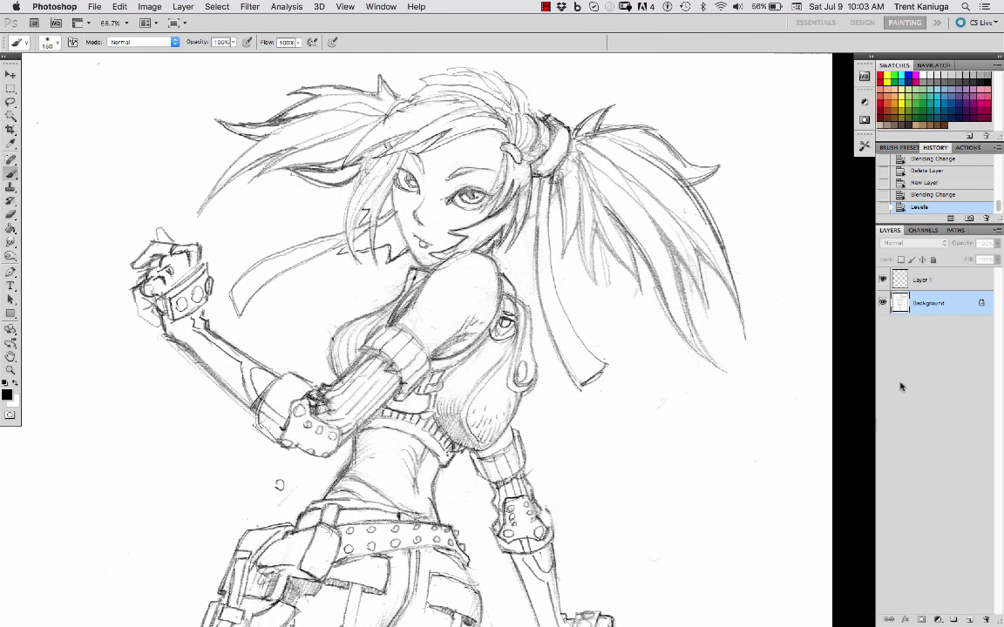
Copy the entire Background, paste it as a new layer and set that layer's blend mode to Multiply.
key("super+a")
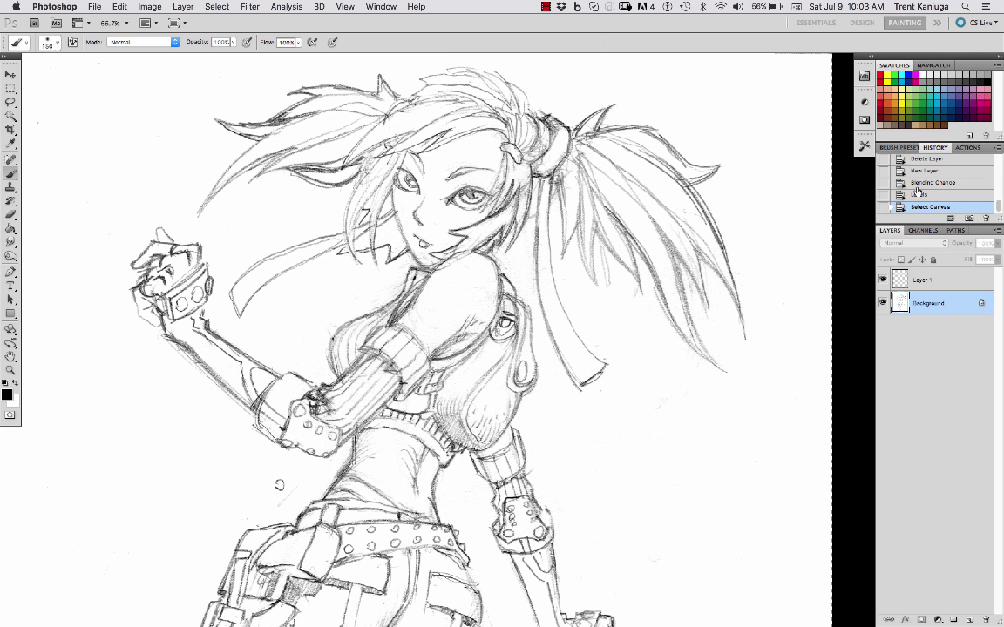
key("super+c")
key("super+v")
left_click(912, 244)
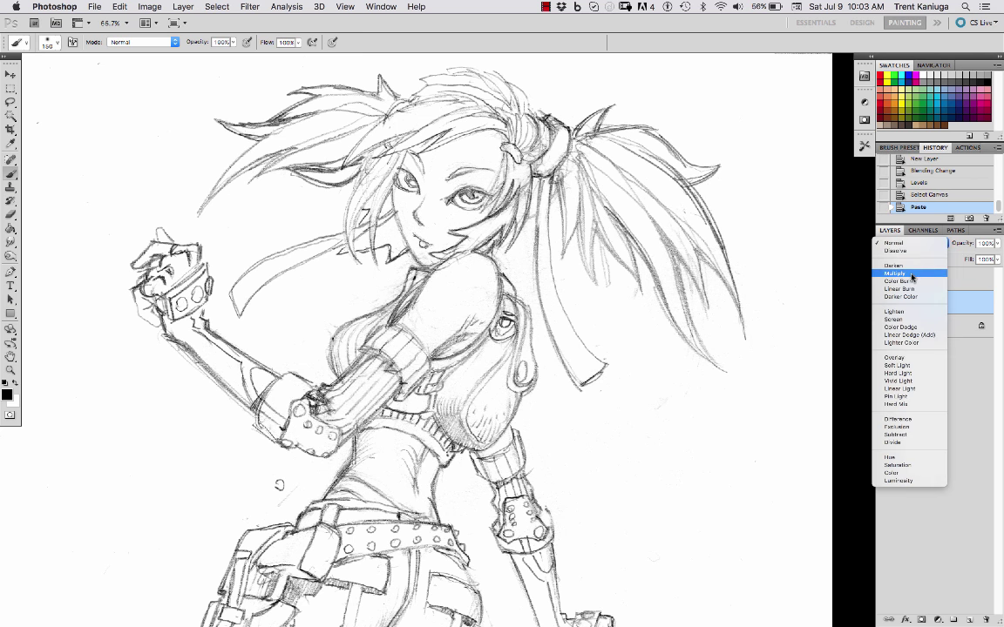
left_click(909, 284)
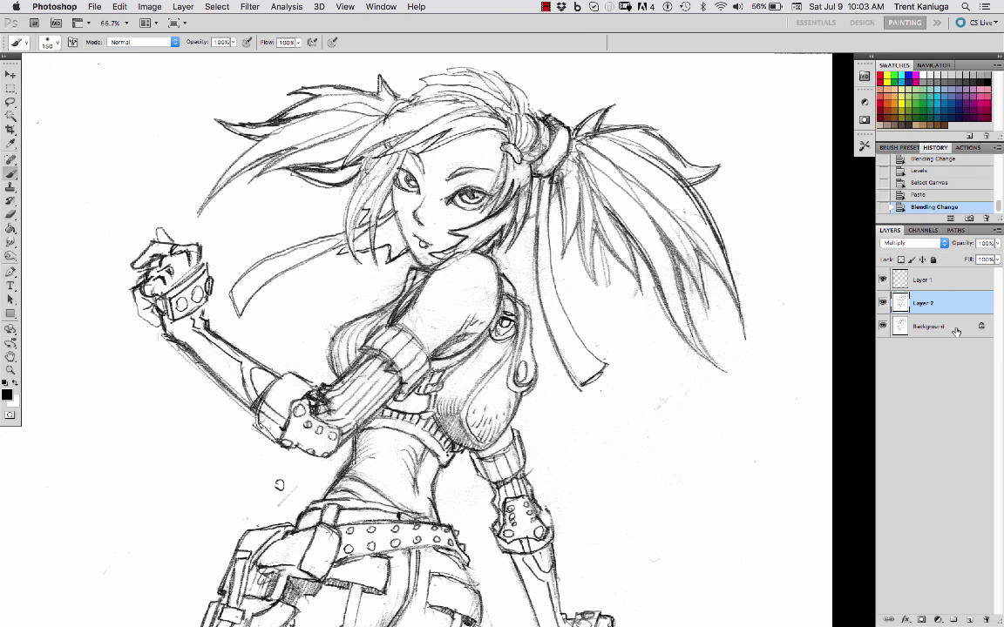
Lower the pasted Layer 2's opacity to 65% and merge it down into the Background.
left_click(999, 244)
left_click_drag(994, 259, 969, 259)
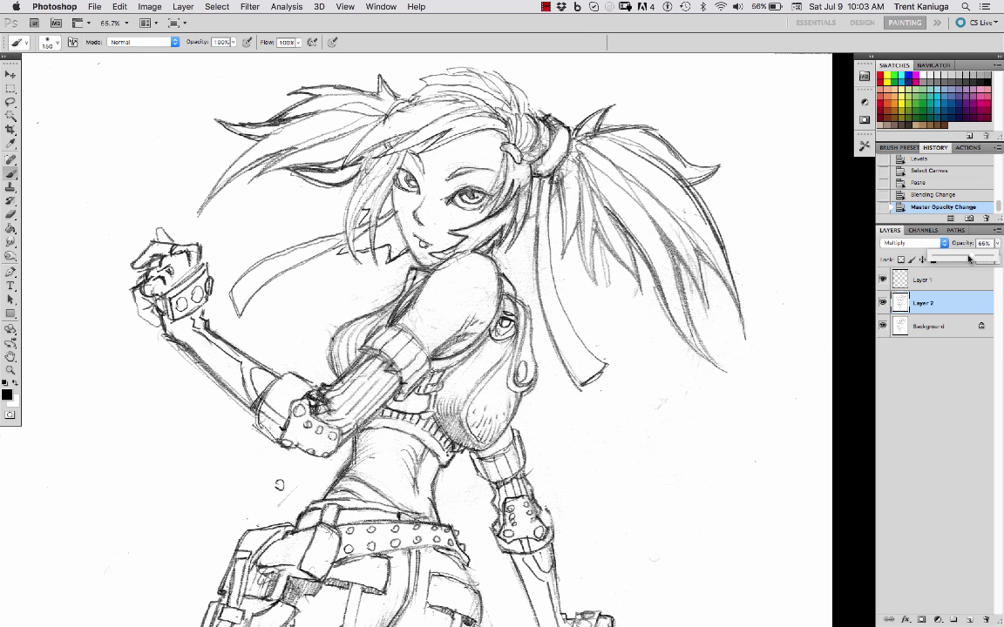
key("super+e")
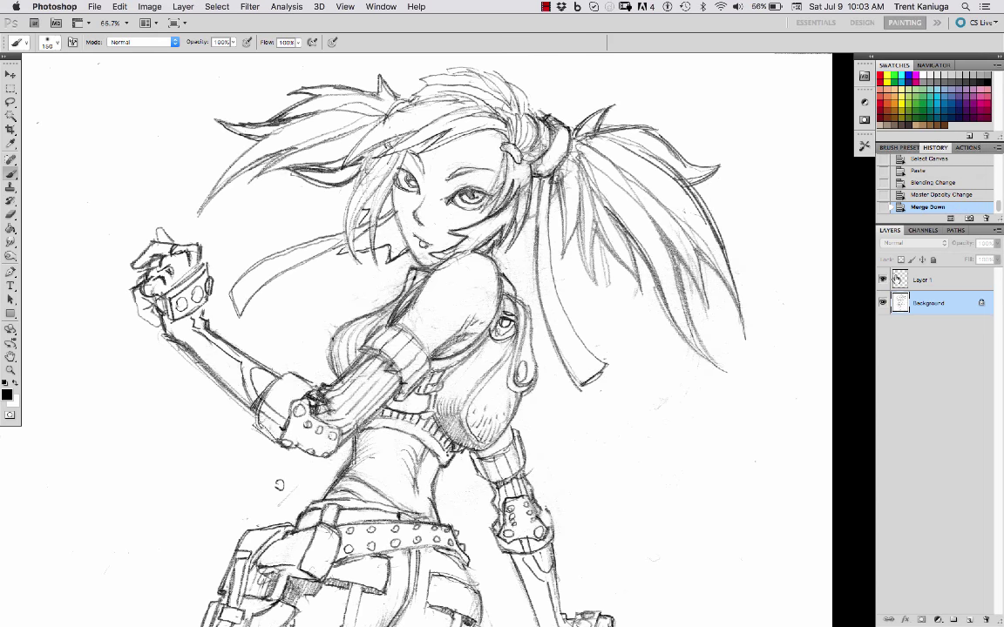
left_click(882, 302)
left_click(882, 302)
Select the blank paper around the figure on the Background with the Magic Wand, adding the separate enclosed areas to the selection.
key("w")
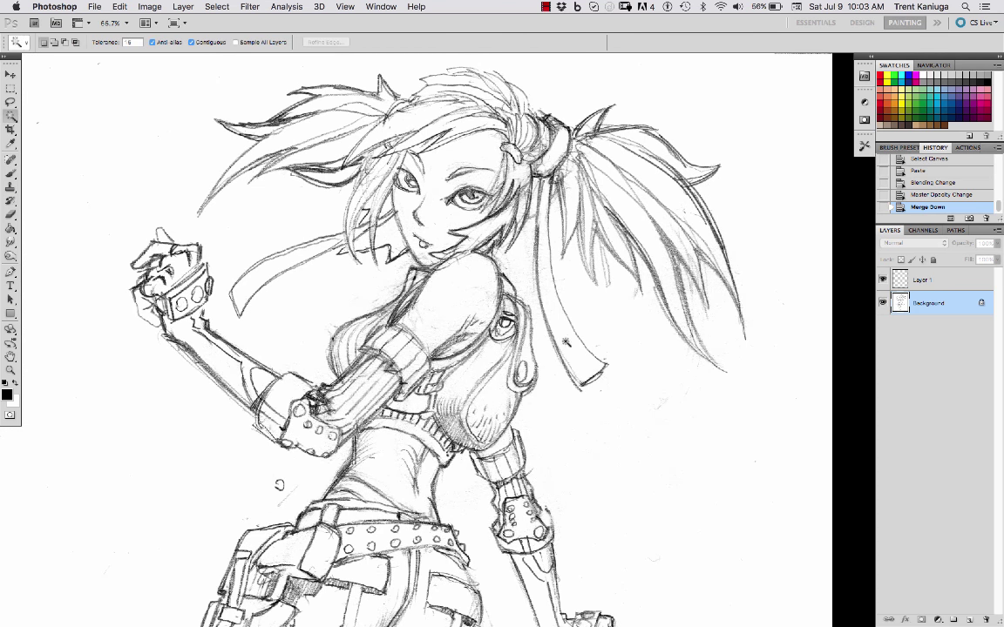
left_click(642, 423)
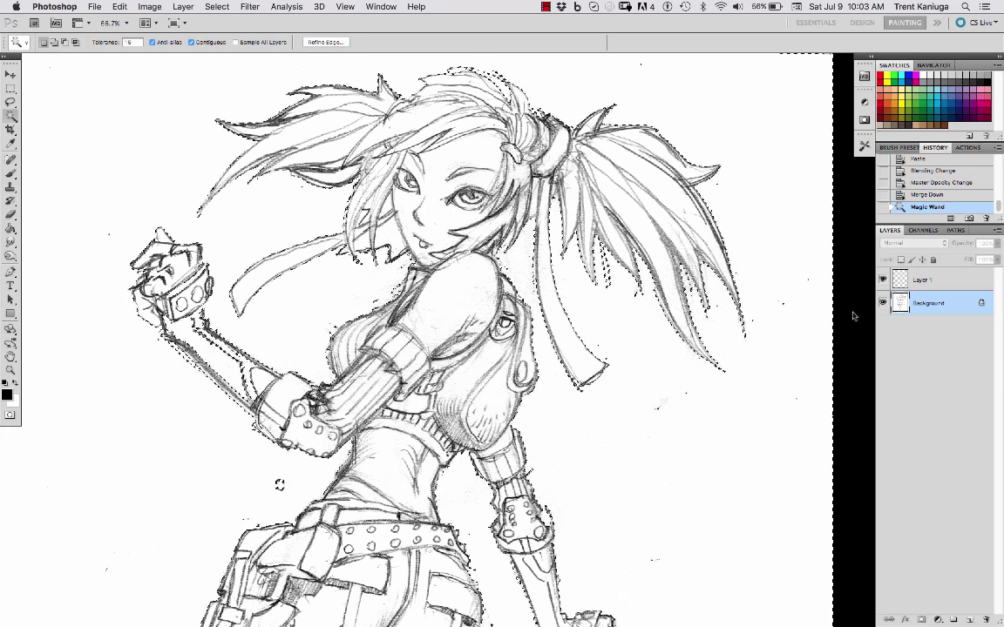
left_click(274, 240, "shift")
left_click(201, 380, "shift")
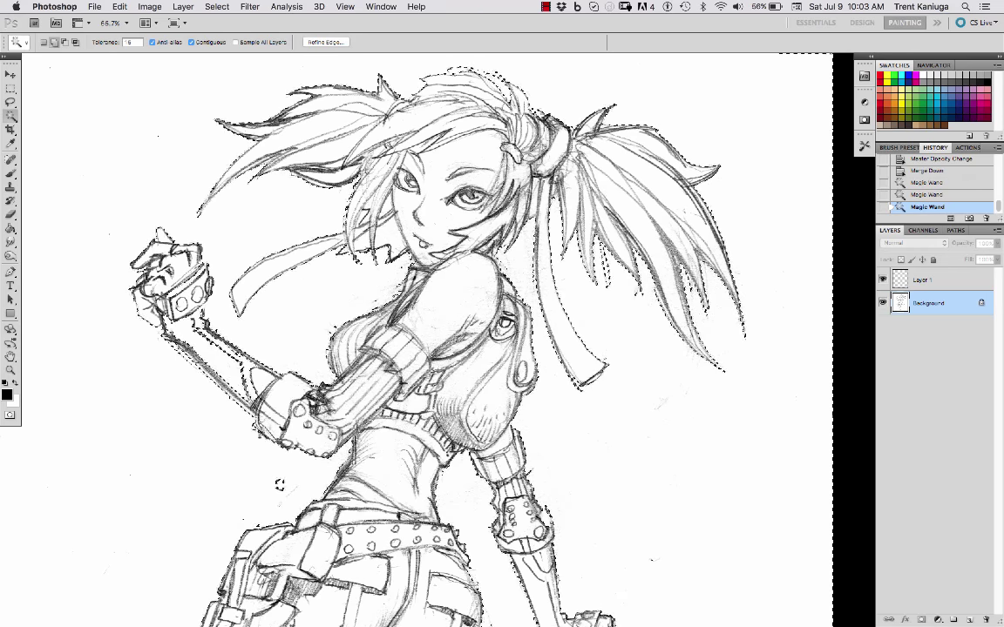
left_click(279, 484, "shift")
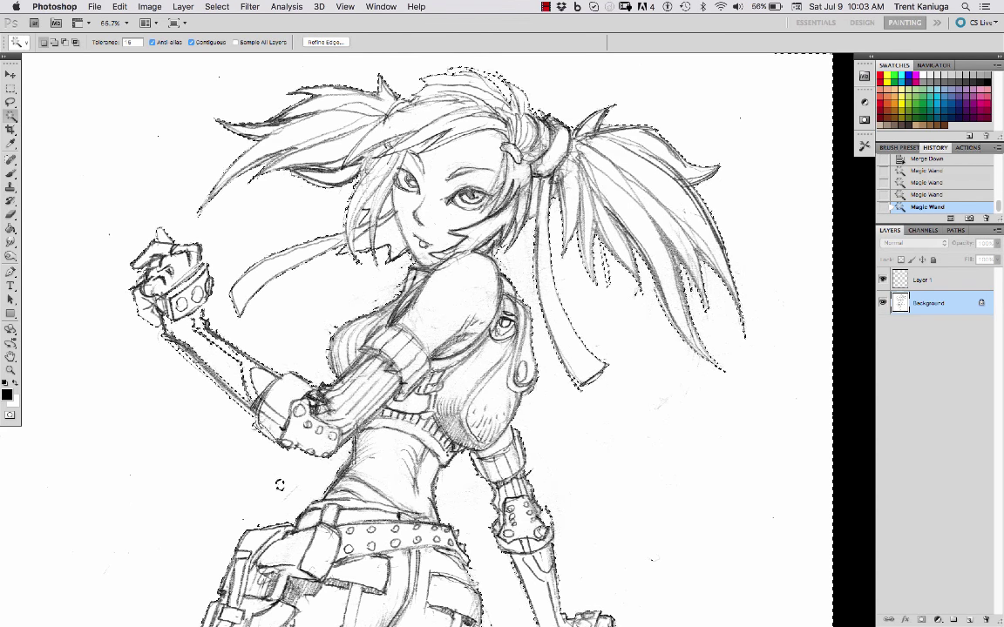
scroll(280, 485, "down", 10)
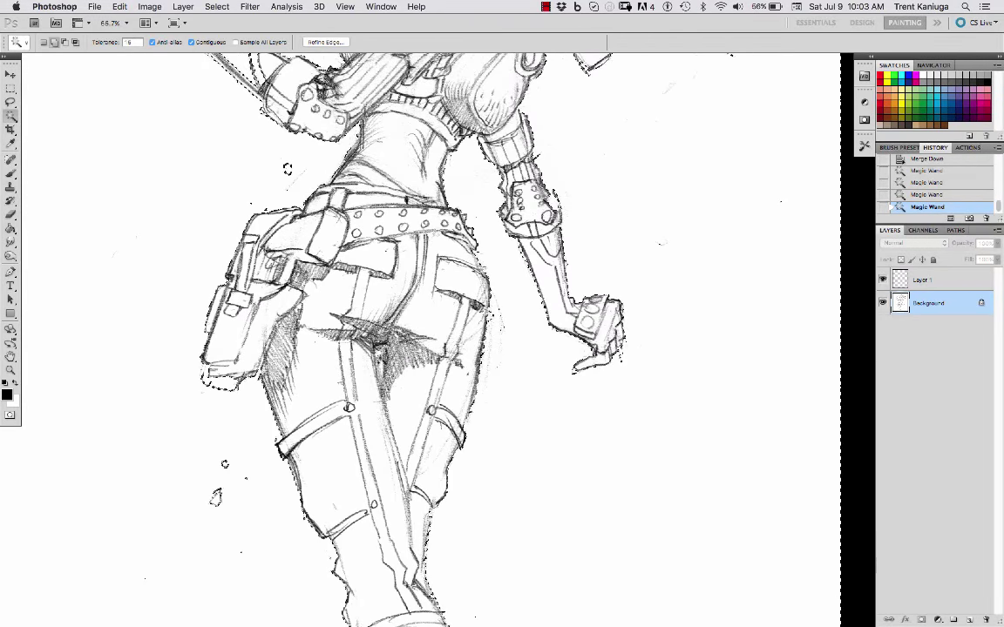
scroll(287, 168, "down", 5)
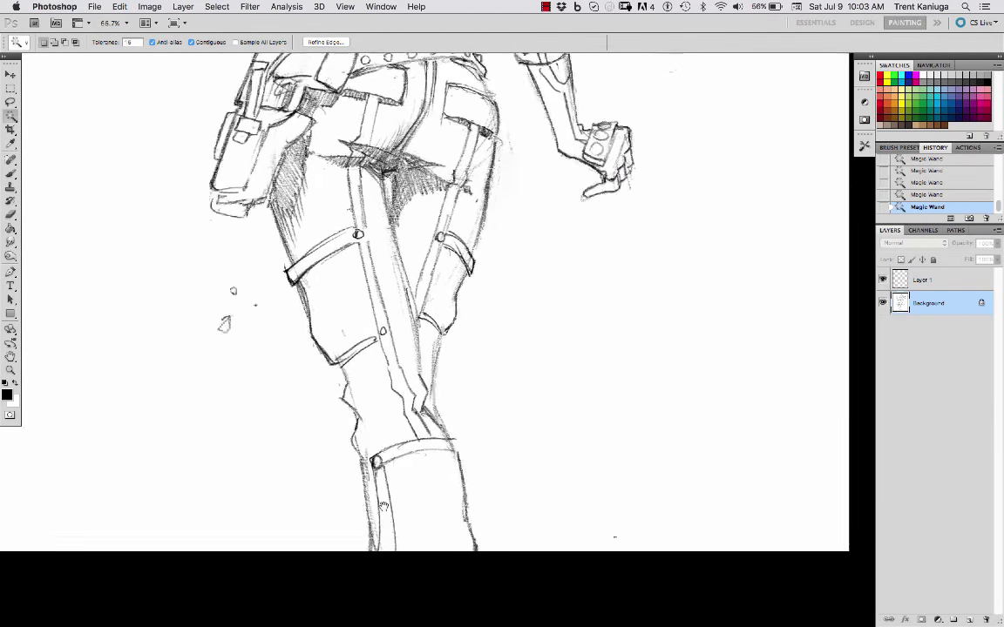
scroll(384, 505, "up", 15)
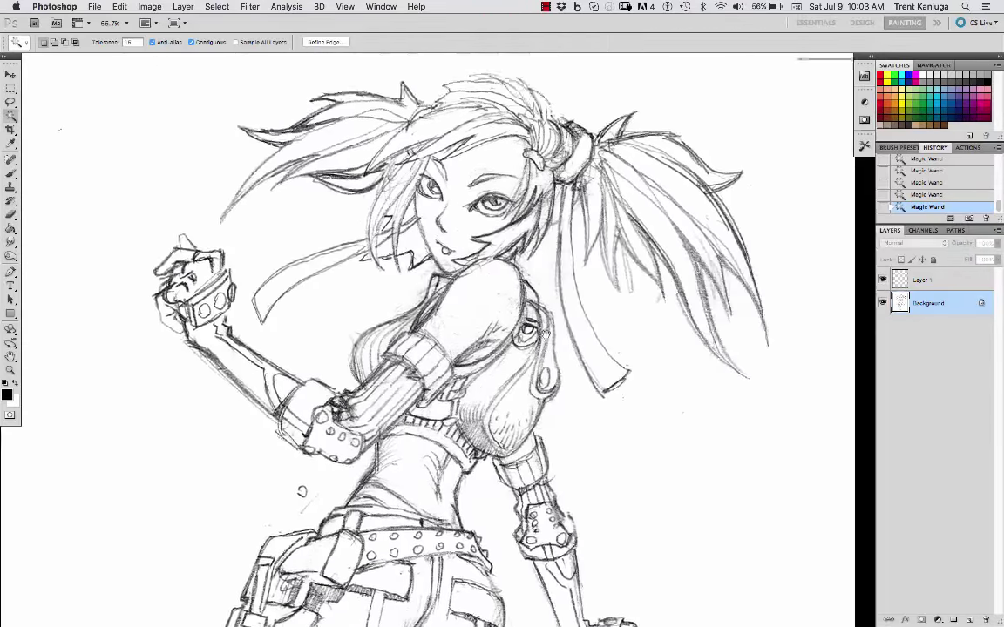
scroll(449, 331, "up", 2)
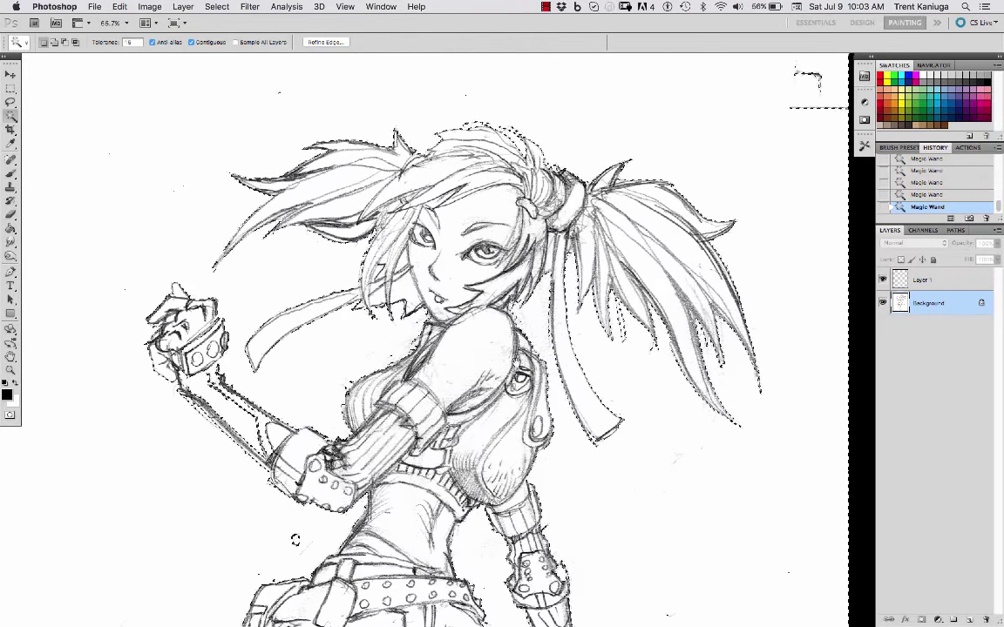
scroll(782, 186, "left", 3)
scroll(783, 185, "up", 1)
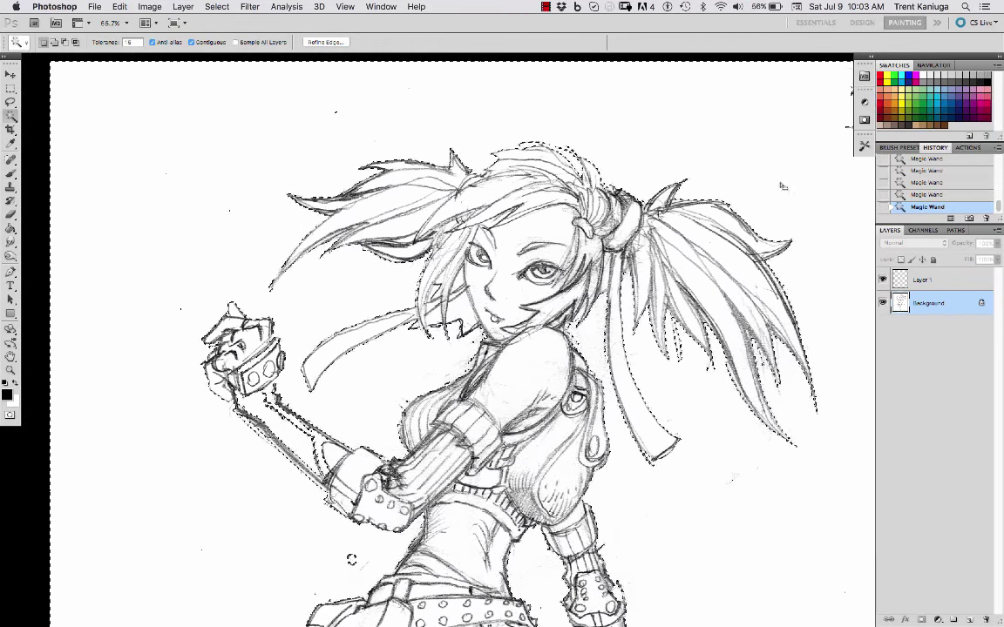
Fill the selected area around the figure on Layer 1 with the black foreground color at 100% opacity.
left_click(904, 281)
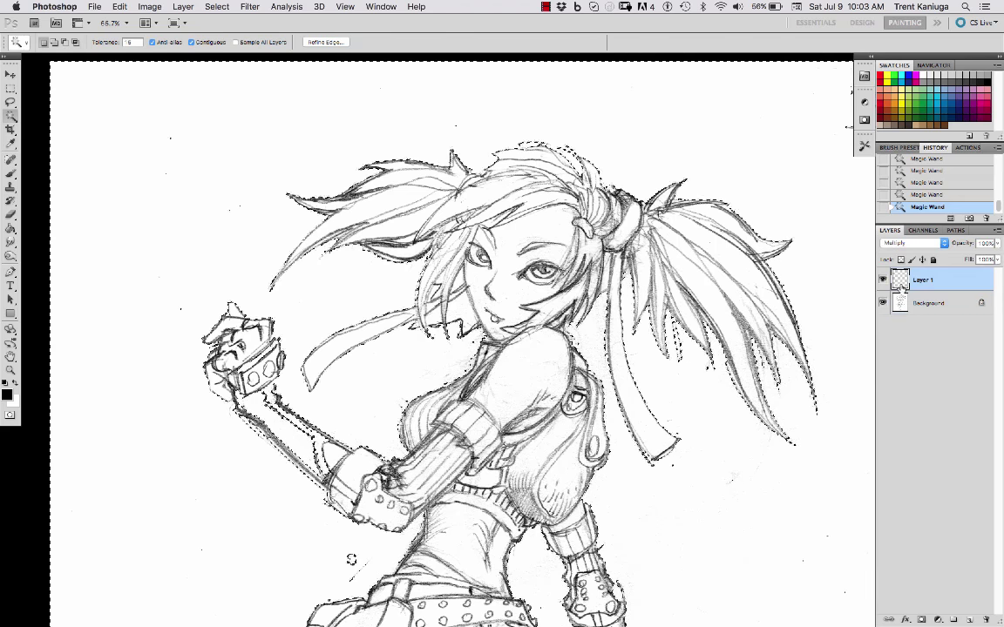
left_click(119, 7)
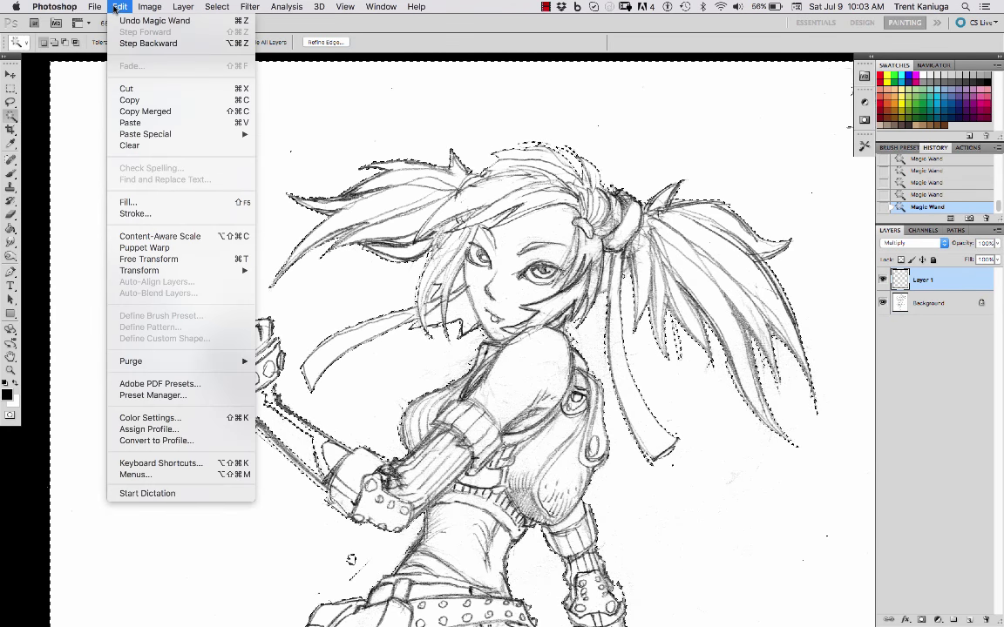
left_click(154, 204)
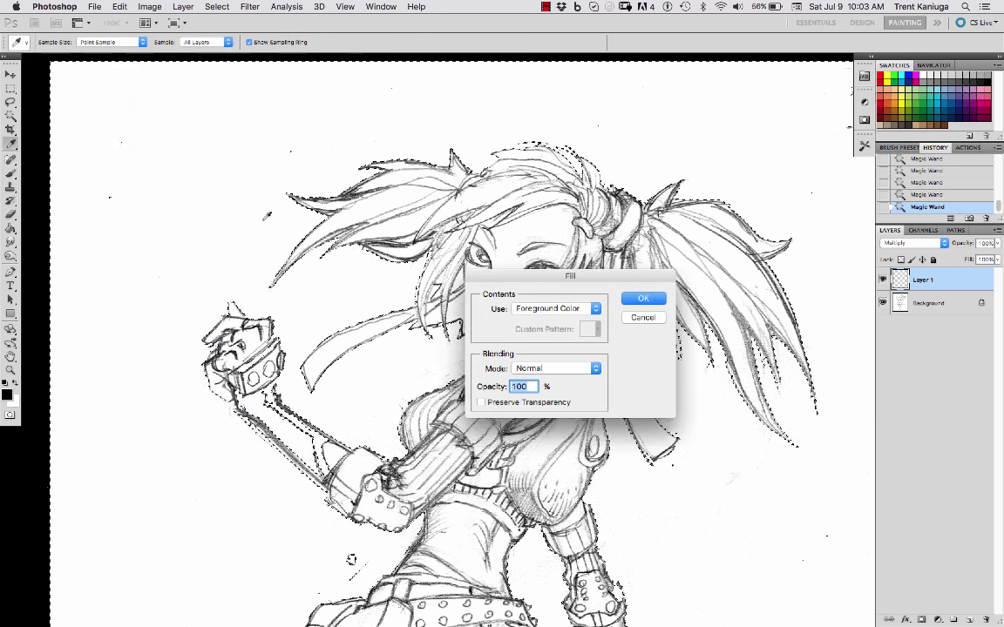
left_click(643, 299)
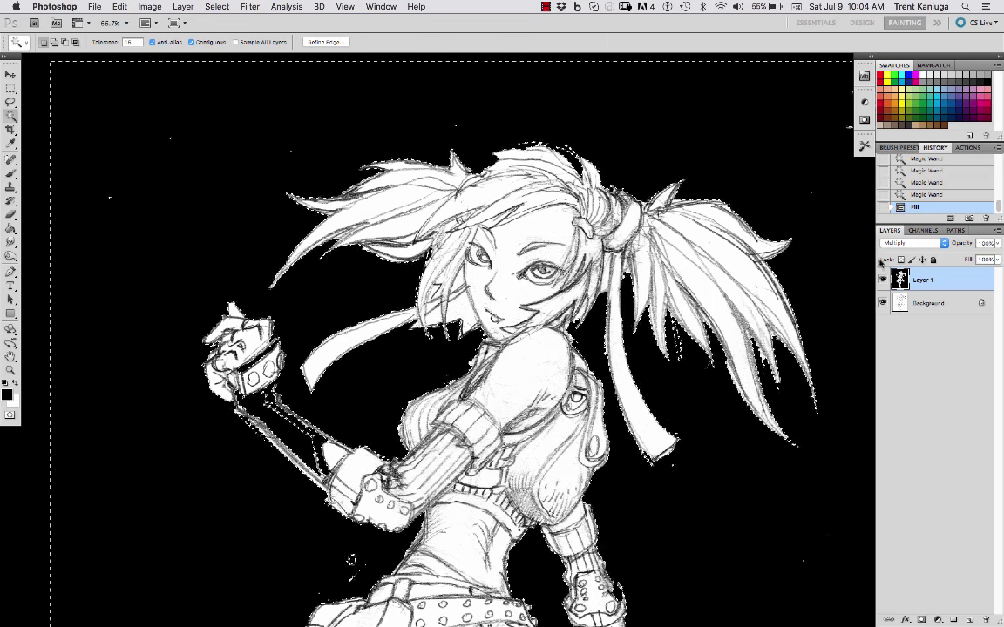
left_click(997, 247)
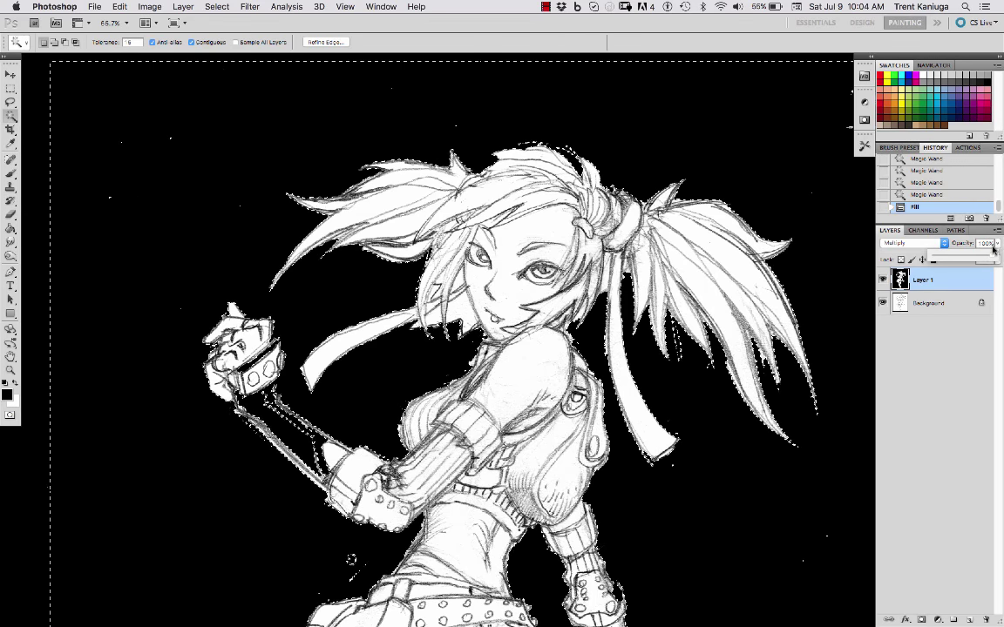
left_click(923, 365)
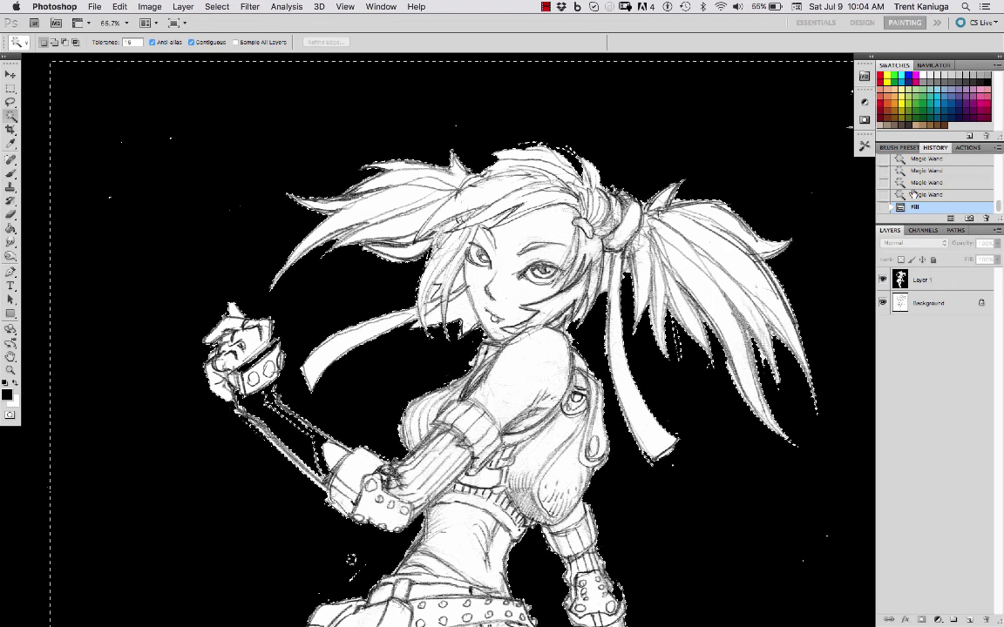
Revert the fill through the history and try inverting the colors of the selected area on the Background.
left_click(912, 193)
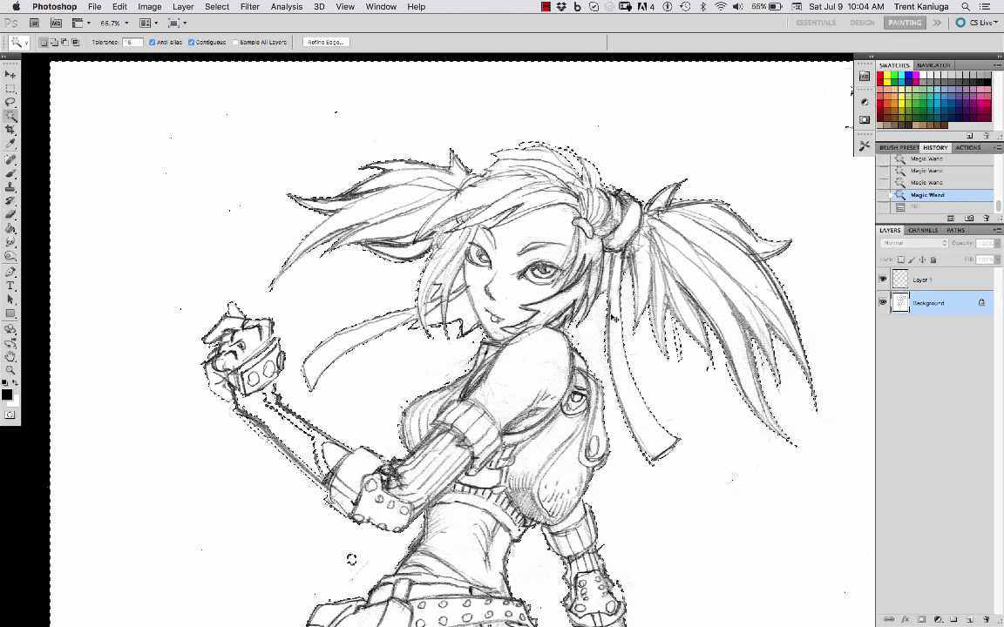
key("super+i")
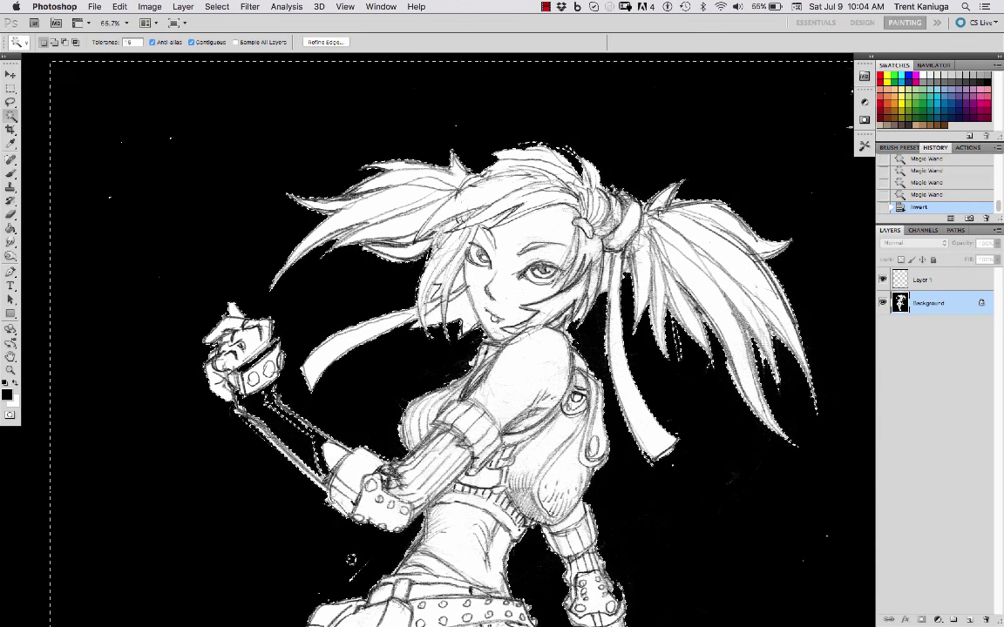
key("super+z")
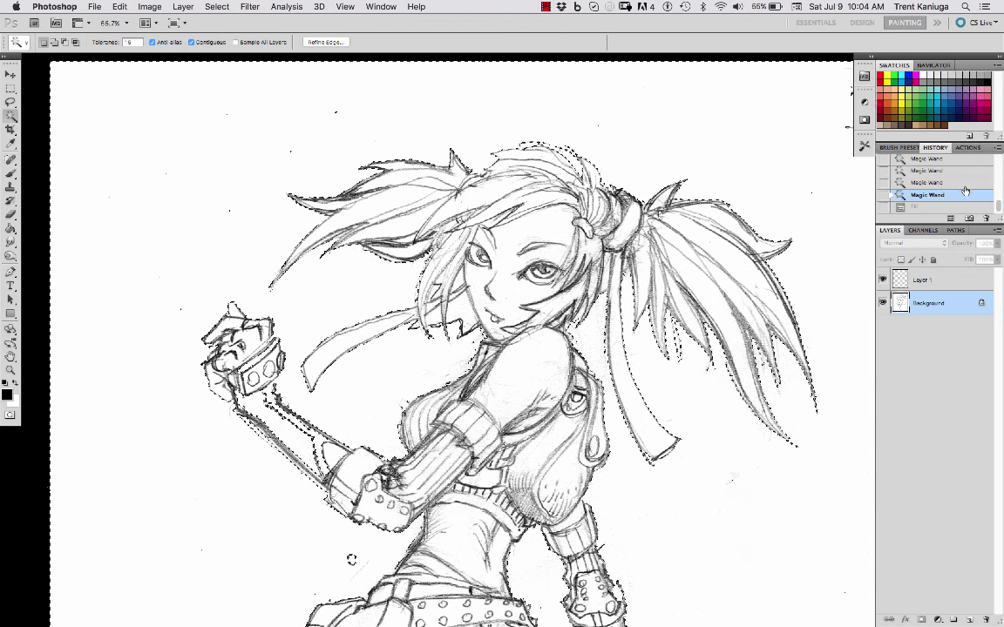
Make Layer 1 active and invert the selection so it covers the figure instead of the surrounding paper.
left_click(902, 284)
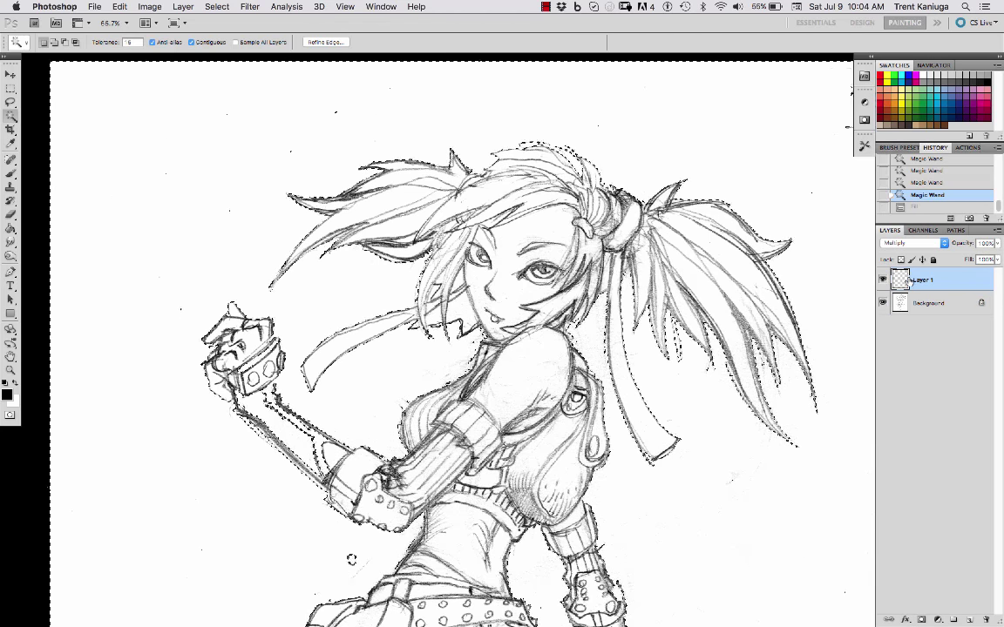
left_click(250, 6)
mouse_move(218, 6)
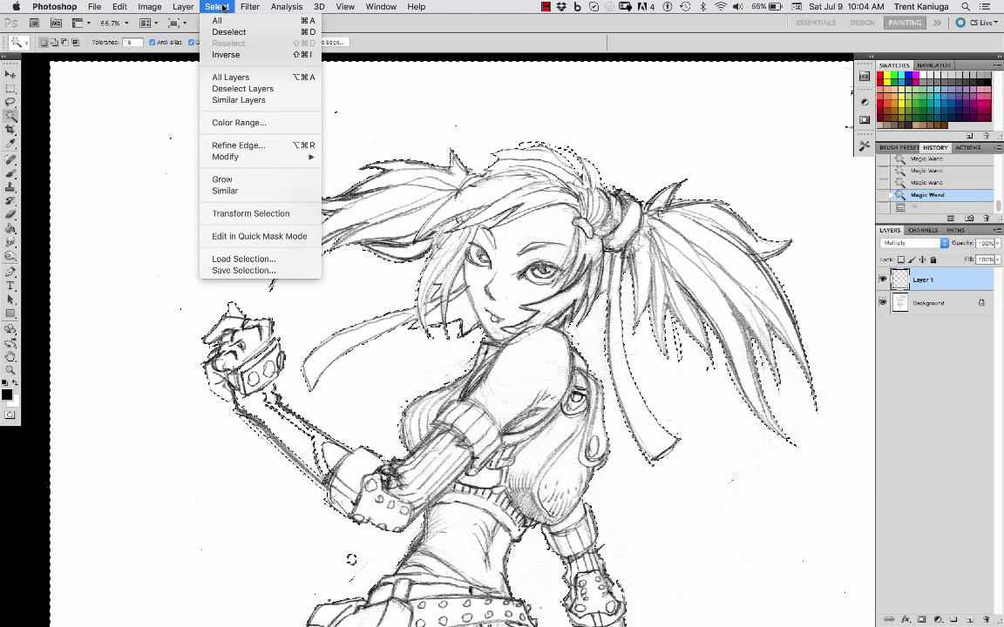
left_click(226, 55)
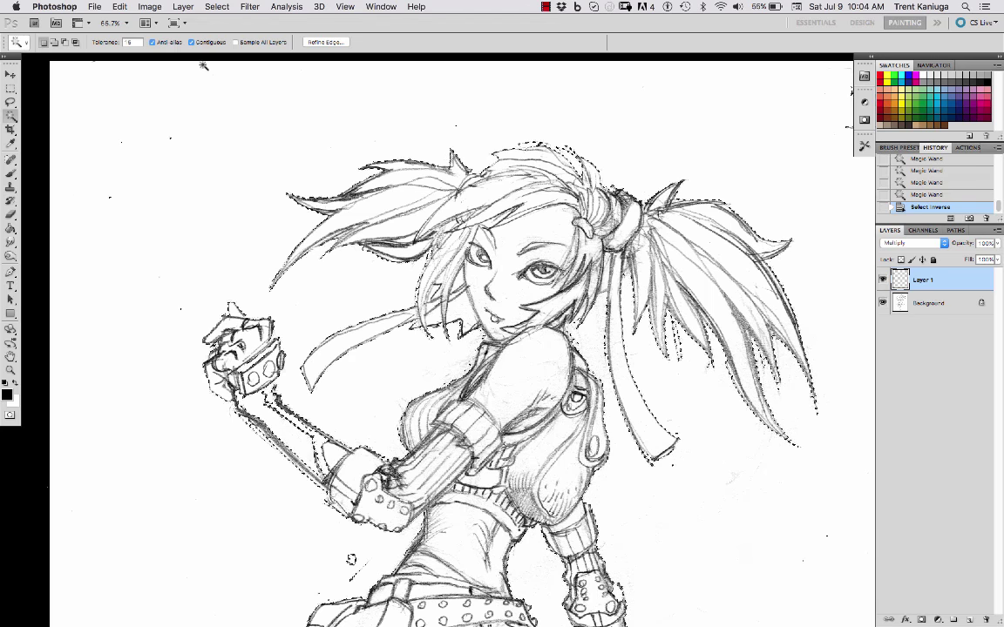
Fill the selected figure on Layer 1 with the black foreground color in Normal mode at 100% opacity.
left_click(149, 7)
mouse_move(123, 8)
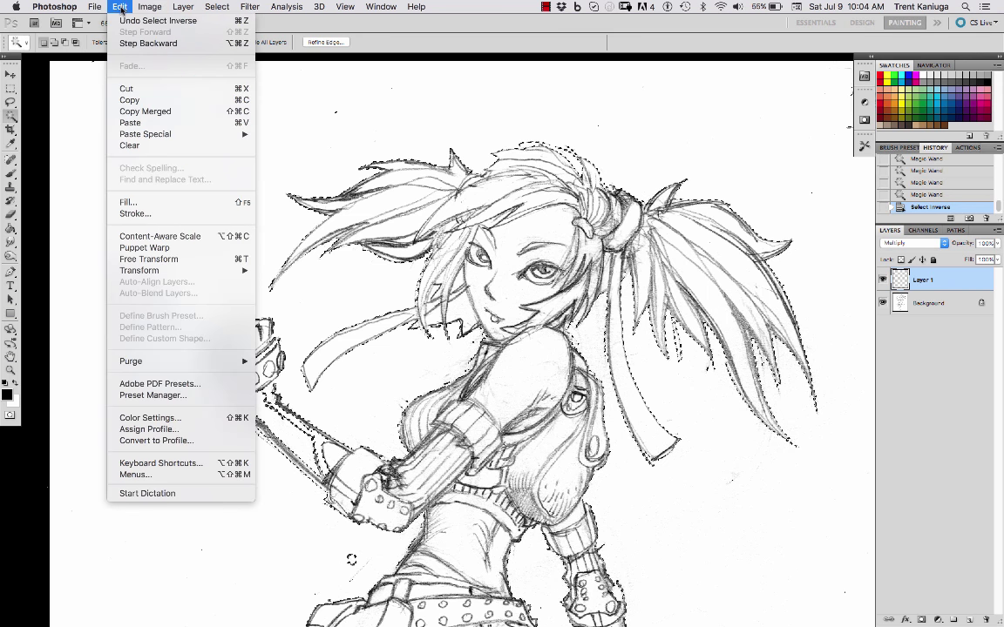
left_click(158, 203)
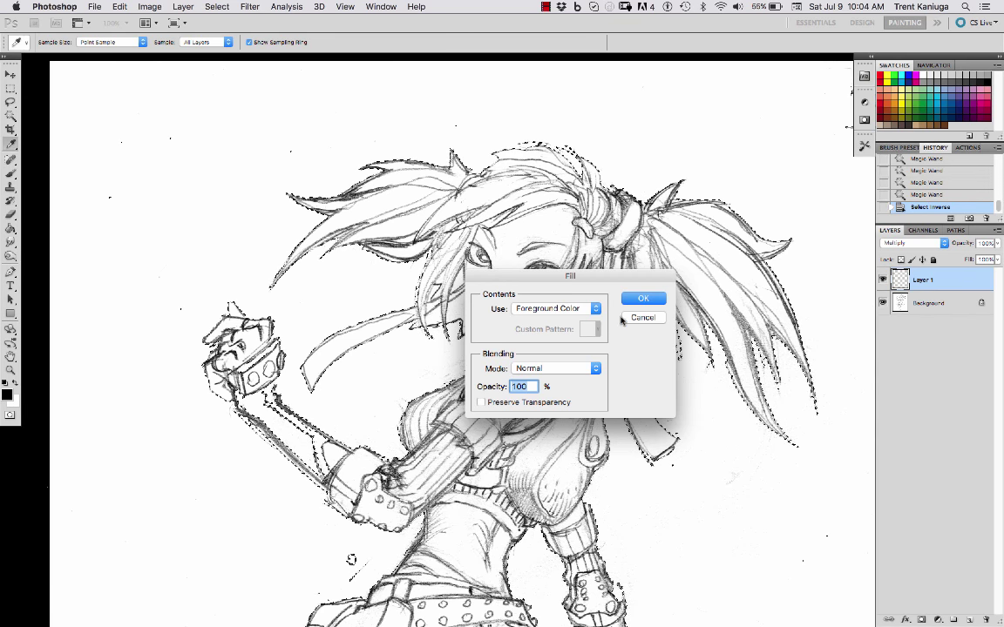
left_click(641, 298)
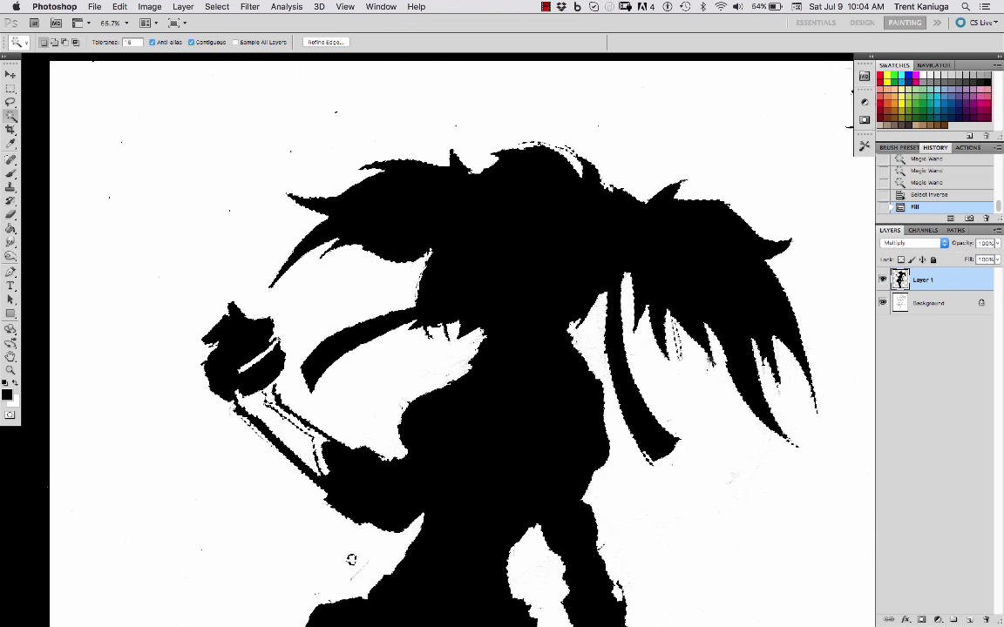
scroll(351, 559, "down", 10)
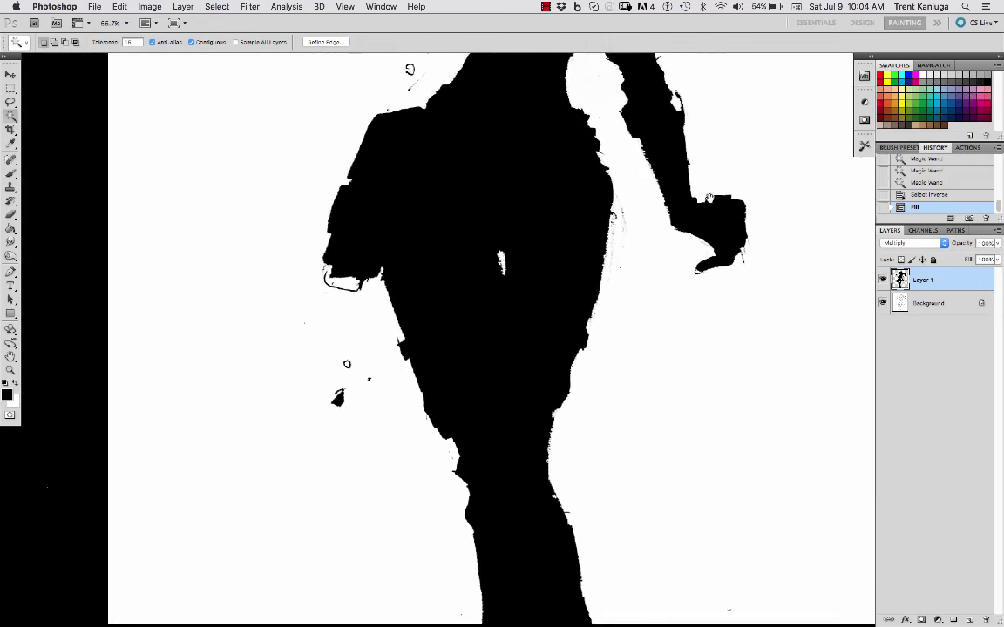
scroll(709, 199, "up", 10)
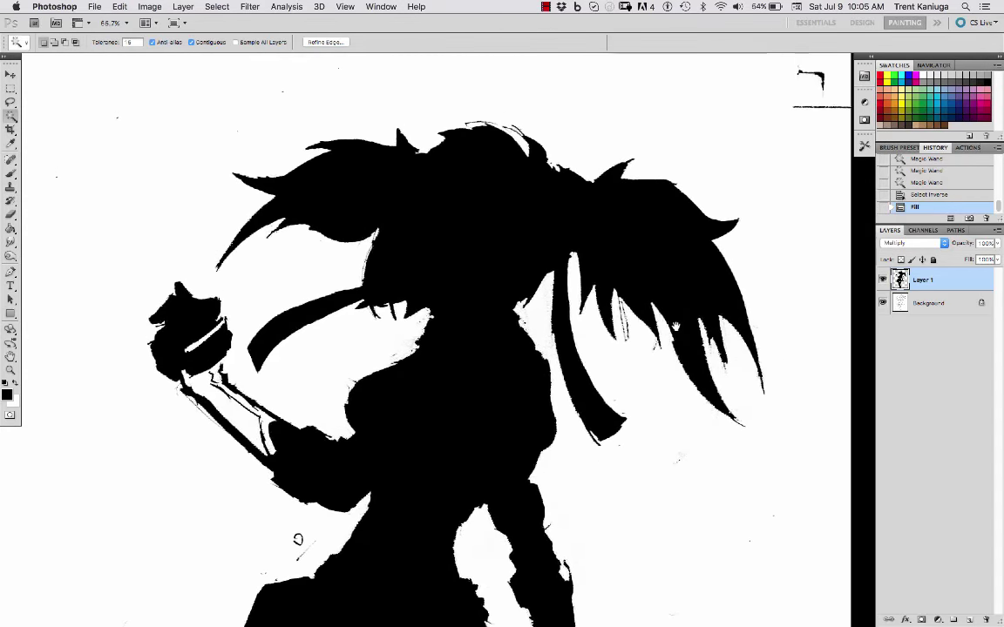
Lower Layer 1's opacity to 18% and deselect the figure.
left_click(998, 245)
left_click(944, 259)
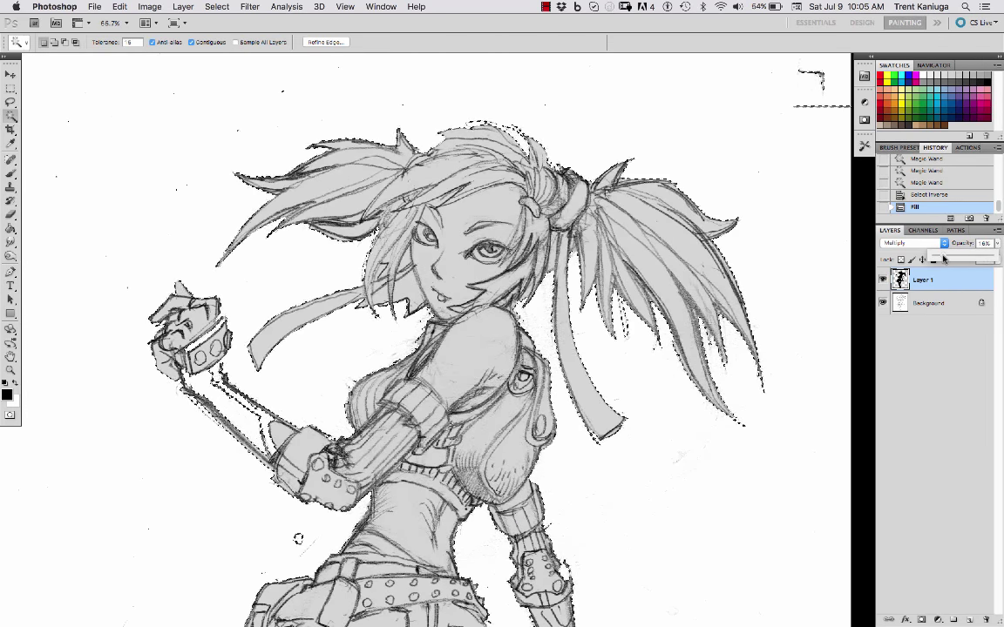
left_click_drag(944, 259, 945, 259)
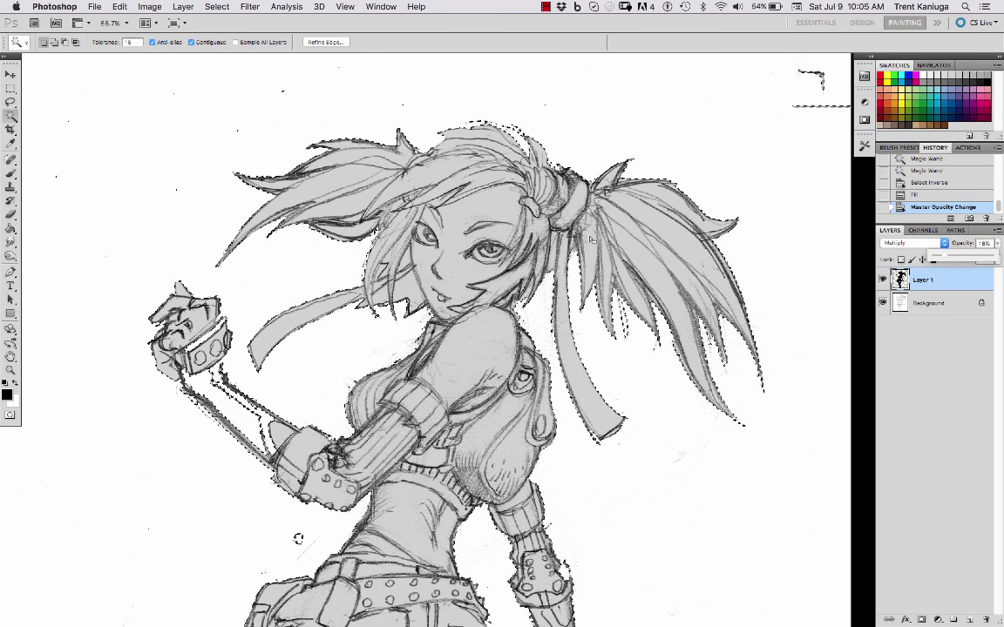
key("ctrl+d")
Choose a size 30 brush and paint black over the unfilled gaps in the raised hand's wristband and upper forearm.
left_click(10, 174)
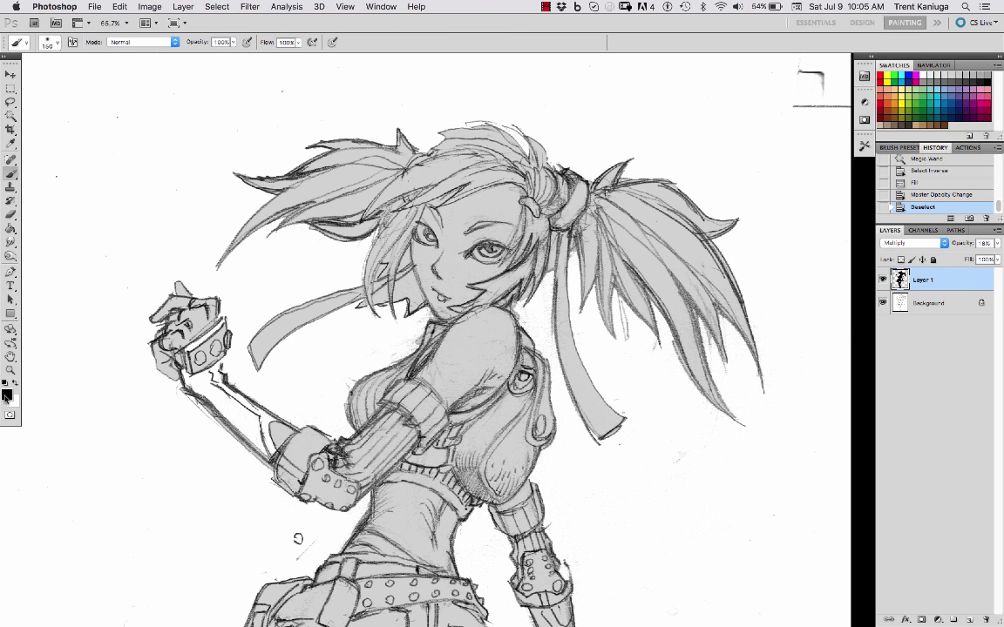
right_click(291, 405)
left_click(353, 195)
left_click(535, 48)
left_click_drag(195, 347, 210, 331)
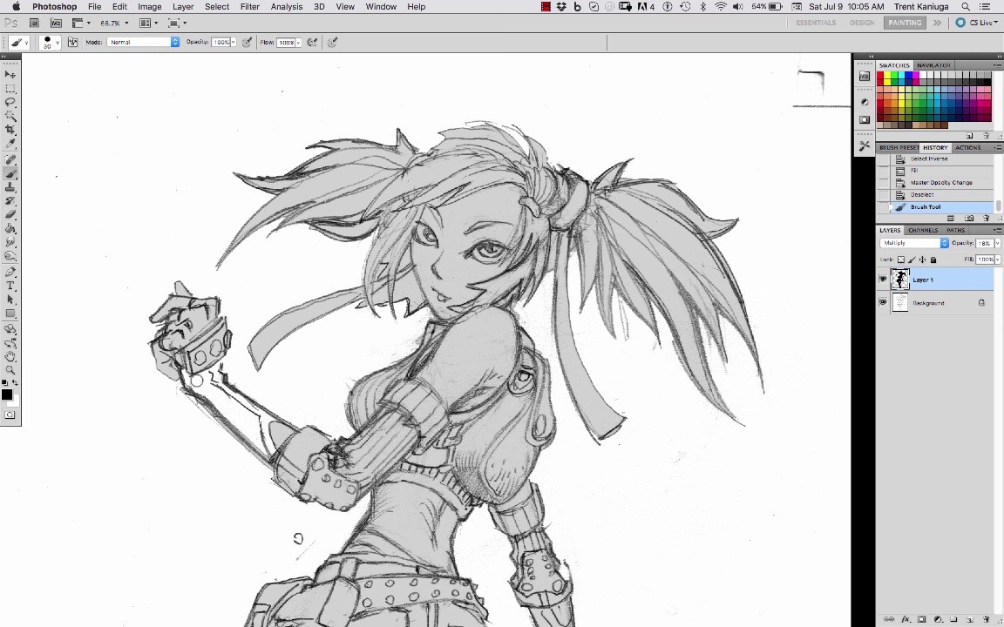
mouse_move(195, 381)
left_mouse_down()
mouse_move(184, 371)
mouse_move(212, 394)
left_mouse_up()
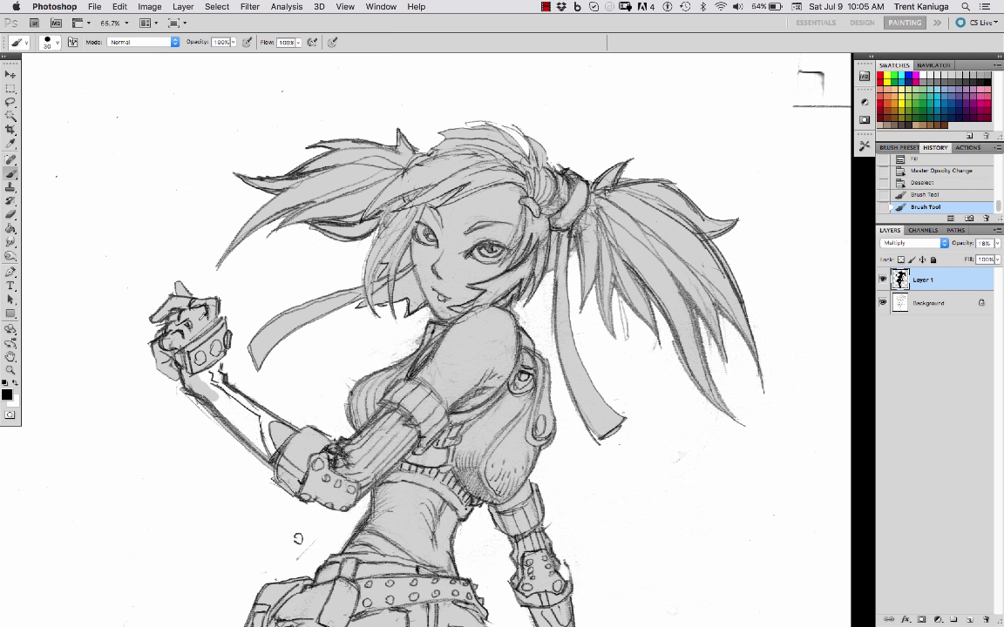
Sample the figure's light gray, paint a stroke with it on the raised forearm, and set the foreground color back to black.
left_click(197, 320, "alt")
left_click_drag(225, 408, 192, 340)
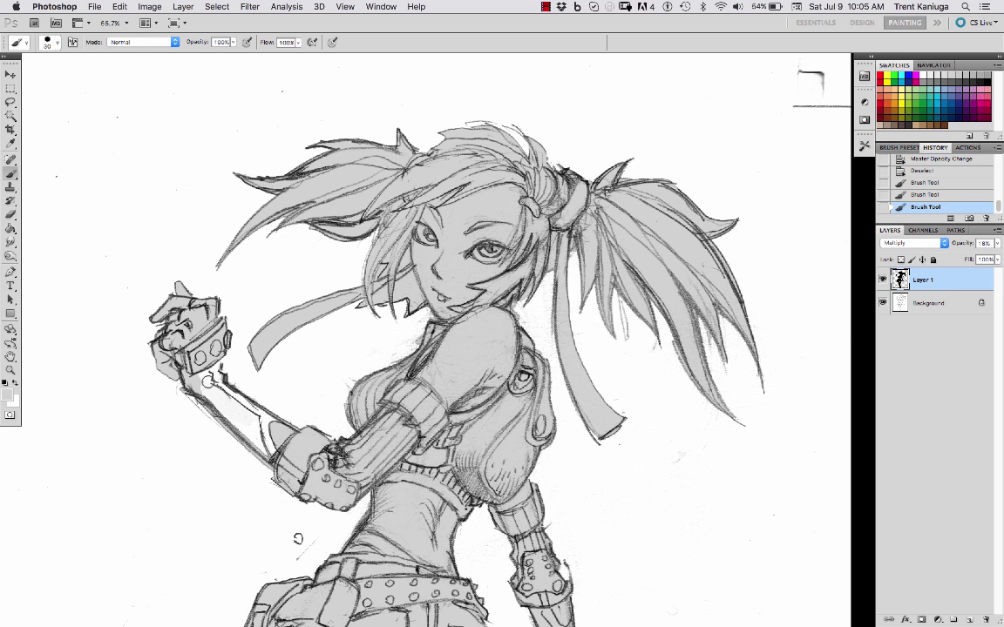
left_click(11, 398)
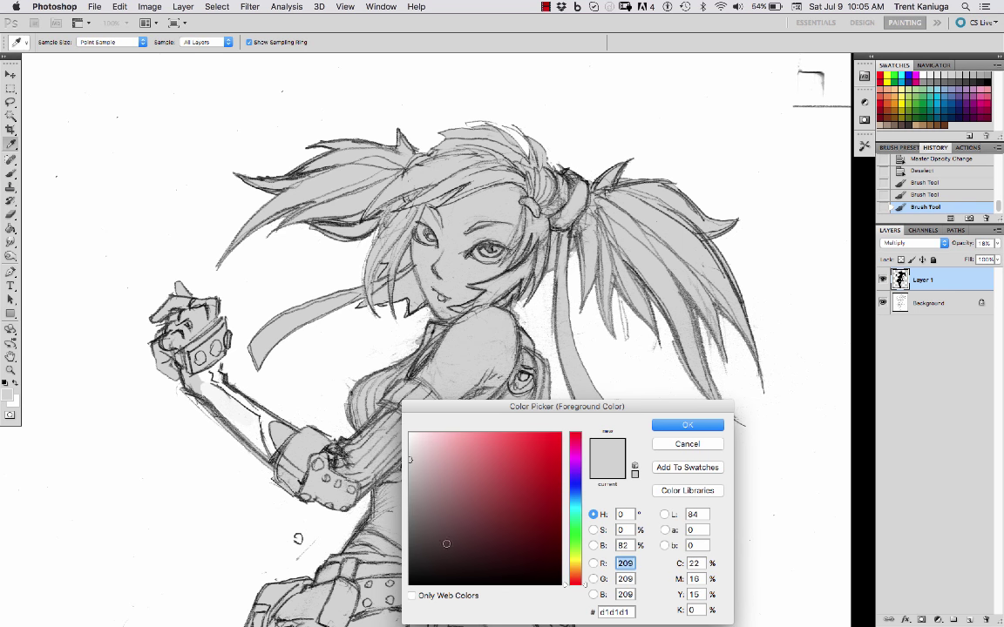
left_click_drag(446, 544, 461, 589)
left_click(665, 426)
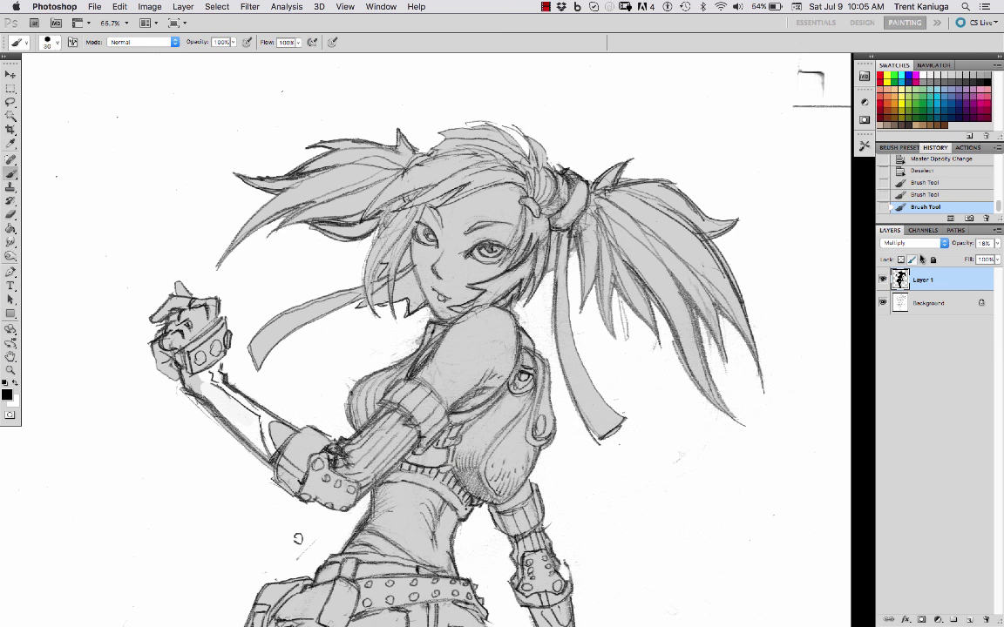
Adjust Layer 1's opacity and return it to 18%.
left_click(998, 245)
mouse_move(989, 258)
left_mouse_down()
mouse_move(998, 259)
mouse_move(944, 259)
left_mouse_up()
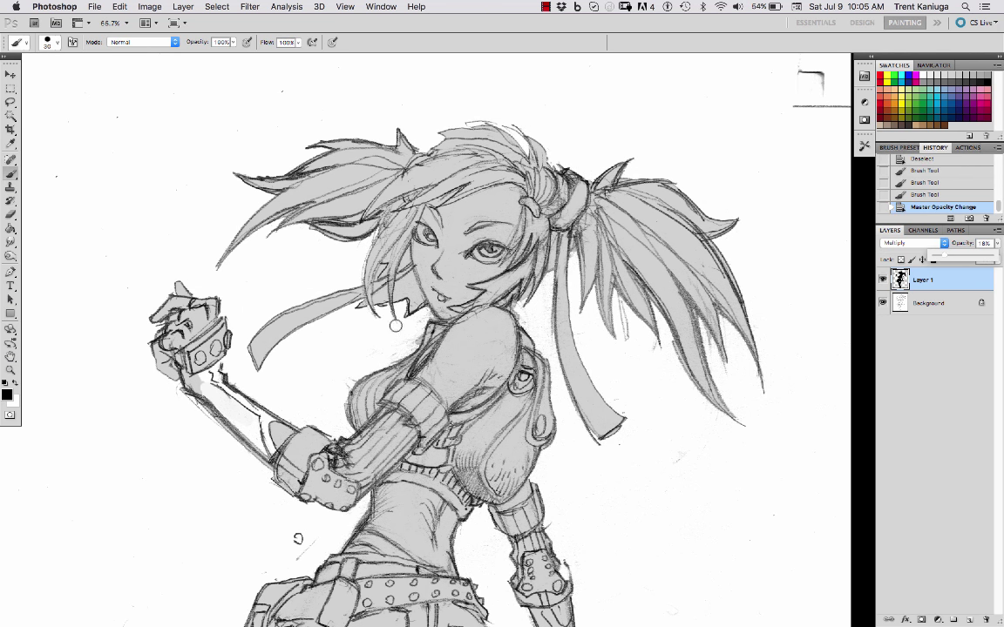
Paint black over the remaining unfilled gaps in the raised forearm, the lowered arm and the top of the hair on Layer 1.
mouse_move(192, 372)
left_mouse_down()
mouse_move(238, 410)
mouse_move(210, 367)
mouse_move(217, 371)
mouse_move(277, 432)
mouse_move(247, 416)
mouse_move(261, 446)
mouse_move(251, 436)
left_mouse_up()
left_click_drag(297, 539, 260, 337)
mouse_move(526, 382)
left_mouse_down()
mouse_move(509, 366)
mouse_move(538, 498)
mouse_move(536, 581)
left_mouse_up()
mouse_move(454, 135)
left_mouse_down()
mouse_move(503, 138)
mouse_move(516, 157)
mouse_move(483, 136)
mouse_move(516, 155)
left_mouse_up()
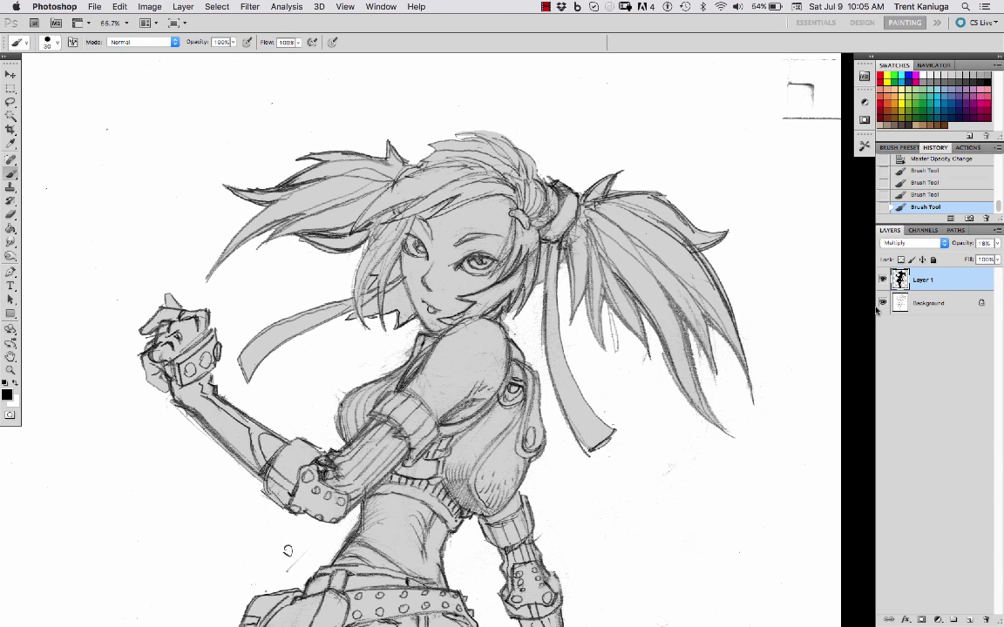
Select the whole canvas, paste the copied line drawing as a new layer and set its blend mode to Darken.
key("super+a")
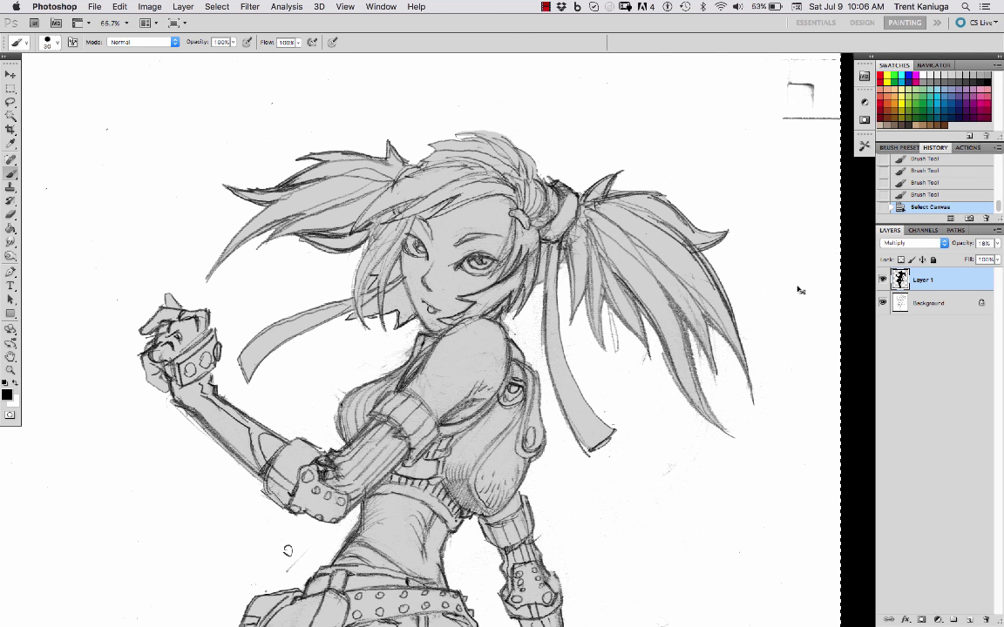
key("super+v")
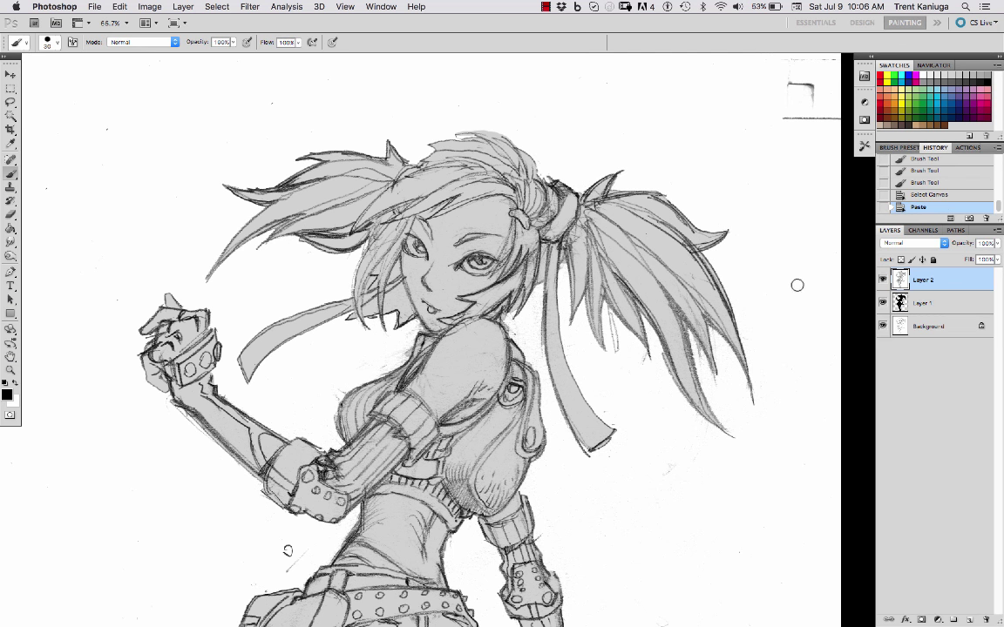
left_click(902, 245)
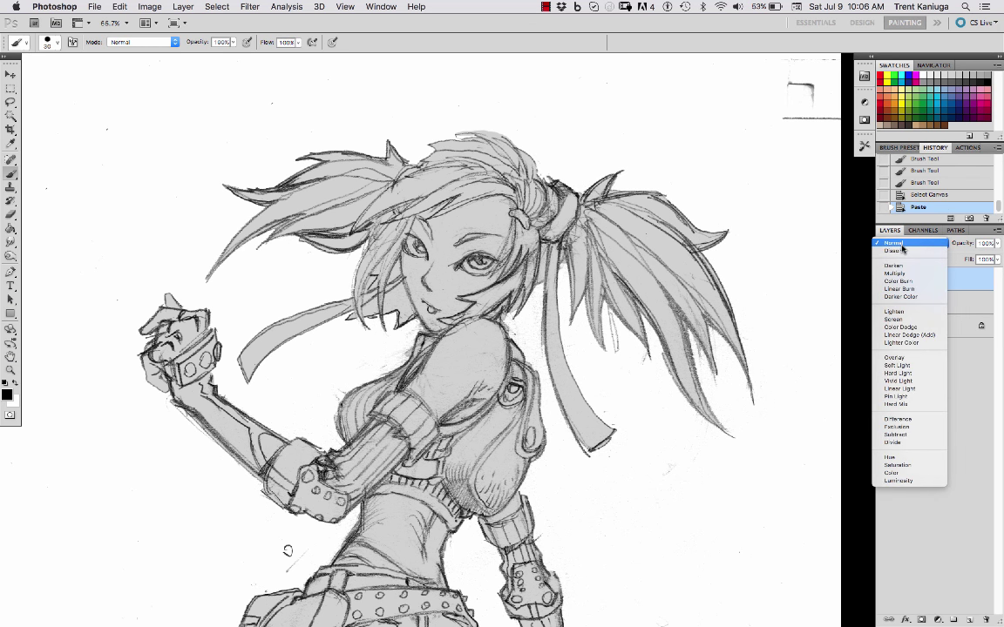
Apply a Gaussian Blur with a radius of 1.4 pixels to Layer 2.
left_click(250, 7)
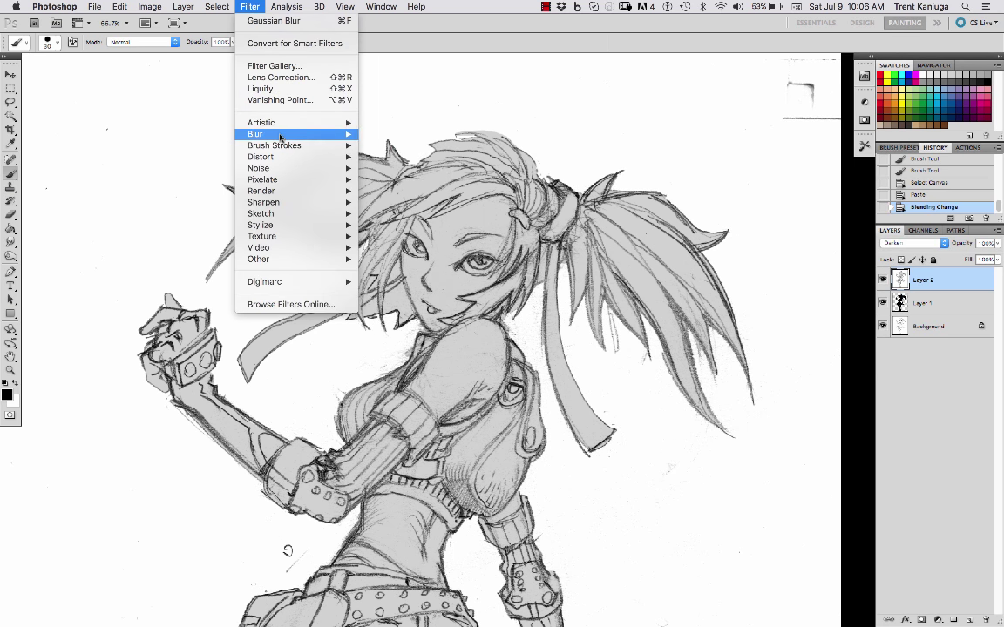
mouse_move(324, 138)
left_click(399, 180)
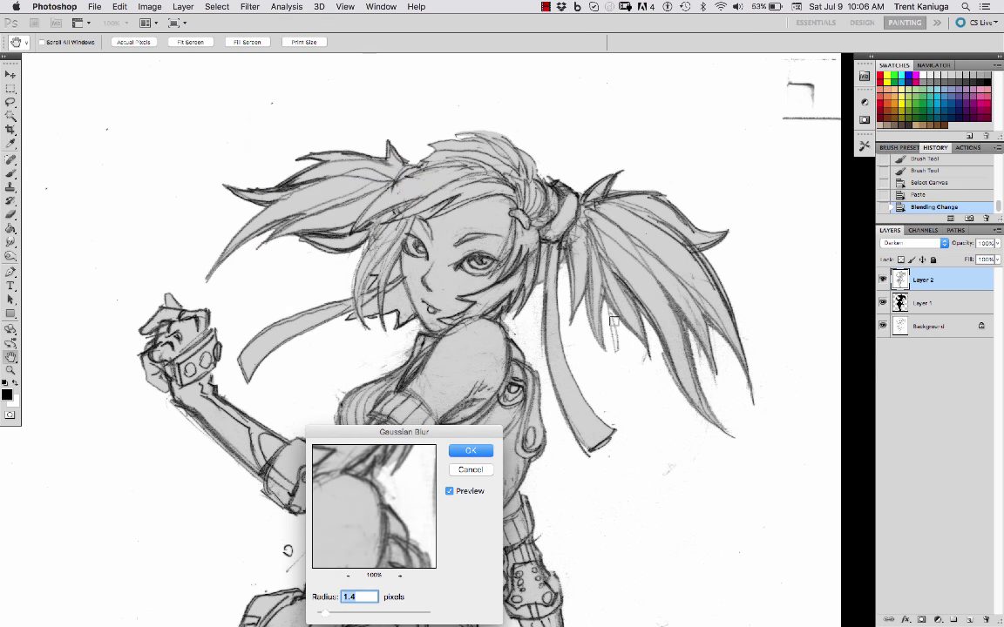
left_click(465, 452)
key("super+plus")
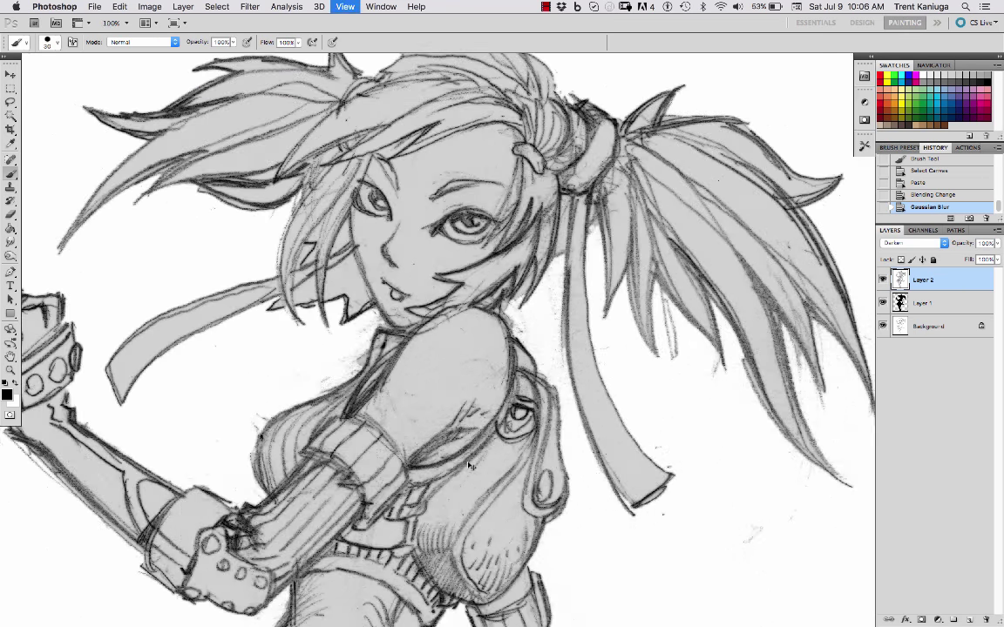
key("super+minus")
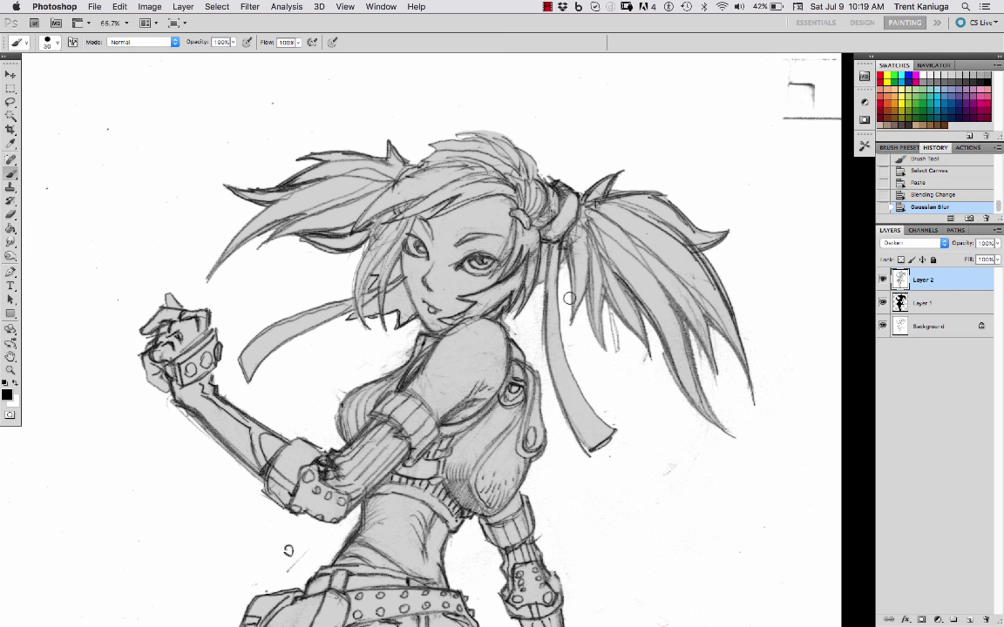
Paint white over the stray scan marks in the page's upper-right corner on both the Background and Layer 2.
left_click(906, 328)
key("x")
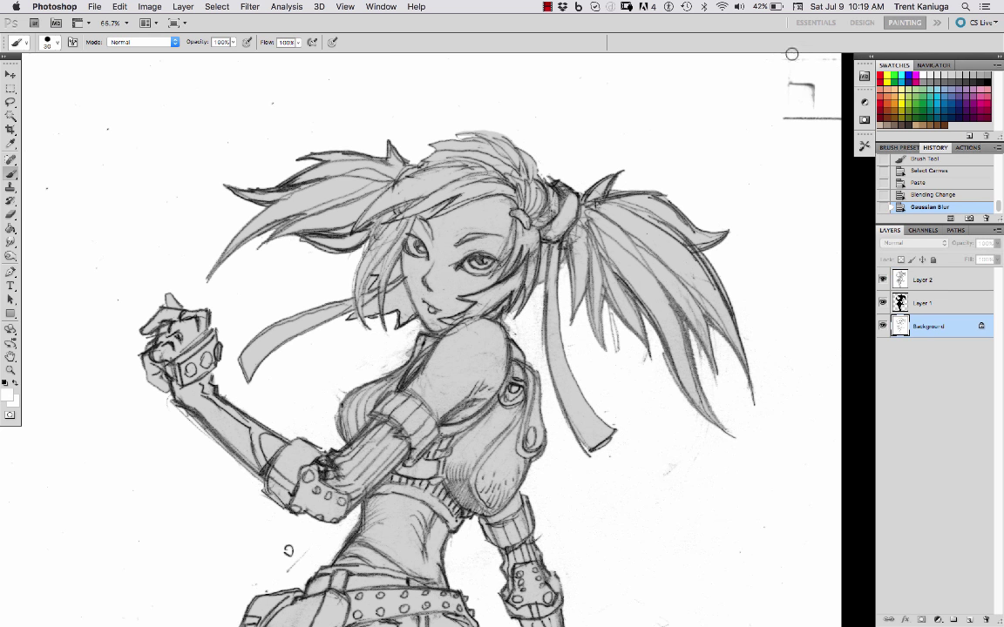
mouse_move(768, 125)
left_mouse_down()
mouse_move(864, 163)
mouse_move(862, 236)
left_mouse_up()
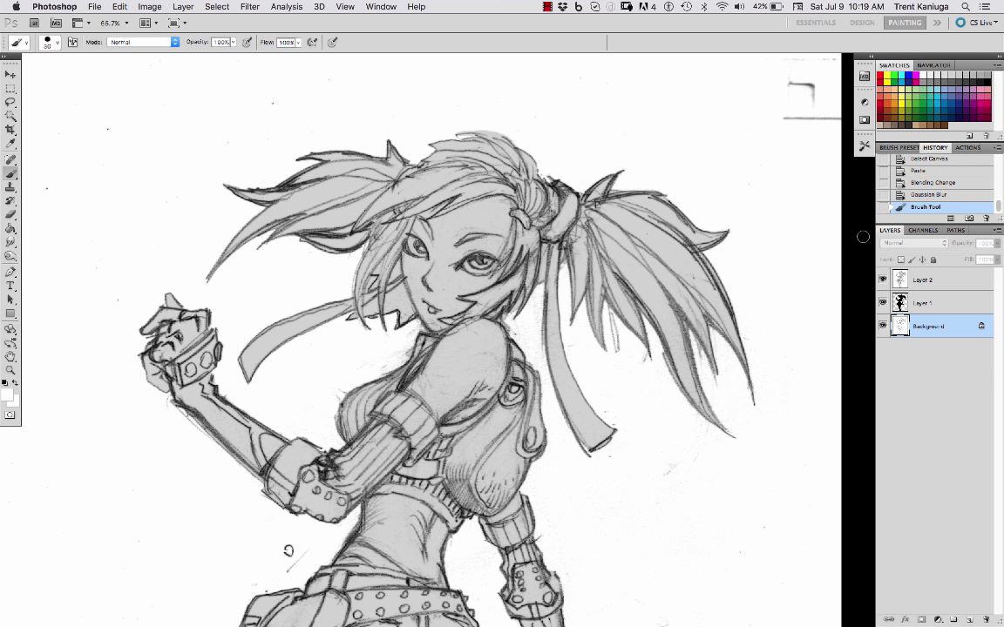
left_click(918, 305)
key("alt+]")
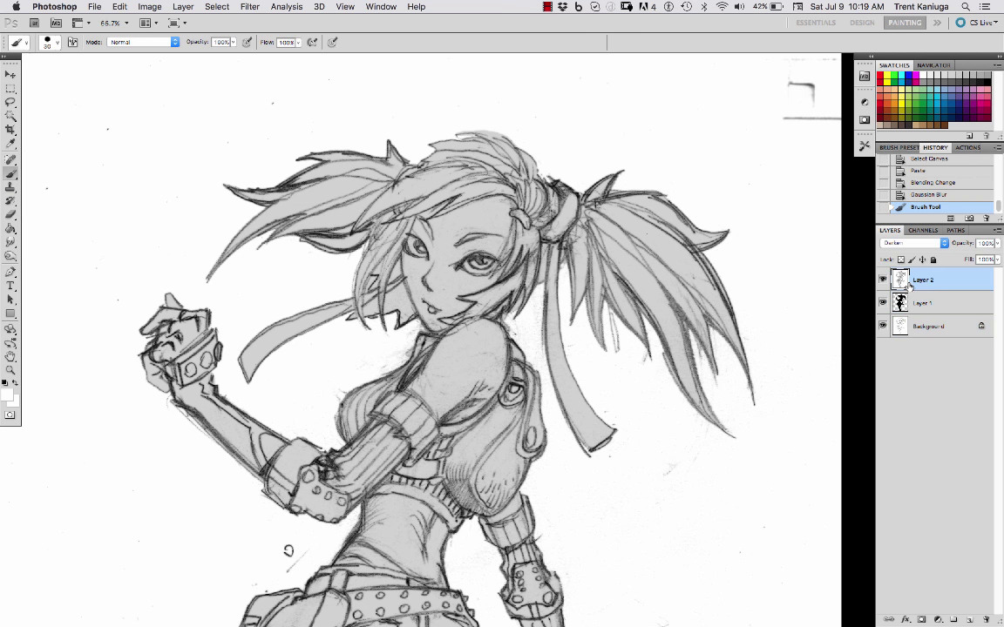
mouse_move(835, 119)
left_mouse_down()
mouse_move(777, 117)
mouse_move(780, 79)
mouse_move(801, 58)
left_mouse_up()
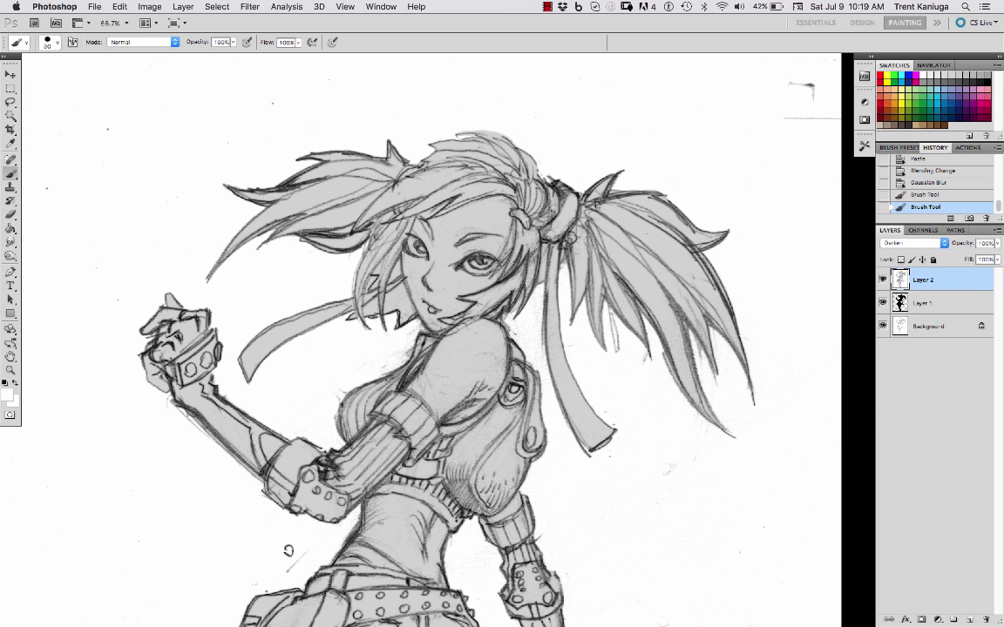
Add a Gradient Map adjustment layer above Layer 2 using the dark slate-to-khaki gradient preset named 2.
left_click_drag(569, 489, 628, 419)
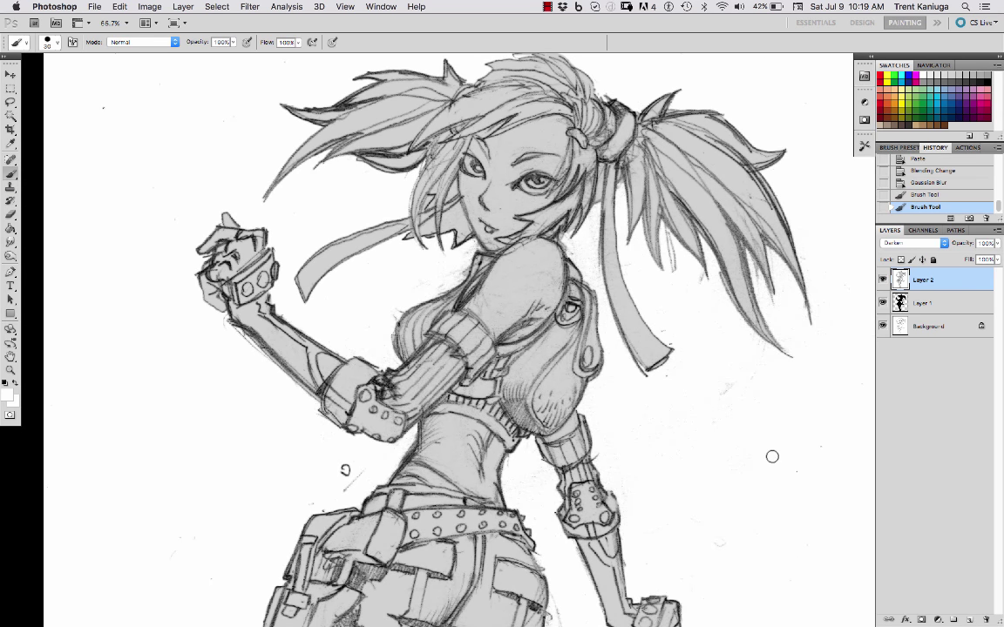
left_click_drag(614, 260, 638, 336)
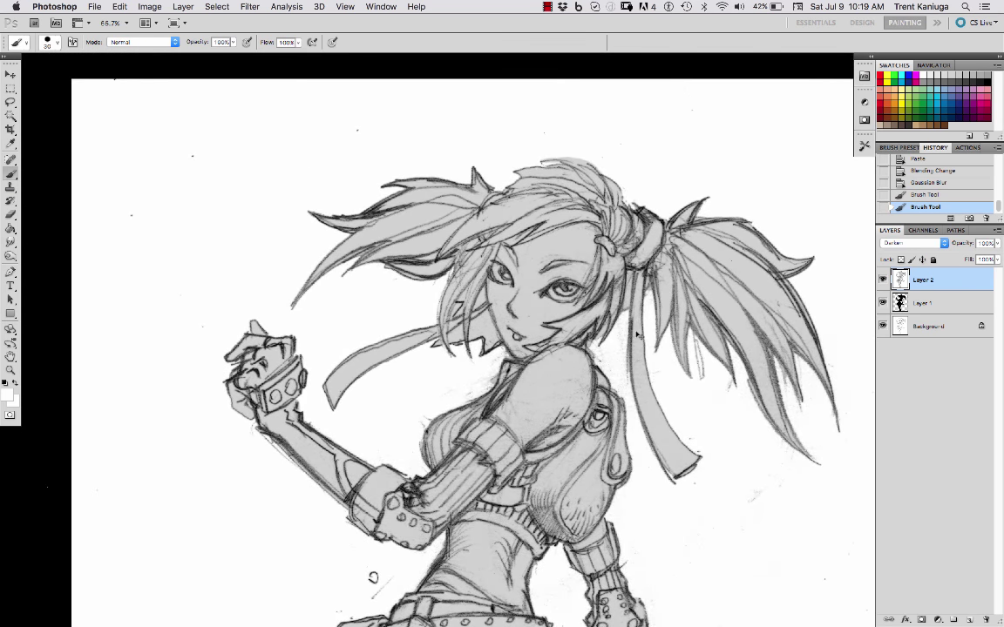
key("super+minus")
key("super+1")
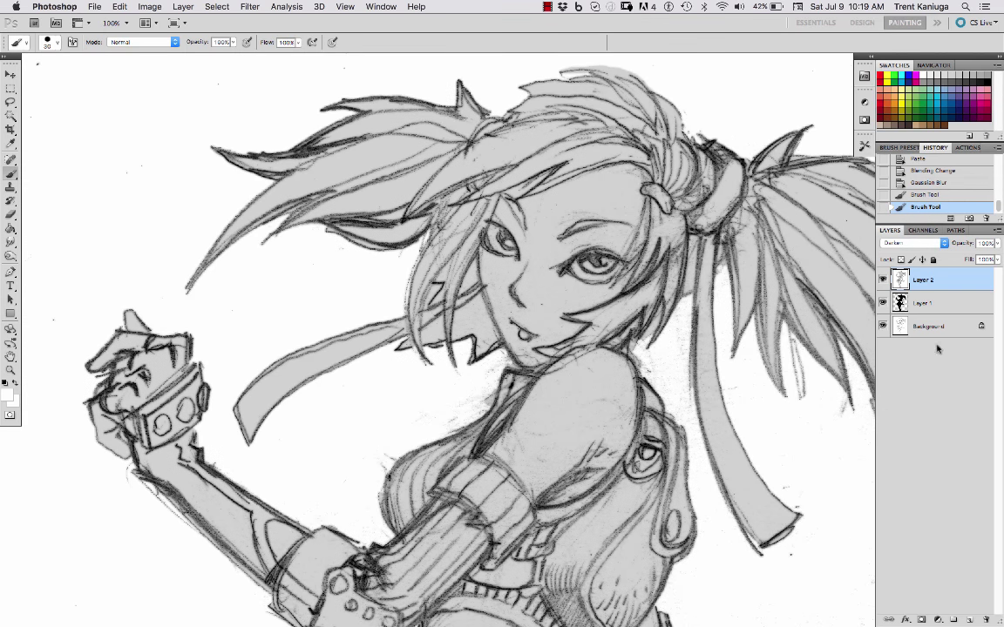
left_click(937, 619)
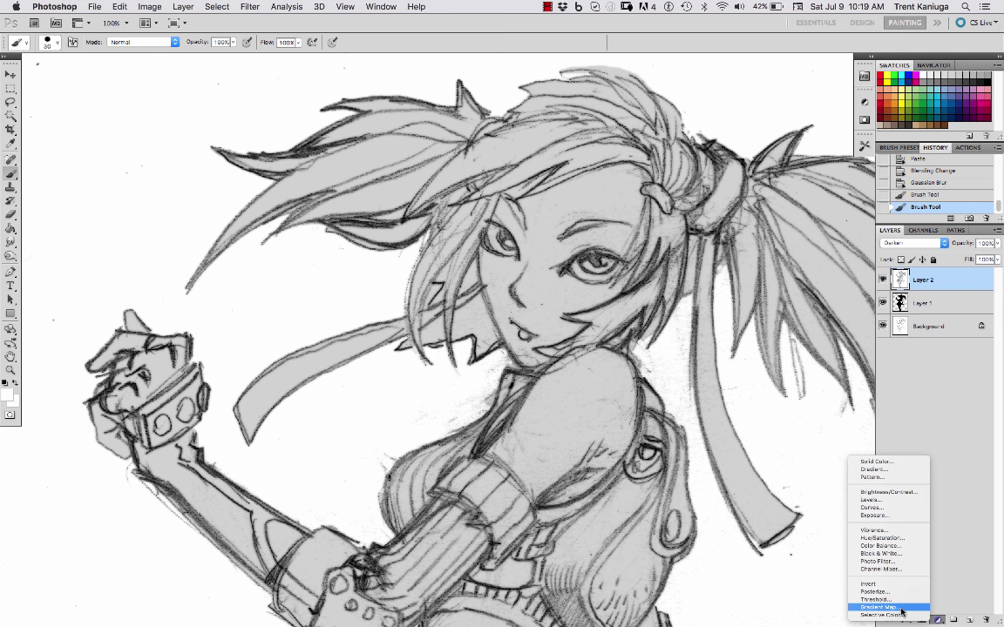
left_click(903, 609)
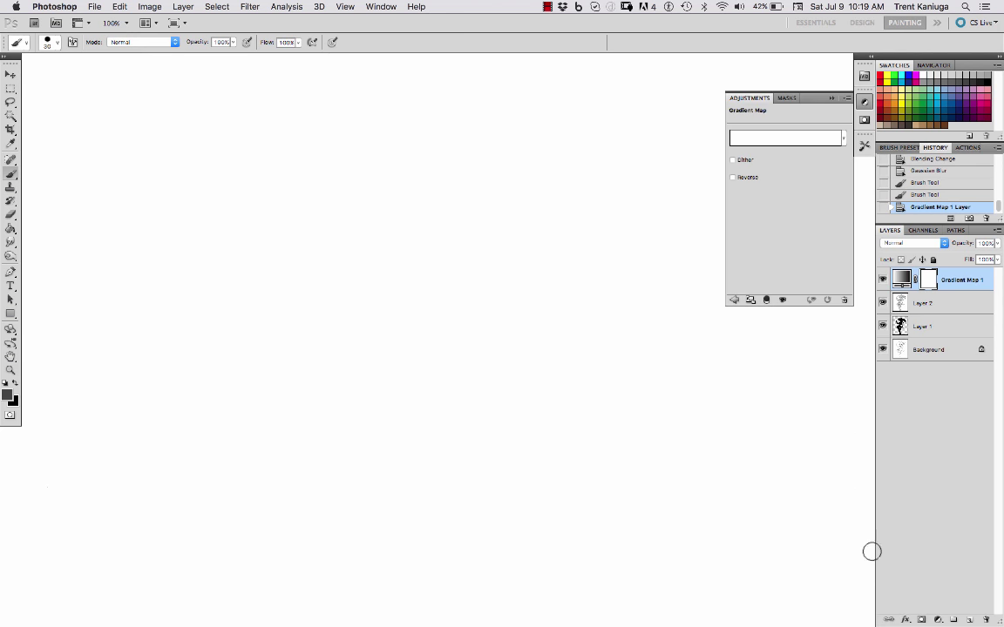
left_click(779, 142)
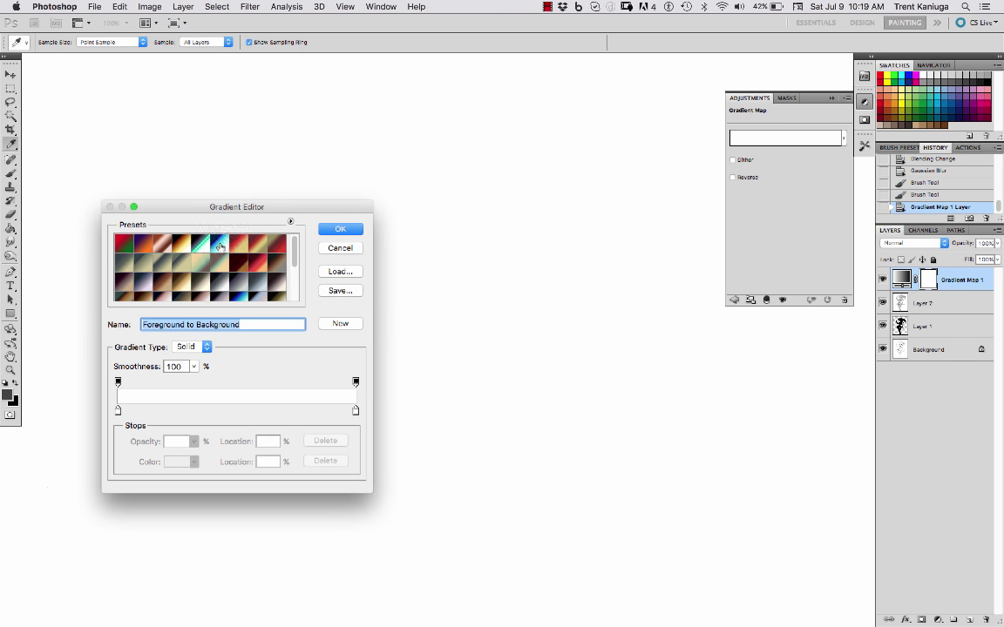
left_click(114, 246)
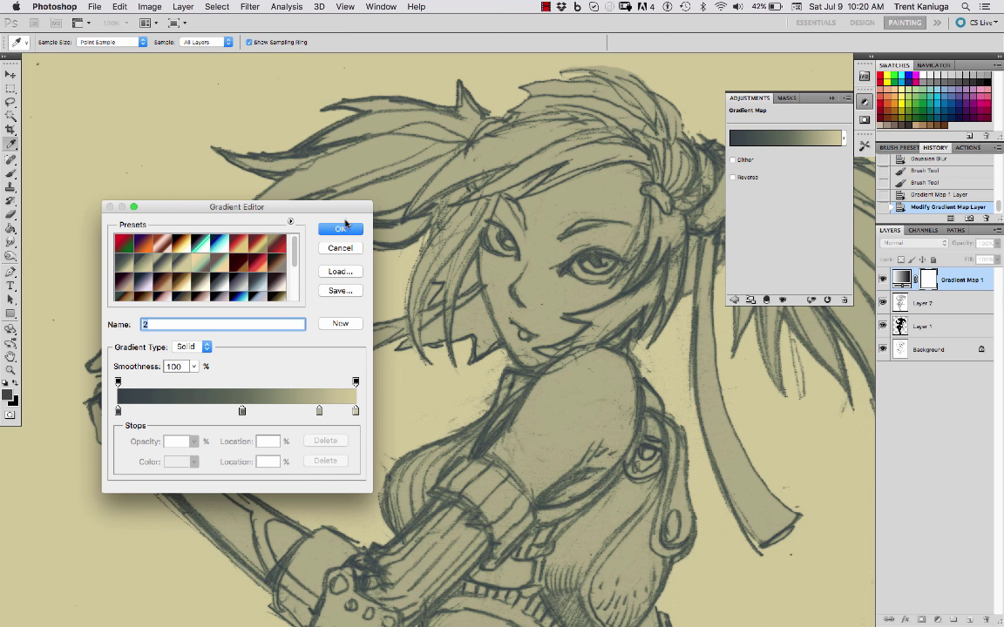
left_click(341, 229)
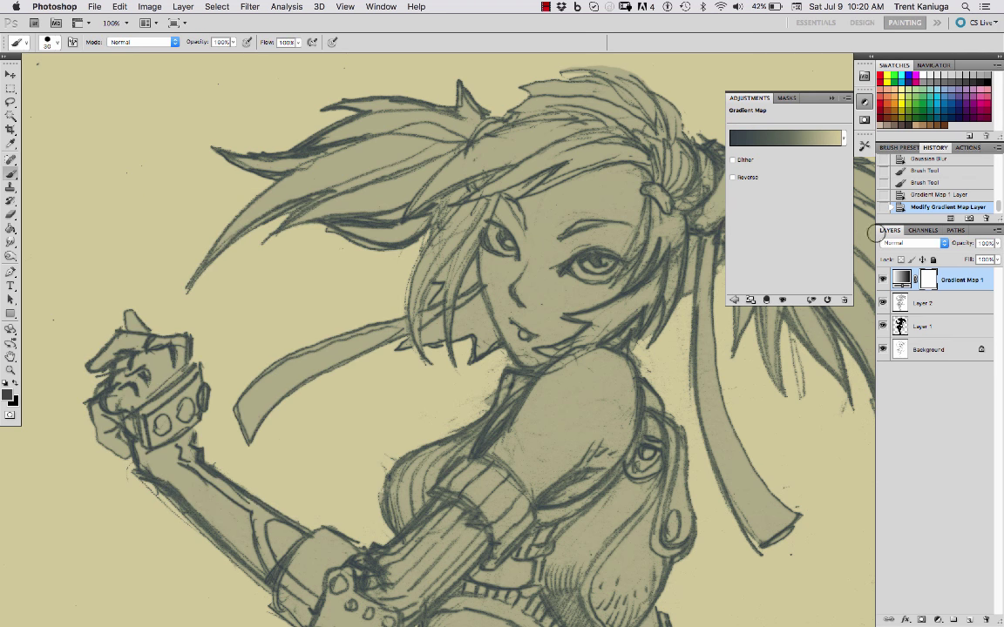
Switch the gradient map to the Custom preset running from near-black through gray-blue and yellow to white, and lower its layer opacity to 70%.
left_click(901, 281)
left_click(751, 147)
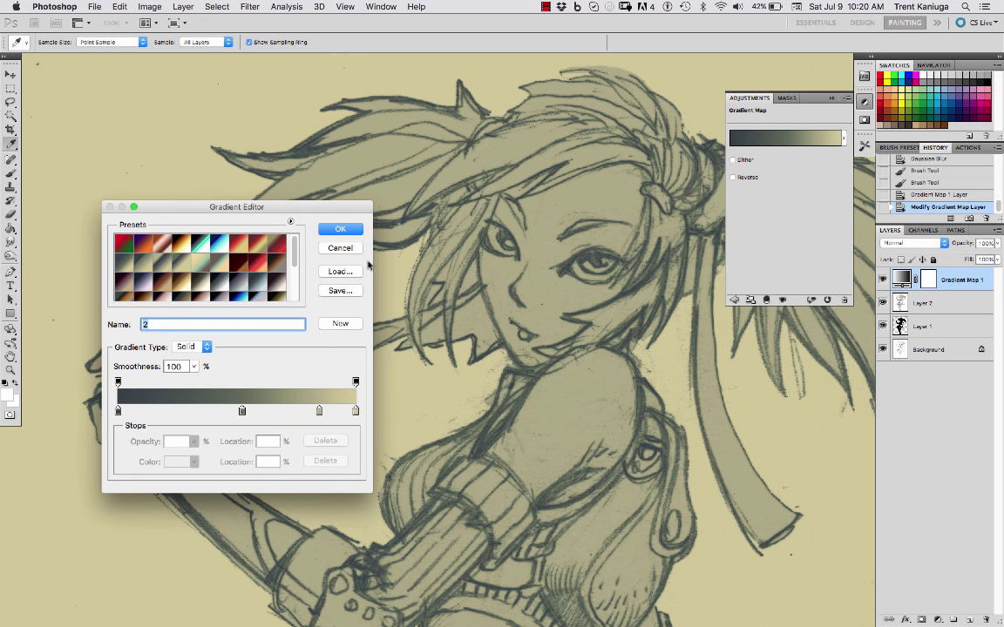
scroll(234, 284, "down", 3)
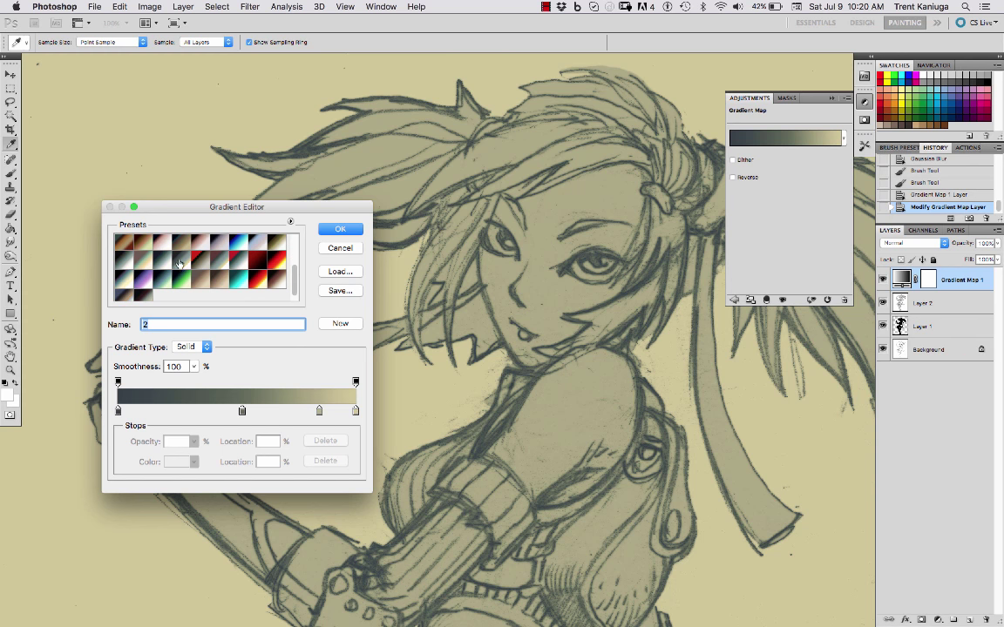
left_click(181, 264)
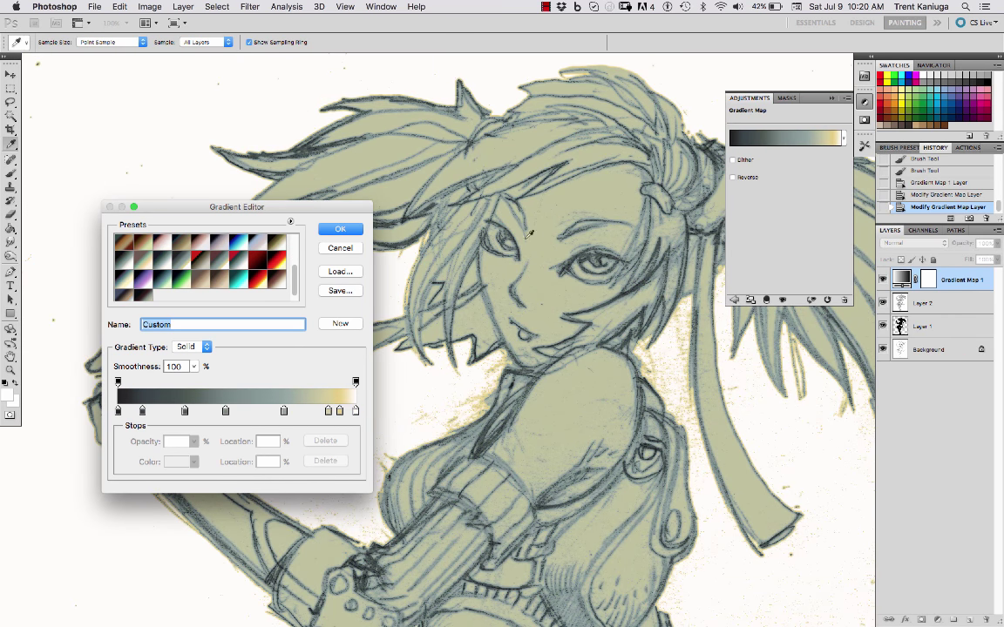
left_click(340, 229)
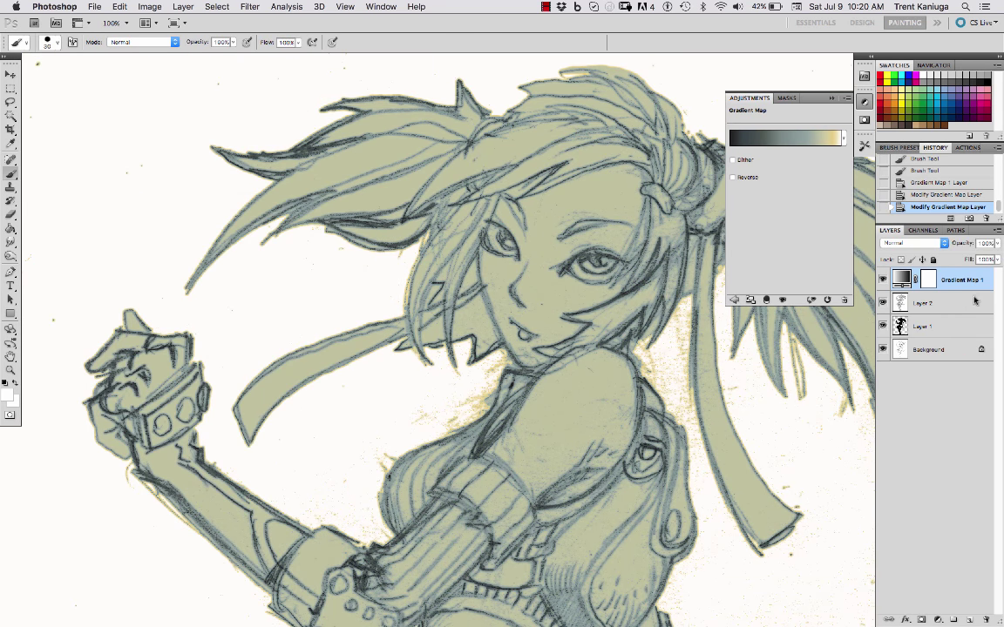
left_click(996, 245)
left_click_drag(994, 256, 975, 255)
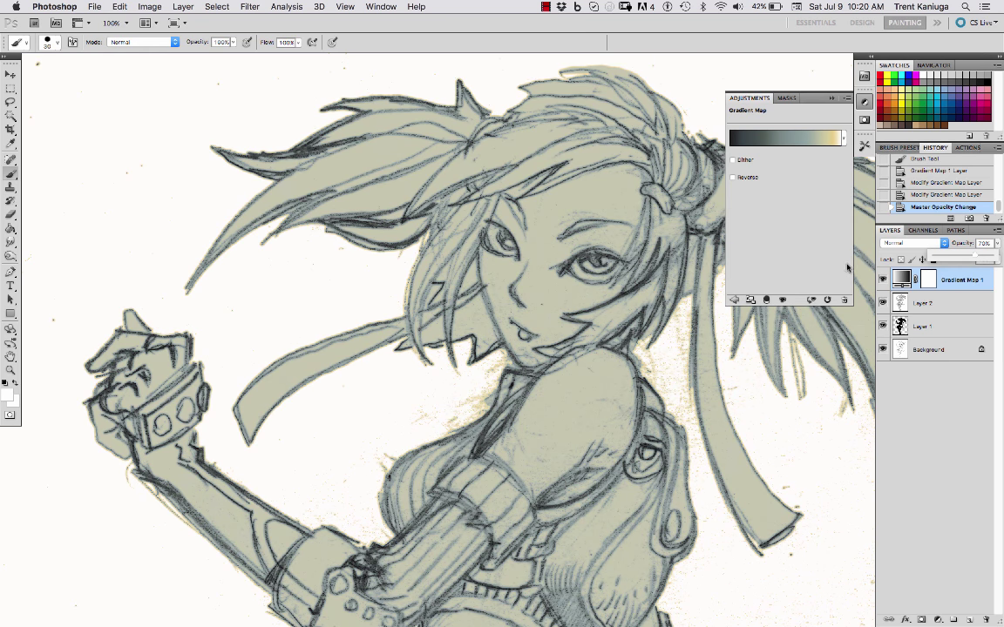
Create a new Normal layer named Layer 3 above Layer 2 and choose the square size 40 brush.
key("super+minus")
key("super+minus")
left_click_drag(661, 498, 603, 394)
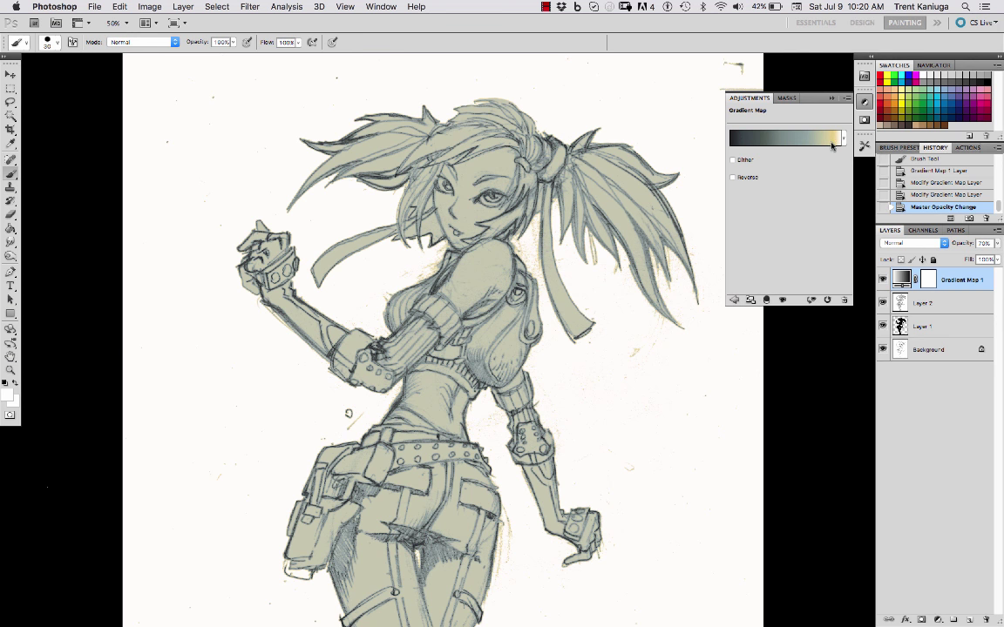
left_click(915, 304)
key("super+shift+n")
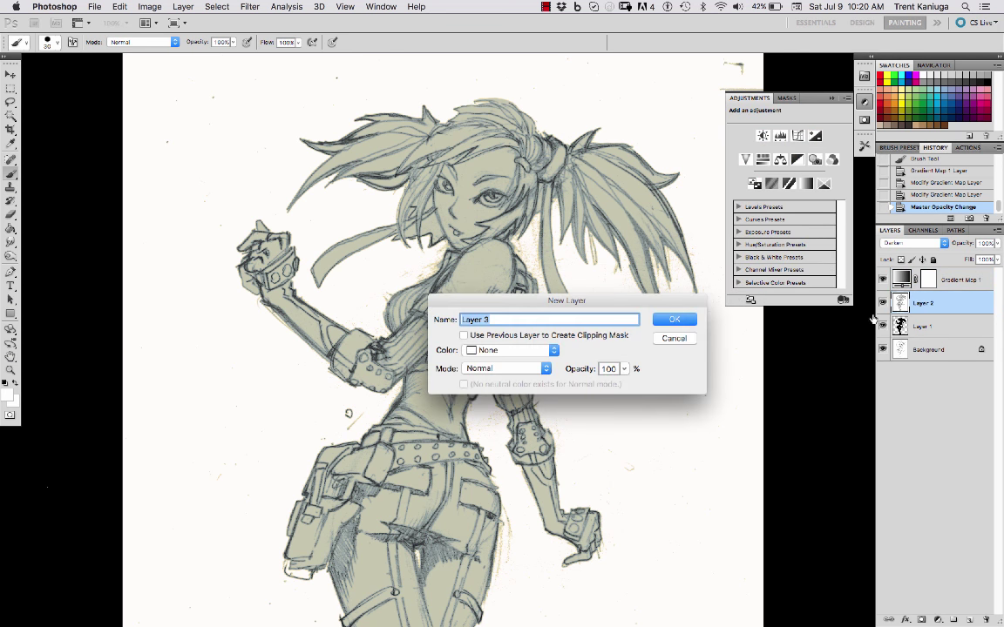
key("Return")
right_click(349, 304)
left_click(407, 366)
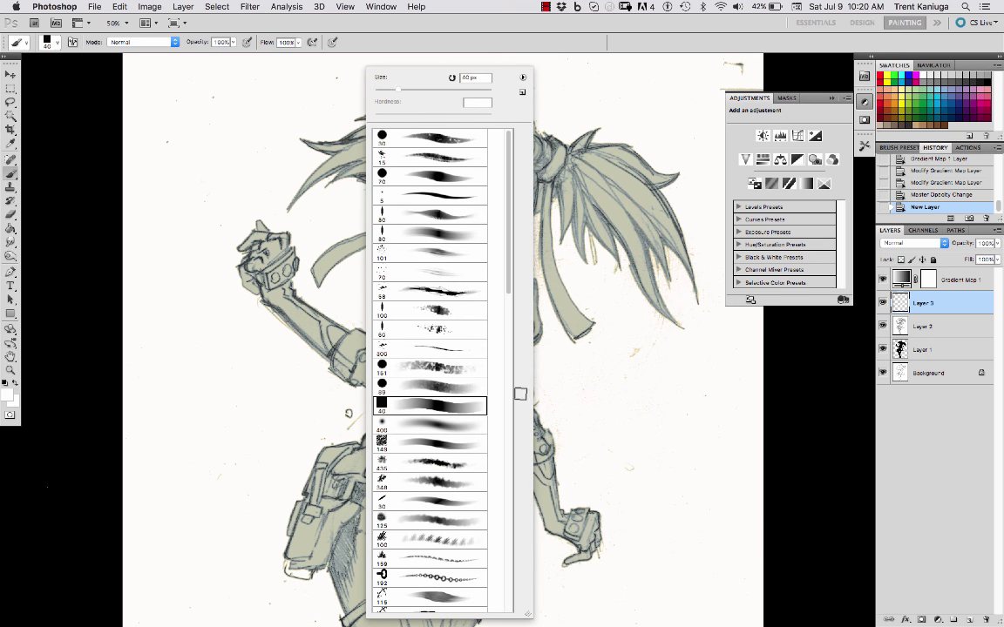
key("Return")
Try white brush strokes on the hanging ribbon and the shoulder on Layer 3, and undo them.
mouse_move(566, 310)
left_mouse_down()
mouse_move(556, 282)
mouse_move(562, 307)
mouse_move(545, 200)
left_mouse_up()
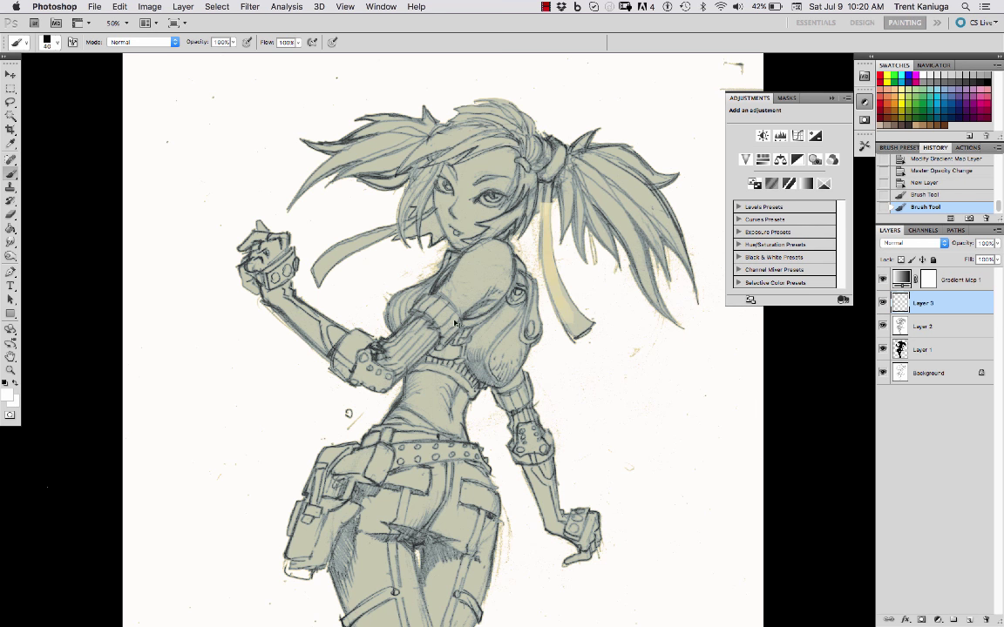
key("super+z")
mouse_move(466, 285)
left_mouse_down()
mouse_move(488, 258)
mouse_move(498, 261)
mouse_move(479, 262)
left_mouse_up()
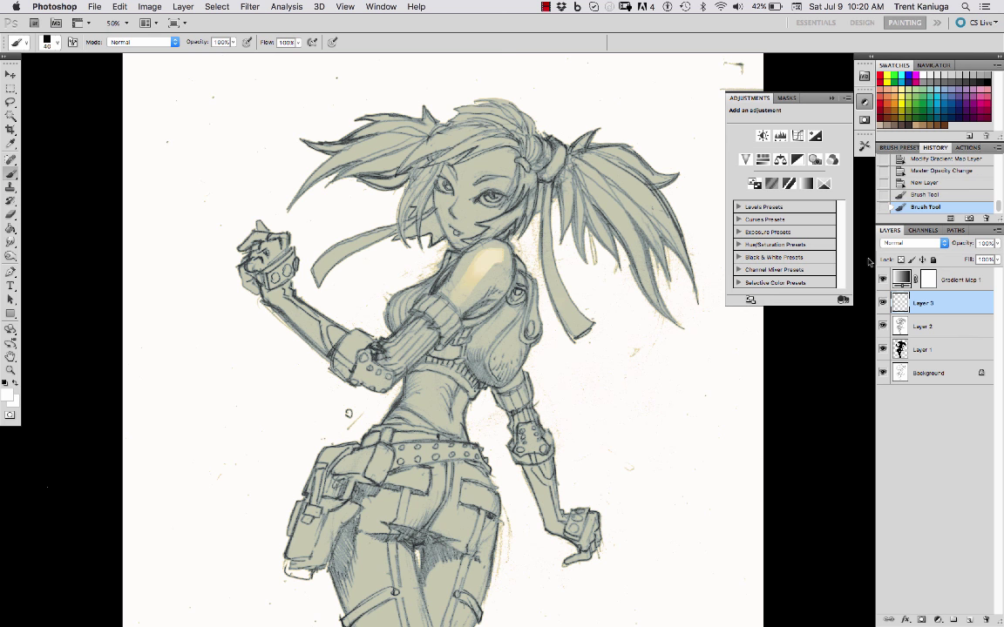
left_click(903, 277)
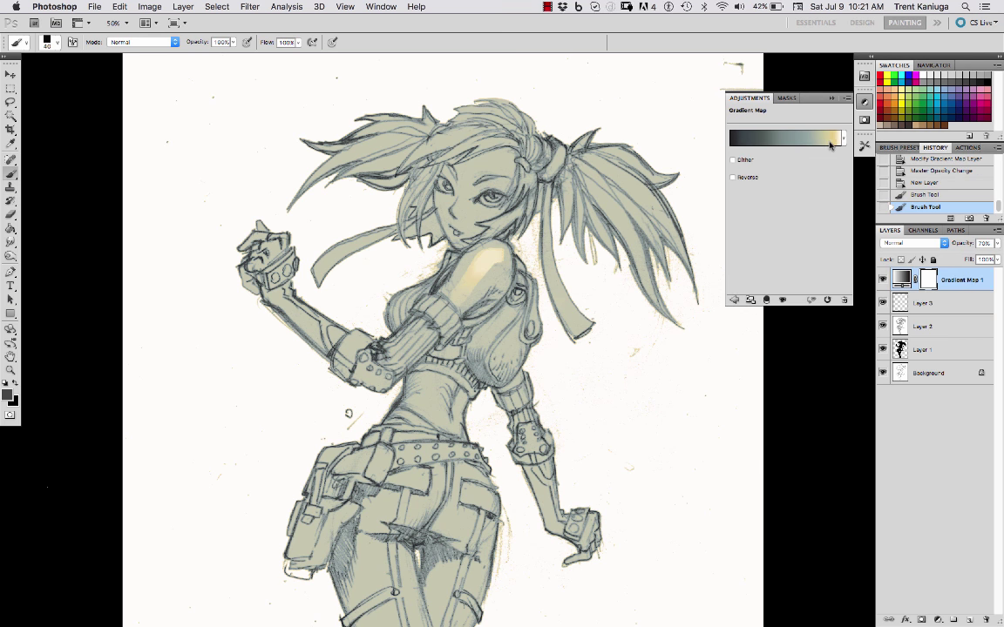
key("super+z")
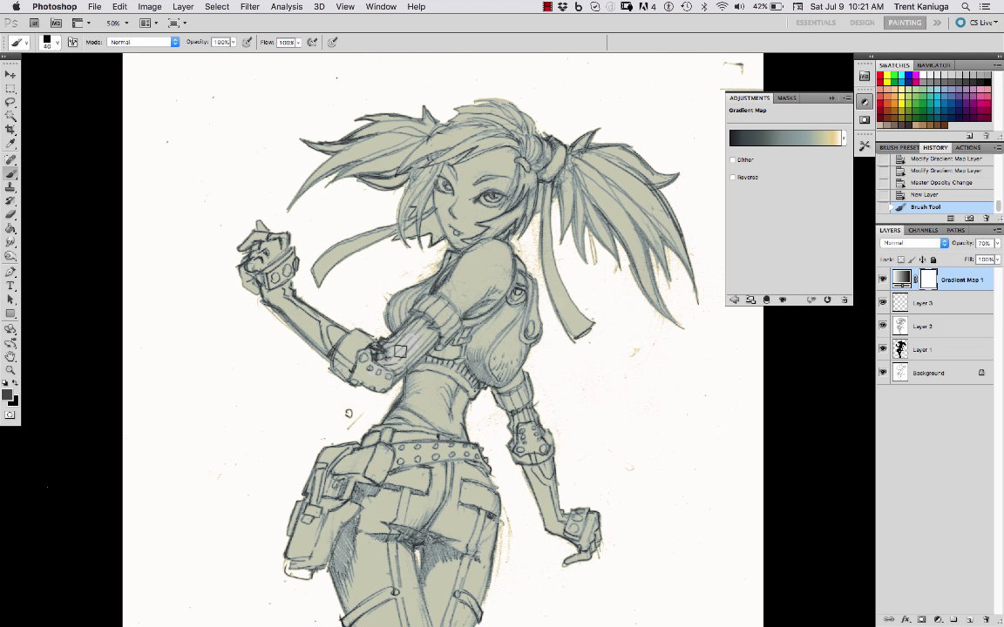
Try white strokes along the raised arm's sleeve, forearm and hand on Layer 3, and undo them.
left_click(902, 305)
mouse_move(418, 349)
left_mouse_down()
mouse_move(427, 333)
mouse_move(378, 362)
mouse_move(363, 358)
left_mouse_up()
left_click_drag(314, 330, 253, 268)
key("super+z")
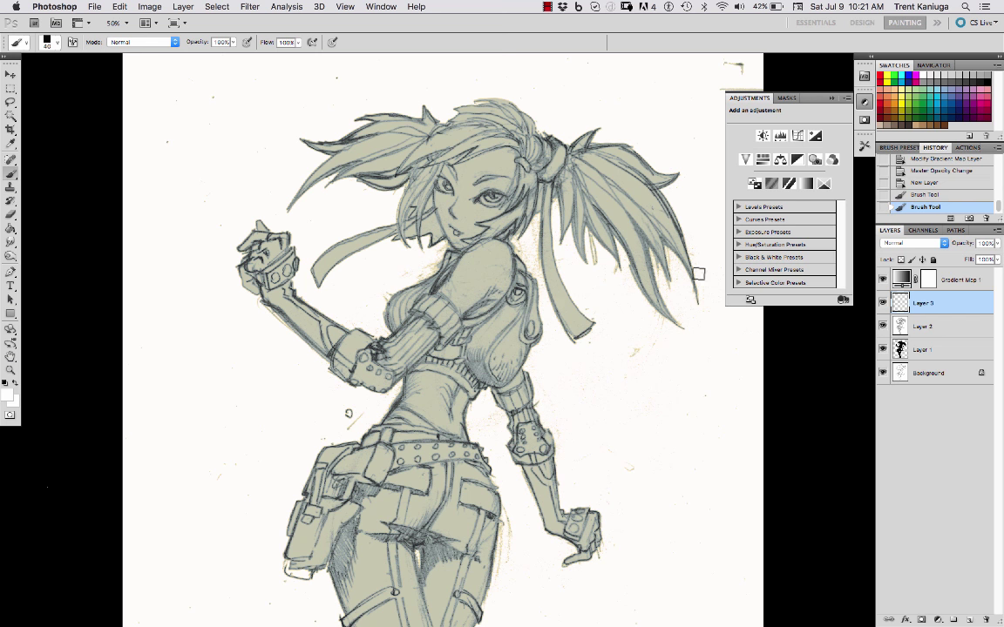
Collapse the adjustment settings and delete the Gradient Map 1 layer.
left_click(749, 95)
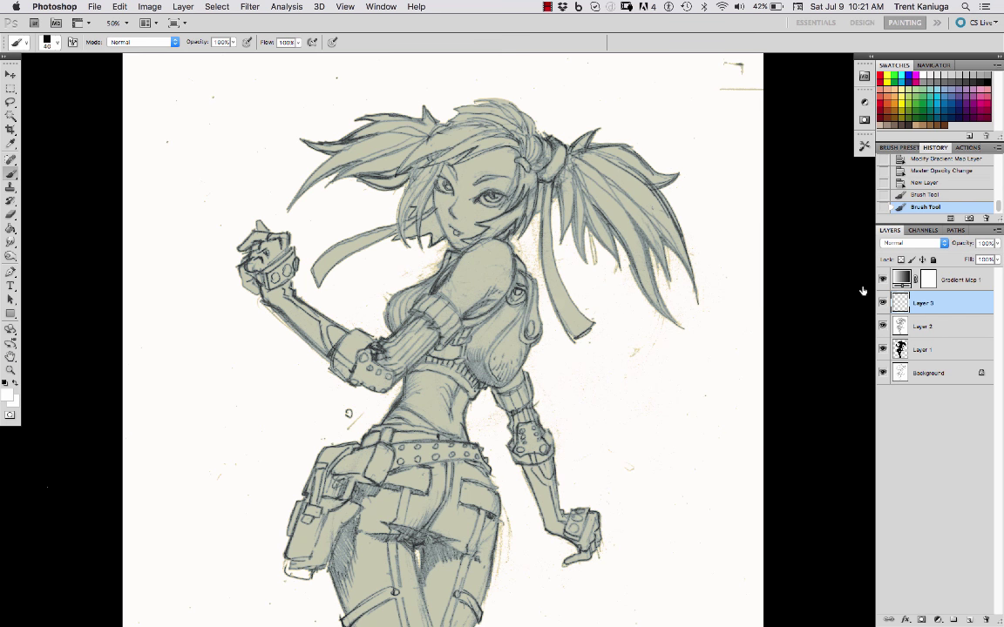
left_click(899, 282)
key("Delete")
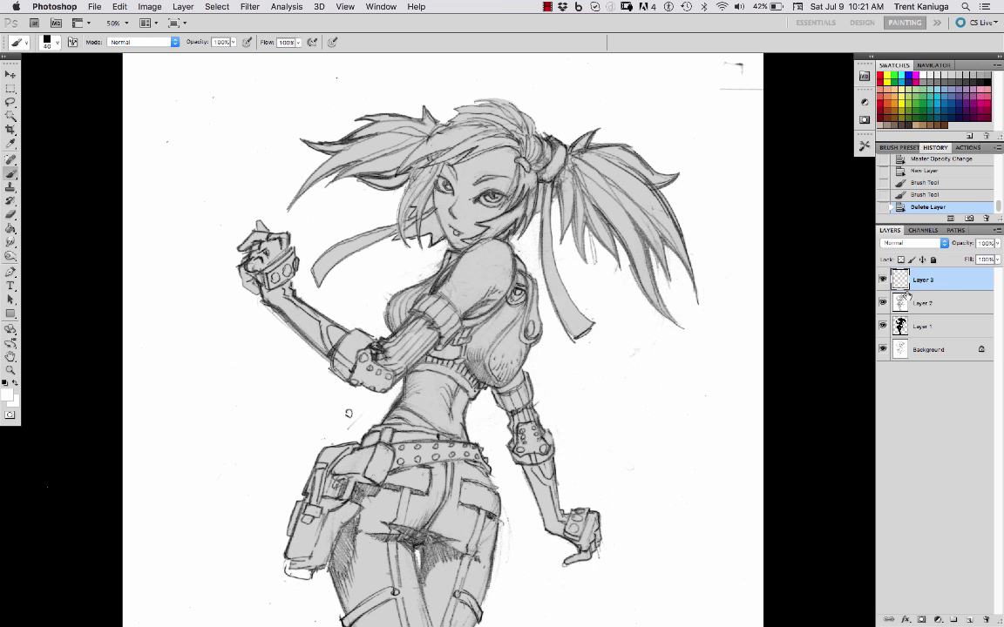
left_click_drag(530, 292, 542, 323)
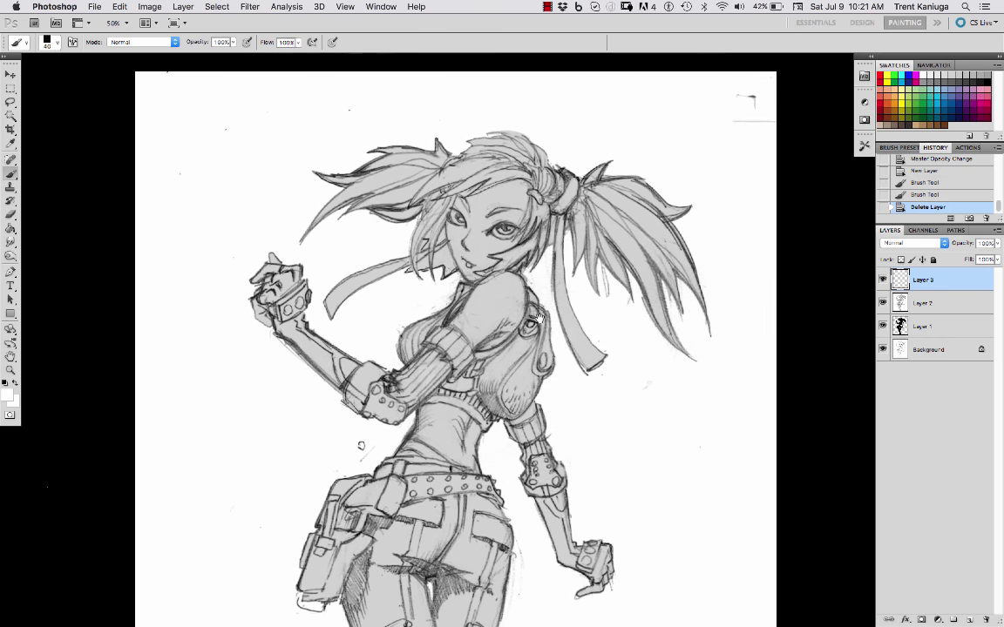
key("super+plus")
key("super+plus")
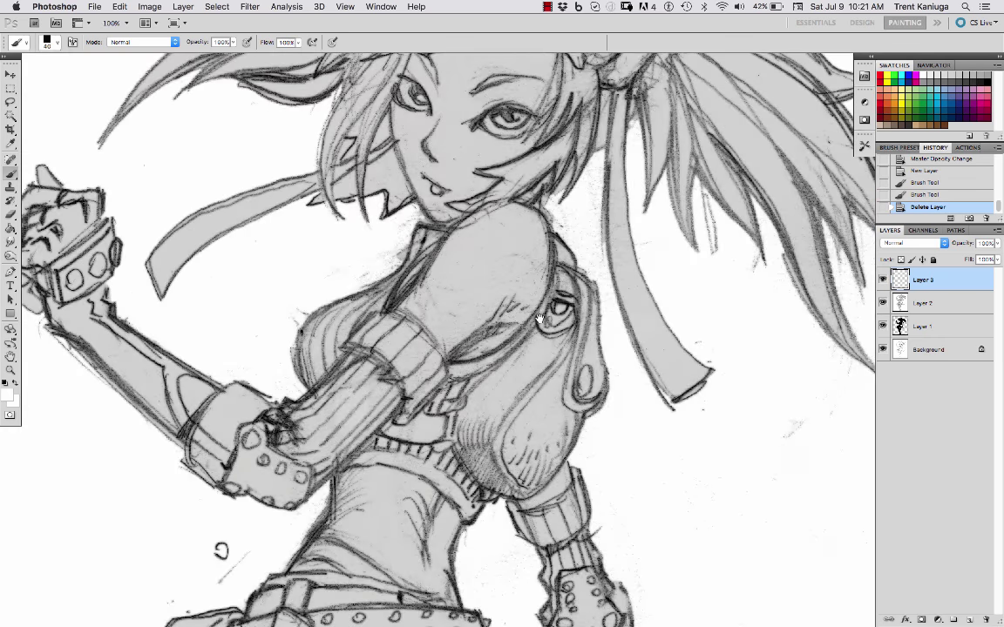
left_click_drag(602, 270, 587, 377)
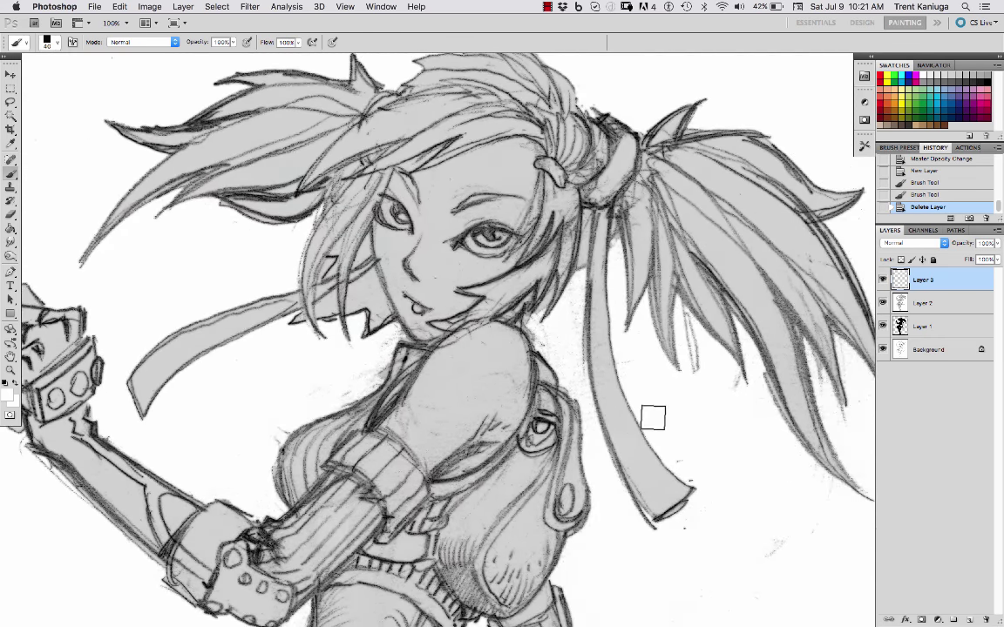
key("super+minus")
key("super+minus")
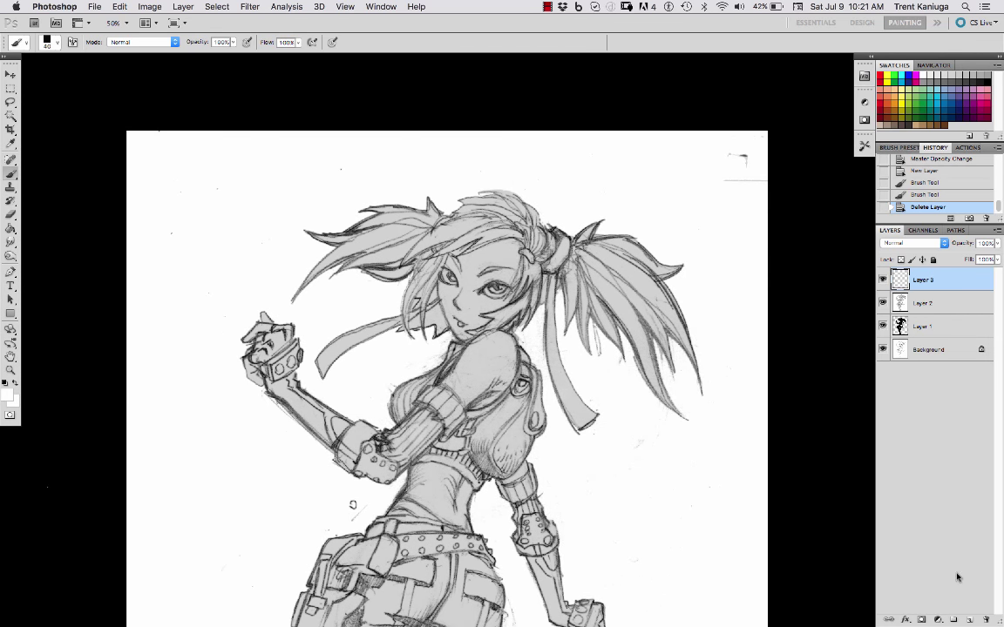
Try adding a Levels adjustment layer above Layer 3, and delete it.
left_click(939, 619)
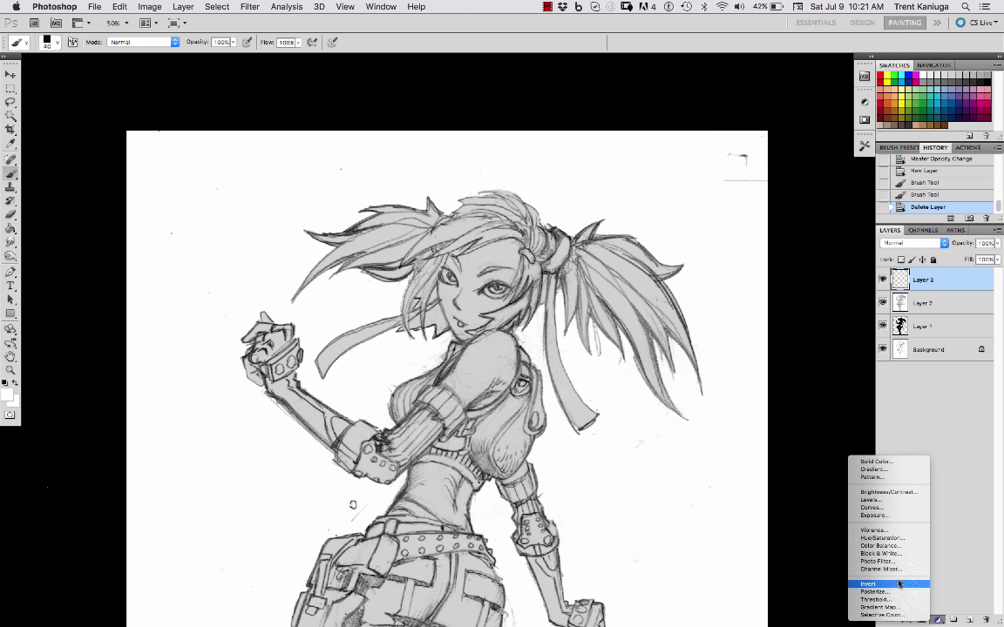
left_click(890, 501)
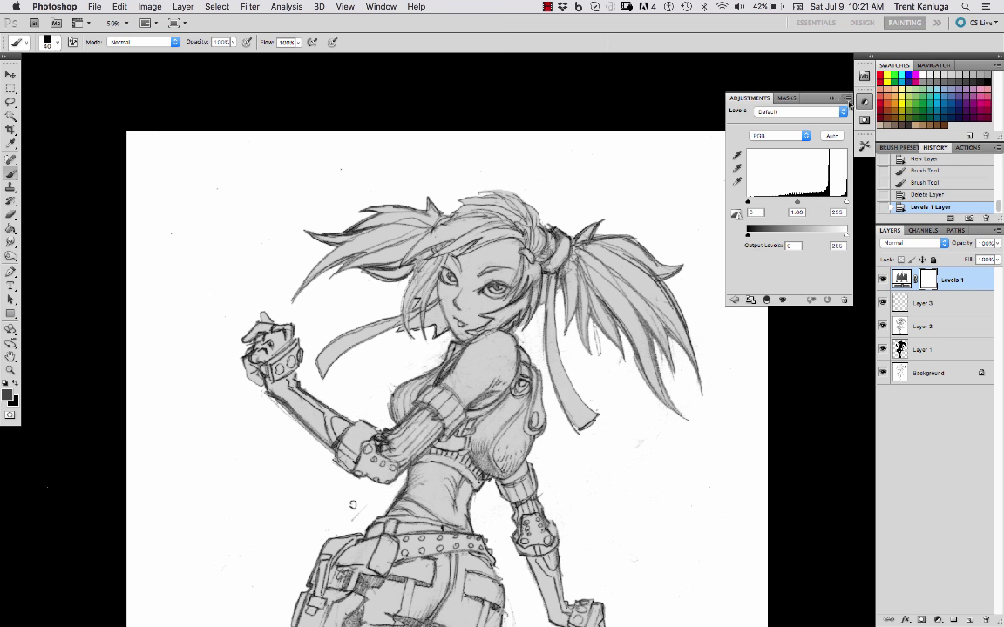
left_click(901, 286)
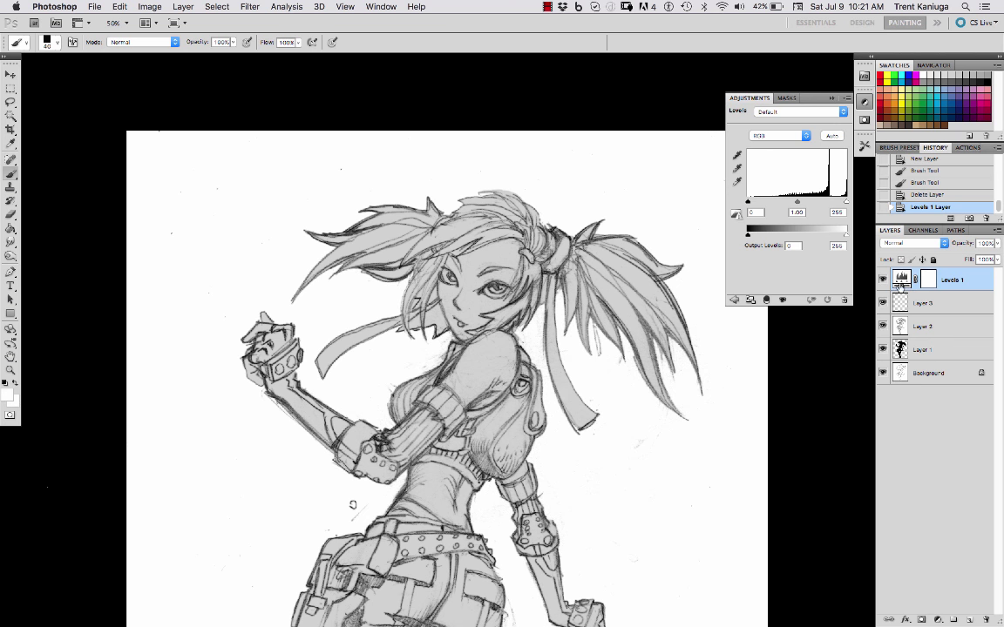
left_click(985, 620)
key("Return")
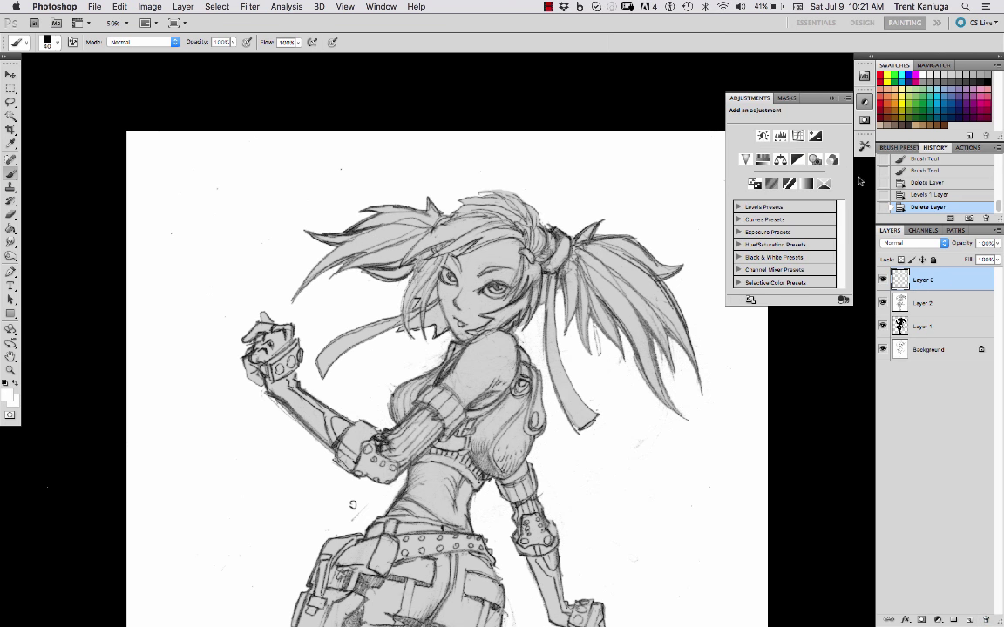
left_click(832, 99)
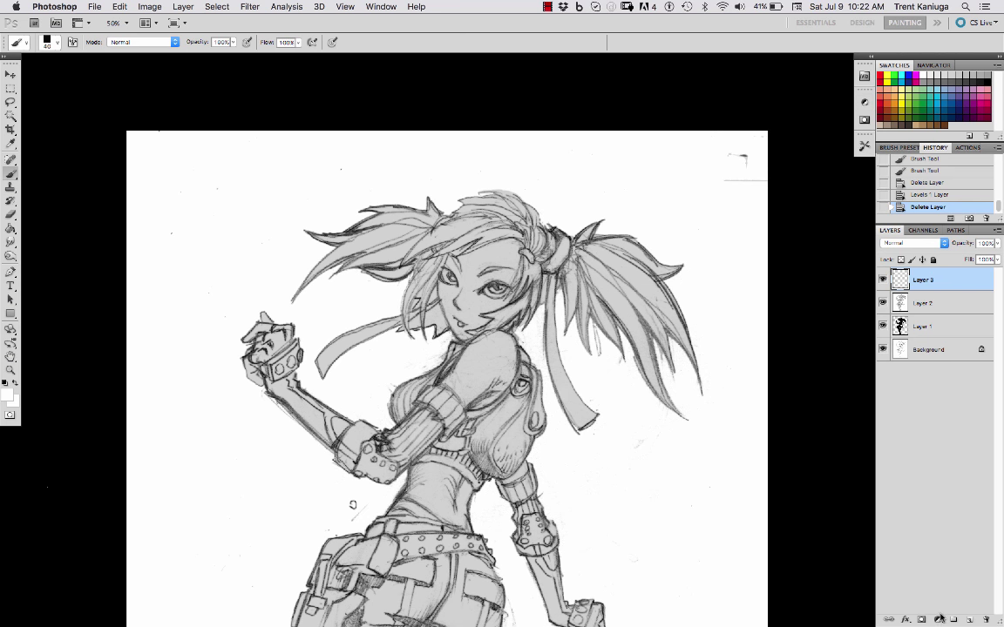
Add a Gradient Map adjustment layer above Layer 3 using the preset that runs from dark maroon through gray-teal and yellow to white.
left_click(938, 619)
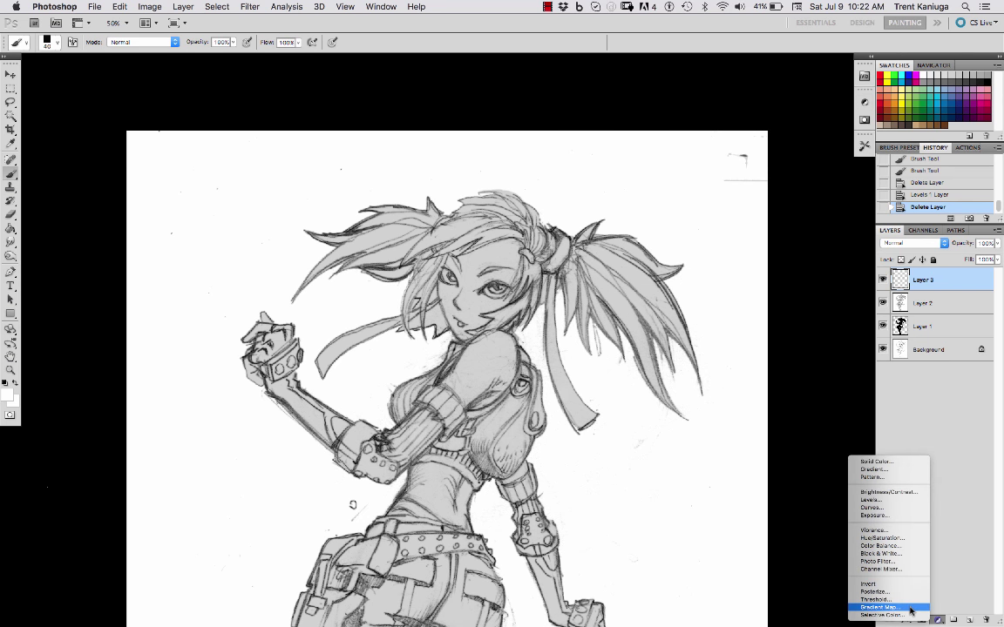
left_click(908, 608)
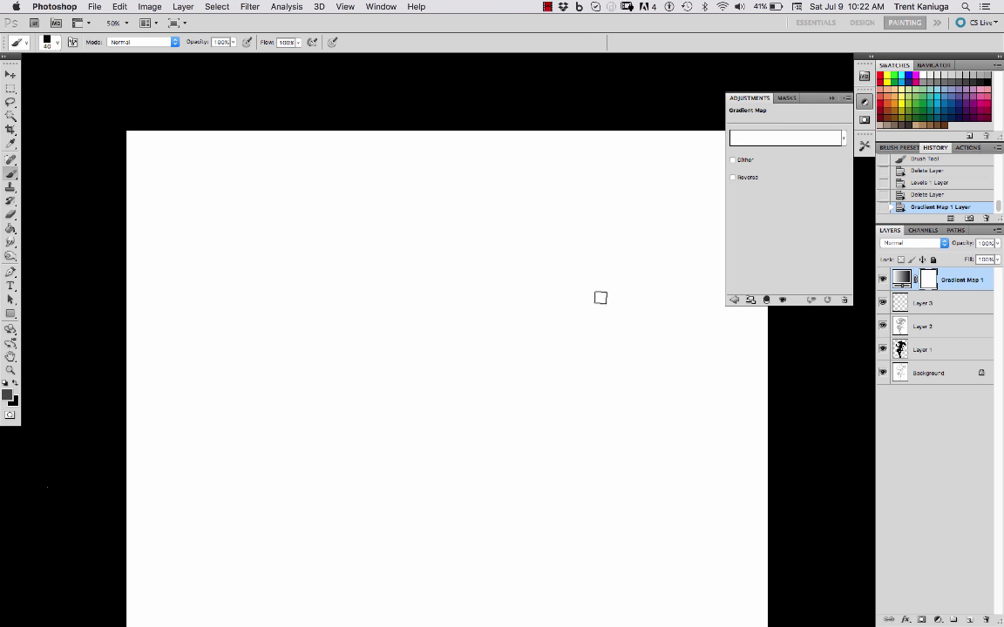
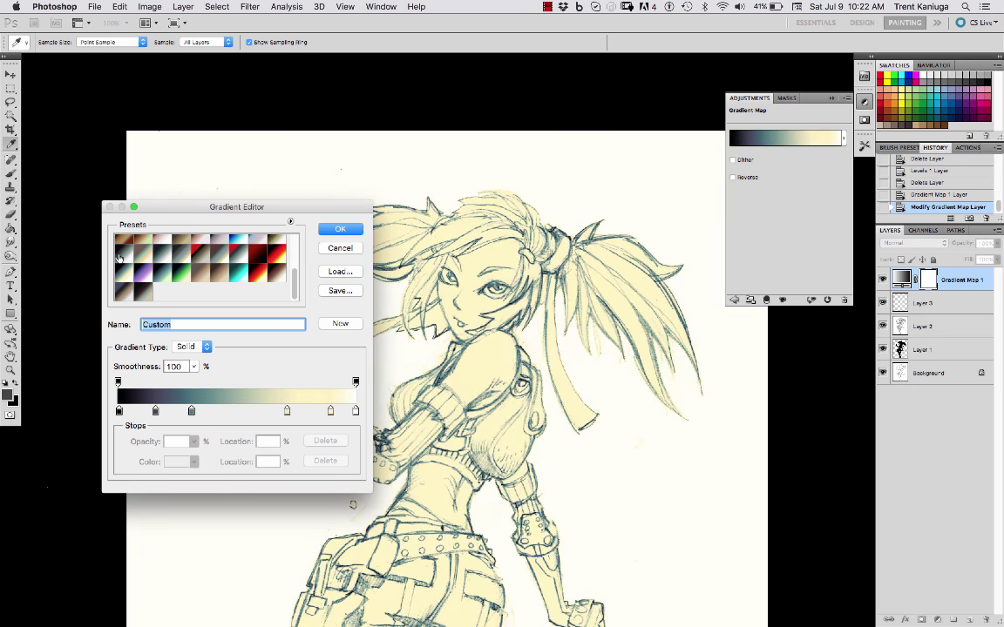
left_click(142, 254)
left_click(142, 256)
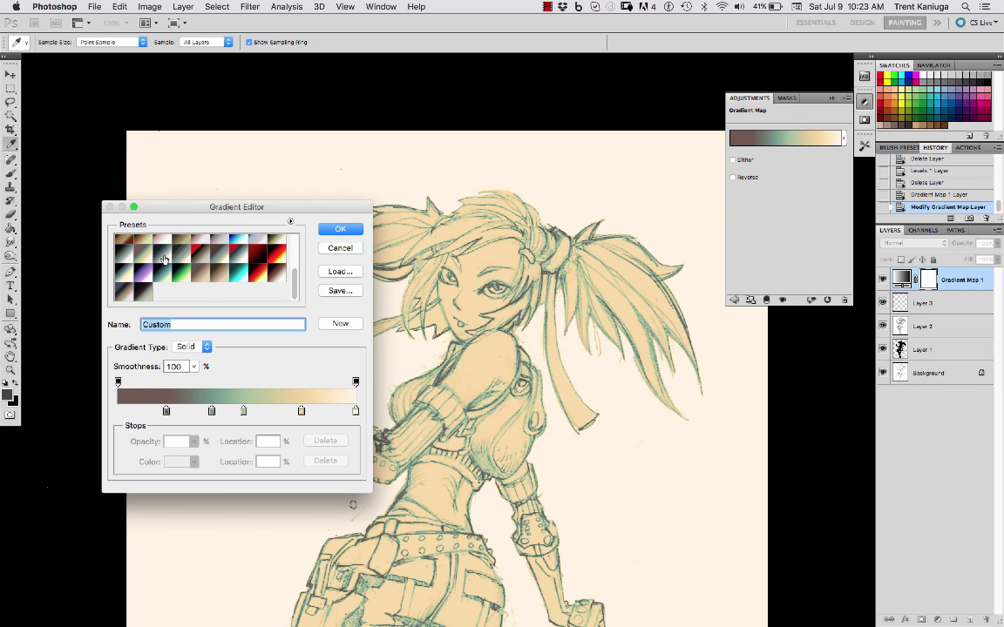
left_click(163, 256)
left_click(206, 255)
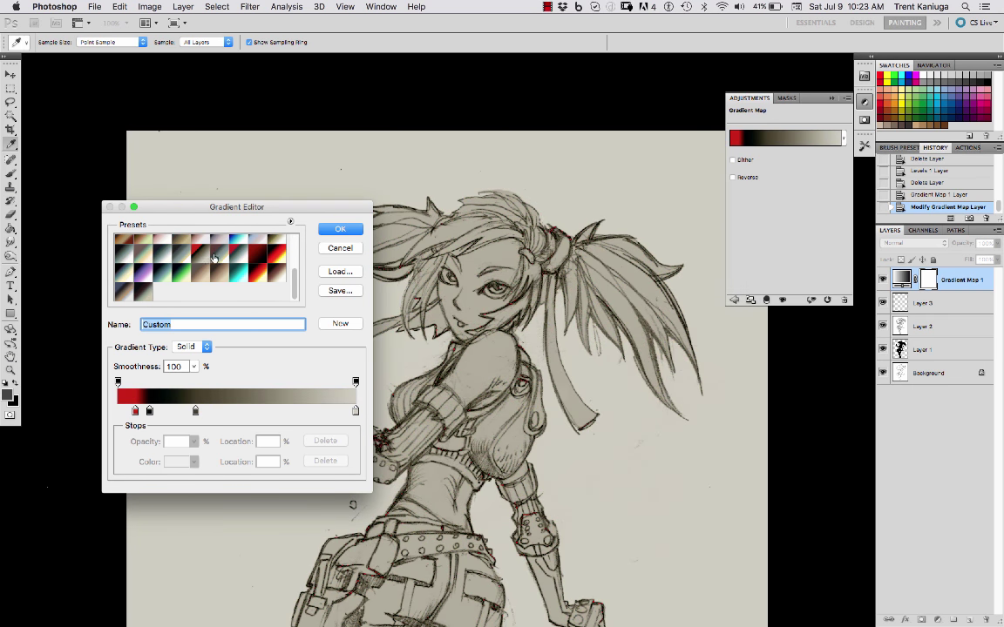
left_click(219, 258)
left_click(239, 258)
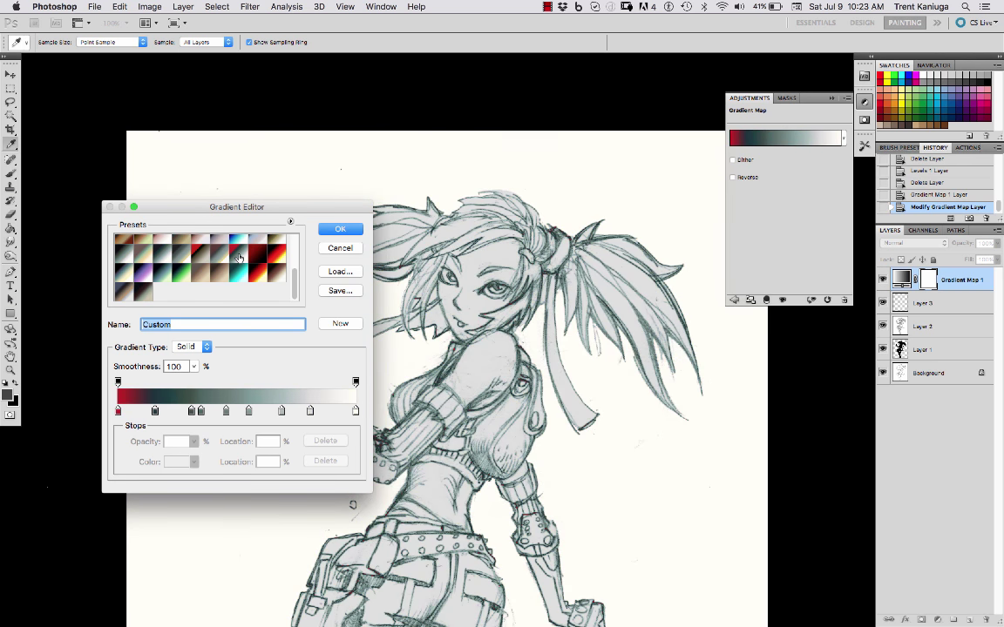
left_click(219, 263)
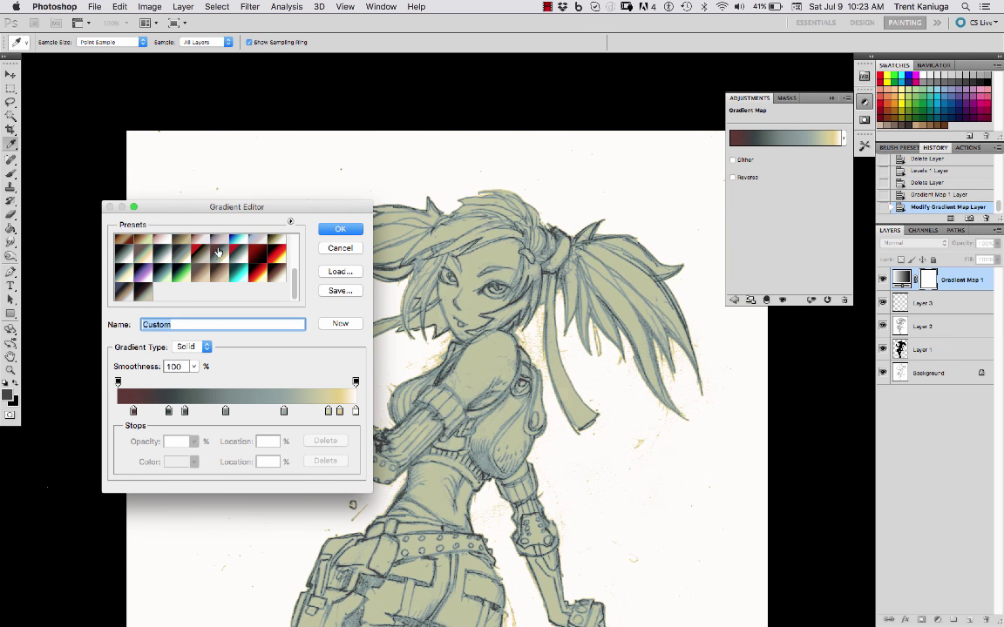
left_click(337, 231)
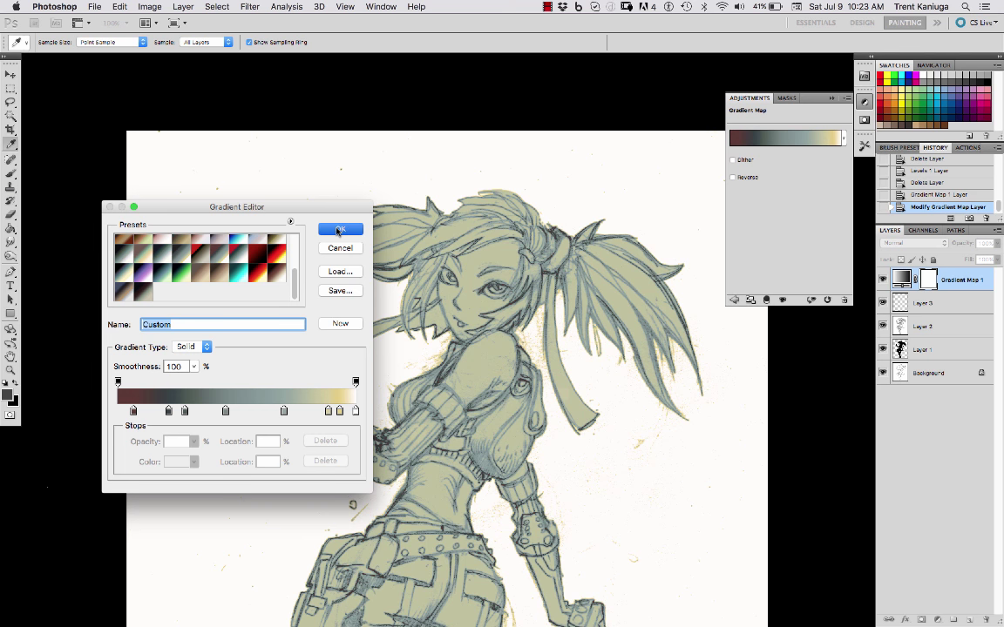
left_click(338, 231)
key("b")
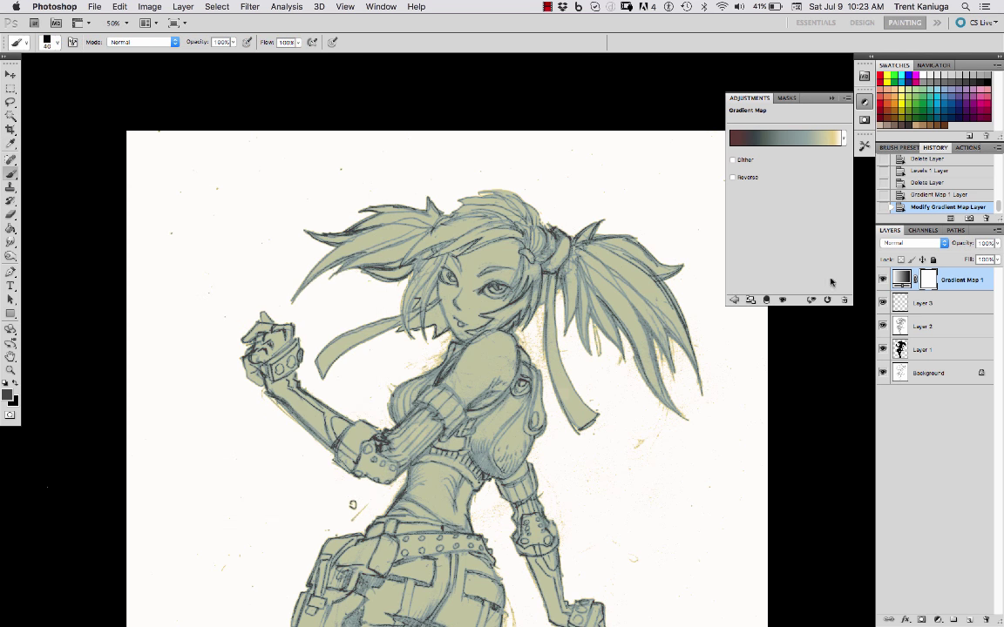
Set the Gradient Map 1 layer's opacity to 92%.
left_click(930, 280)
left_click_drag(998, 247, 970, 259)
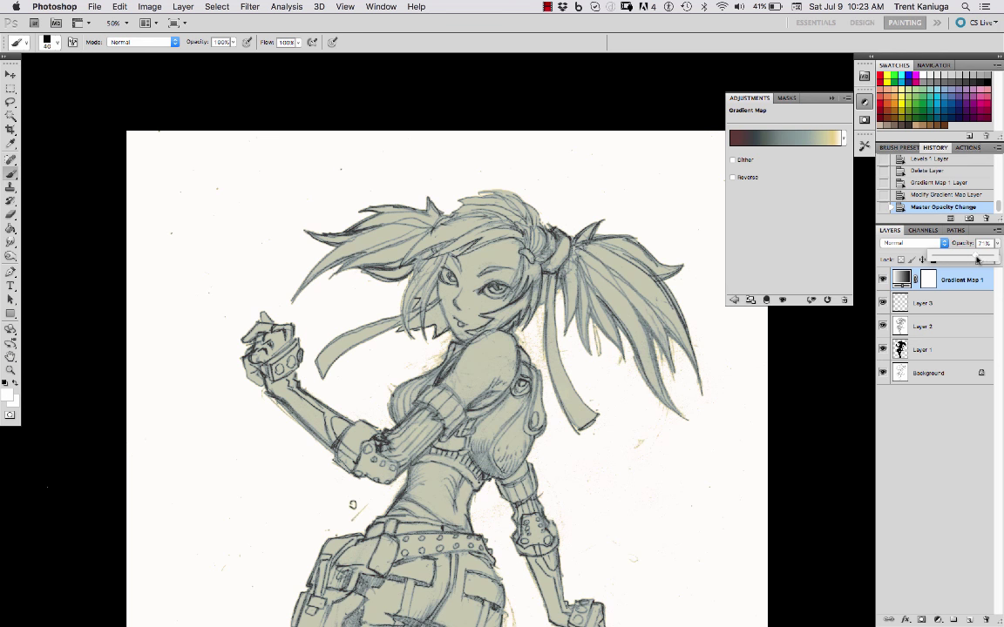
left_click_drag(977, 259, 990, 259)
Try the Multiply and Overlay blending modes on the Gradient Map 1 layer, and return it to Normal.
left_click(910, 243)
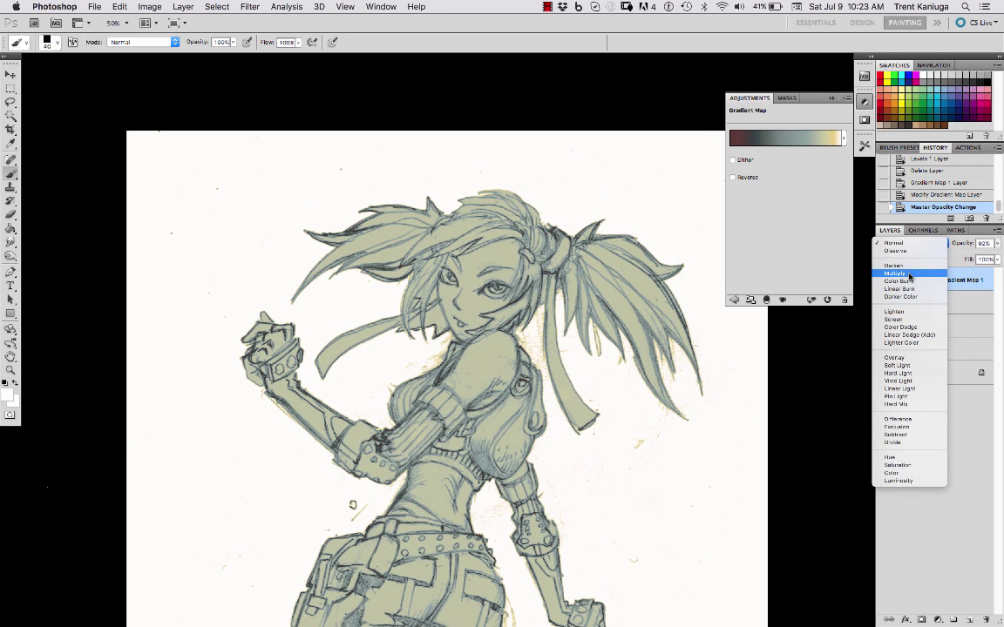
left_click(909, 277)
left_click(911, 245)
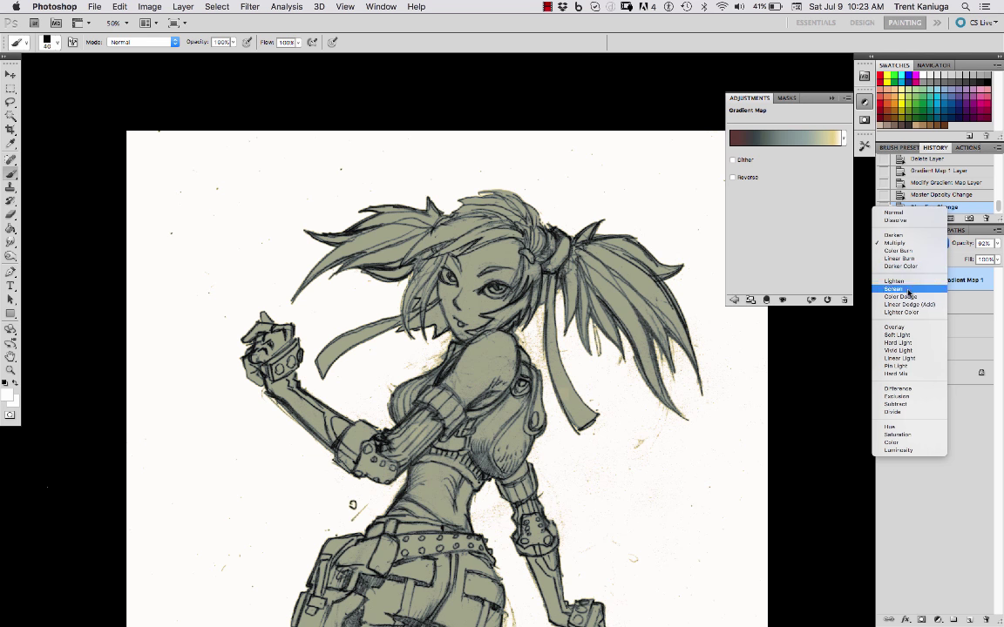
left_click(912, 327)
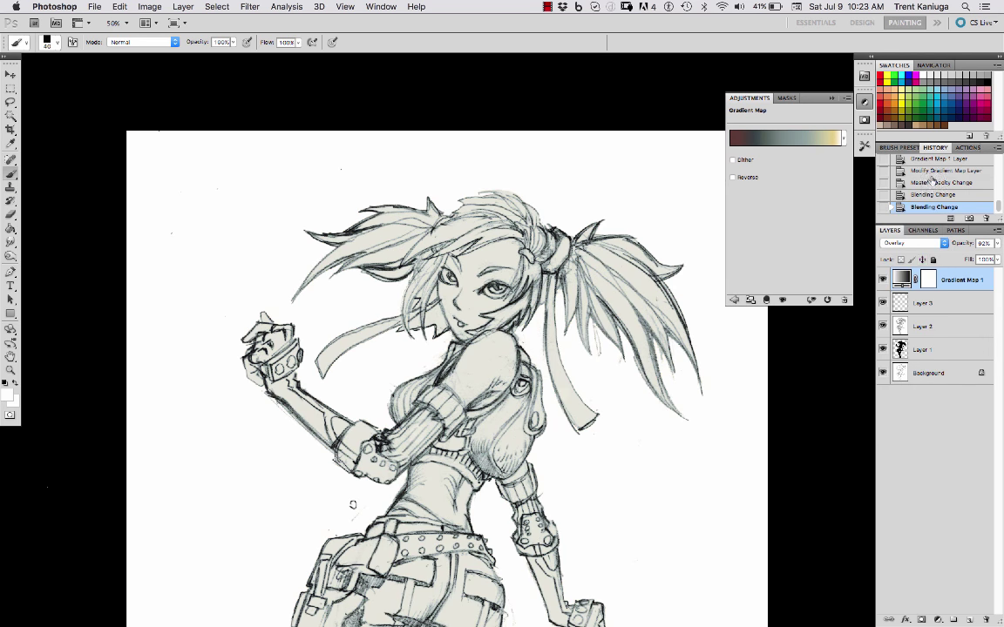
left_click(905, 247)
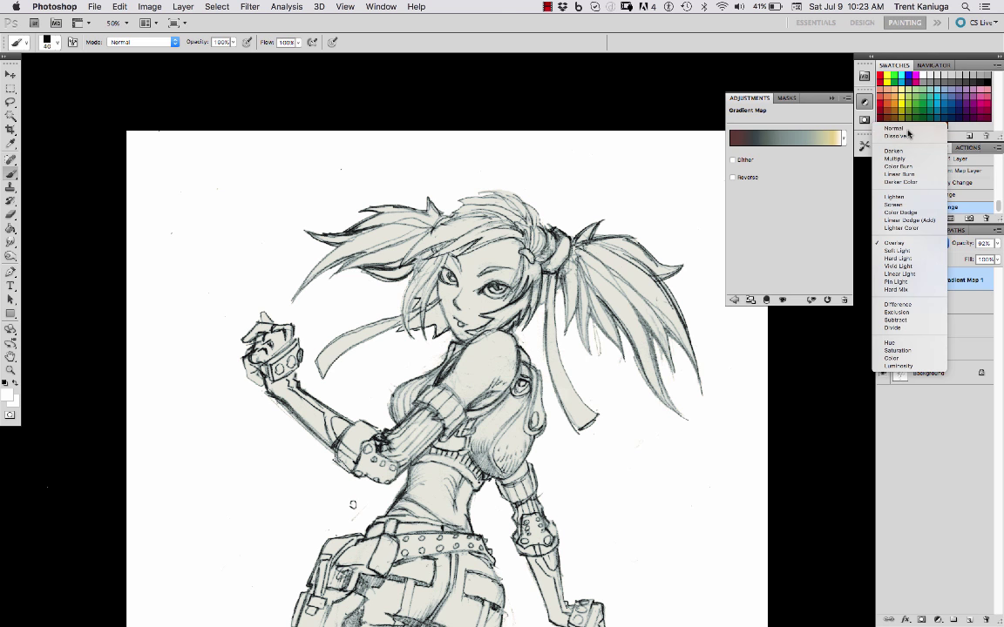
left_click(906, 131)
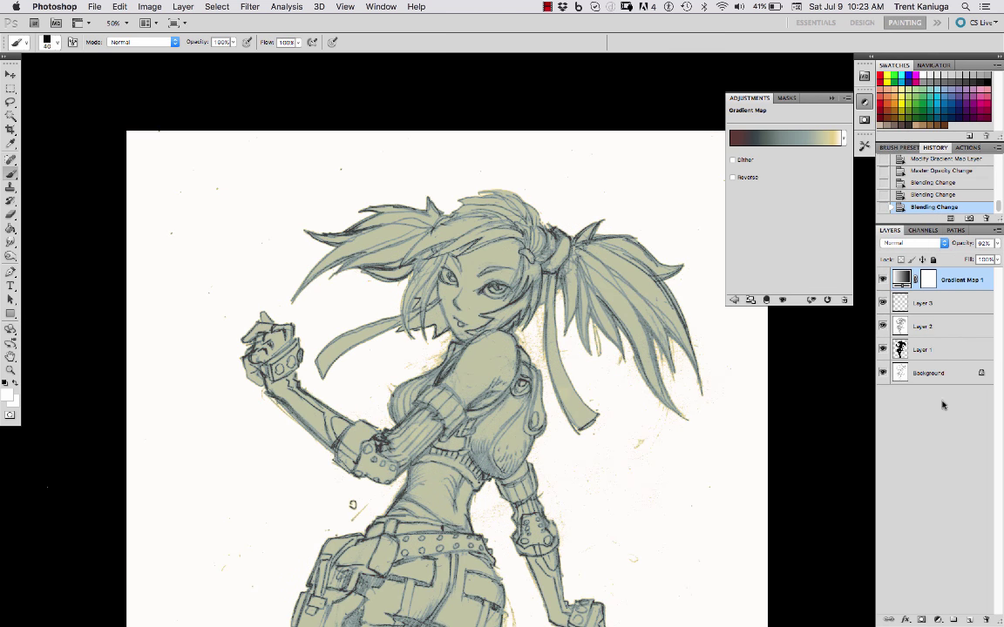
Add a second Gradient Map adjustment layer above Gradient Map 1 using the preset that runs from dark maroon through red to peach.
left_click(938, 619)
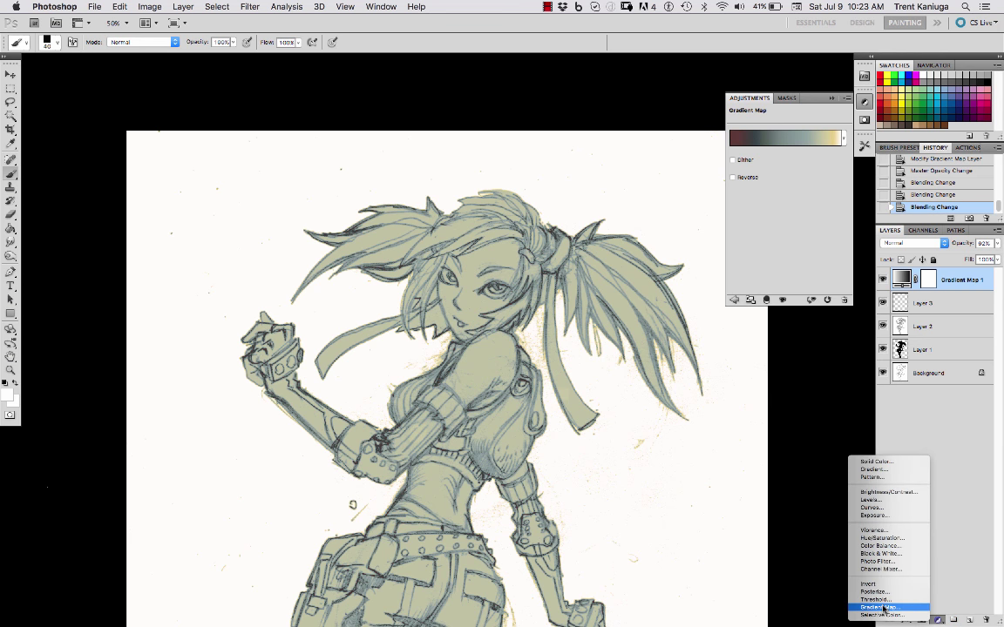
left_click(883, 609)
left_click(772, 140)
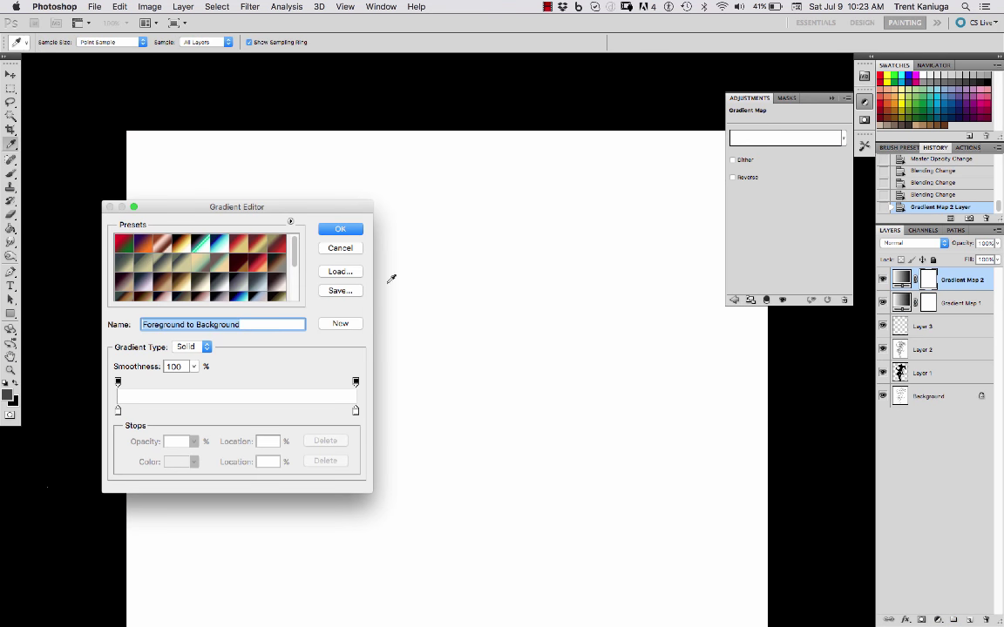
left_click(279, 247)
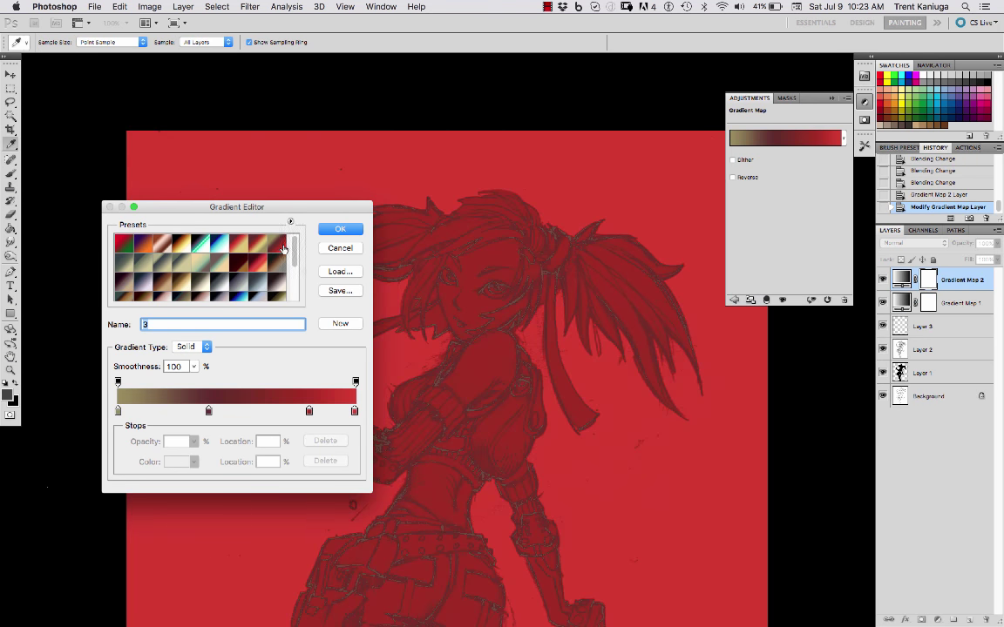
left_click(262, 265)
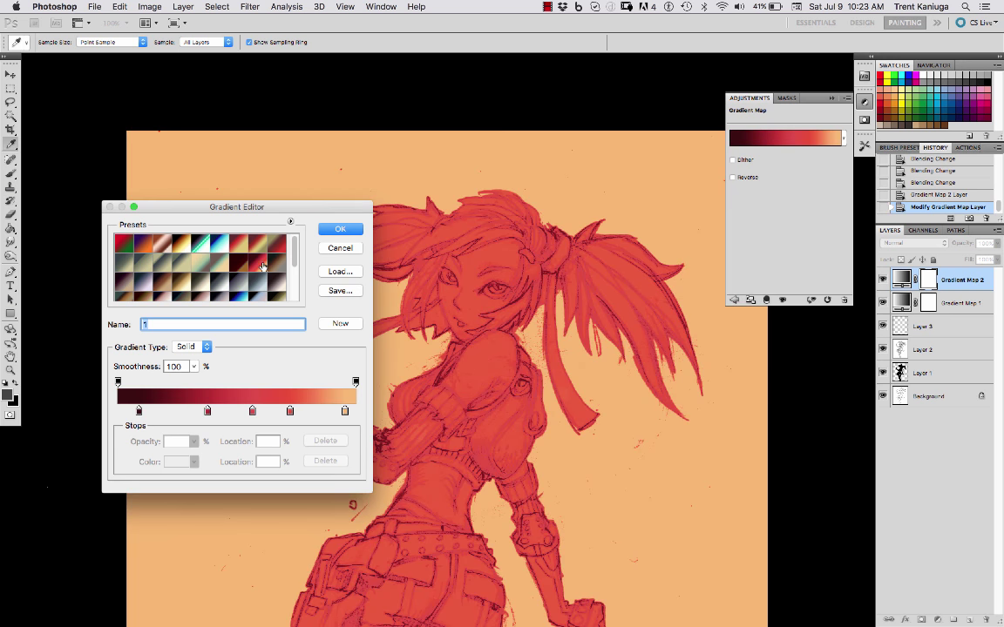
left_click(339, 230)
Set the Gradient Map 2 layer to Overlay blending at 64% opacity.
left_click(910, 243)
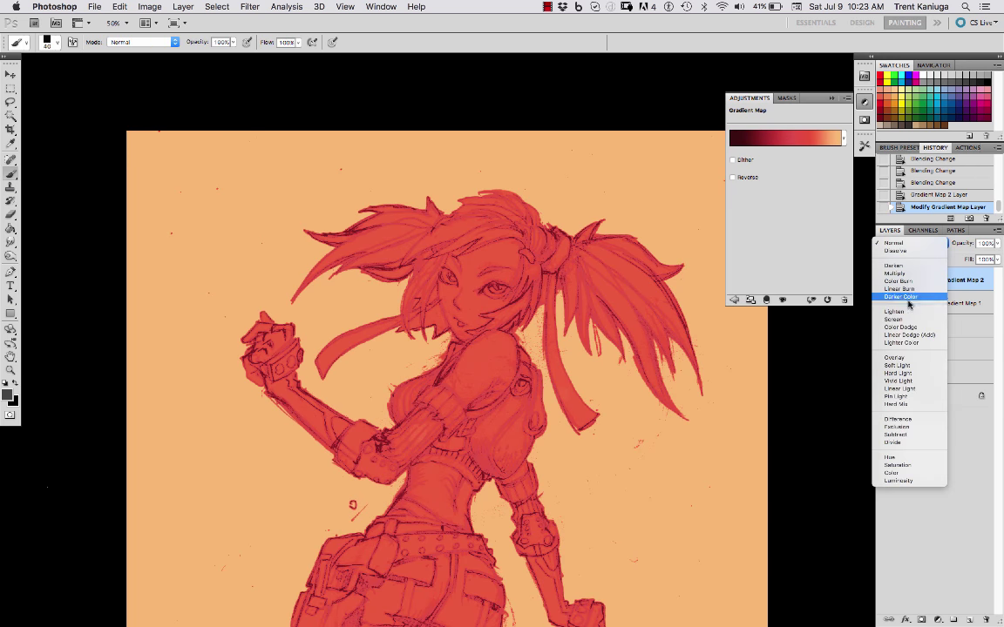
left_click(913, 358)
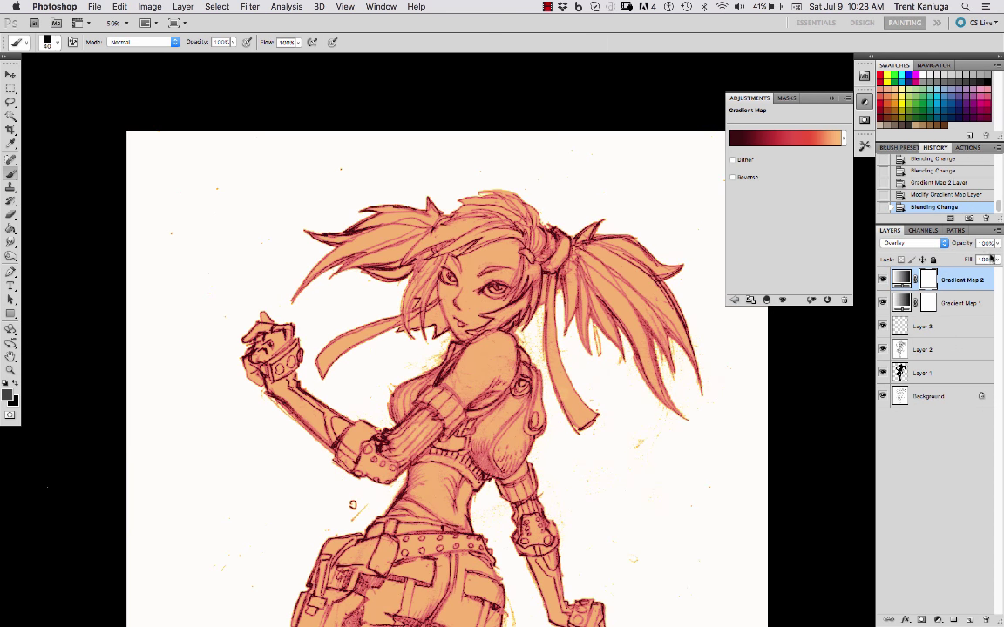
left_click_drag(996, 243, 950, 267)
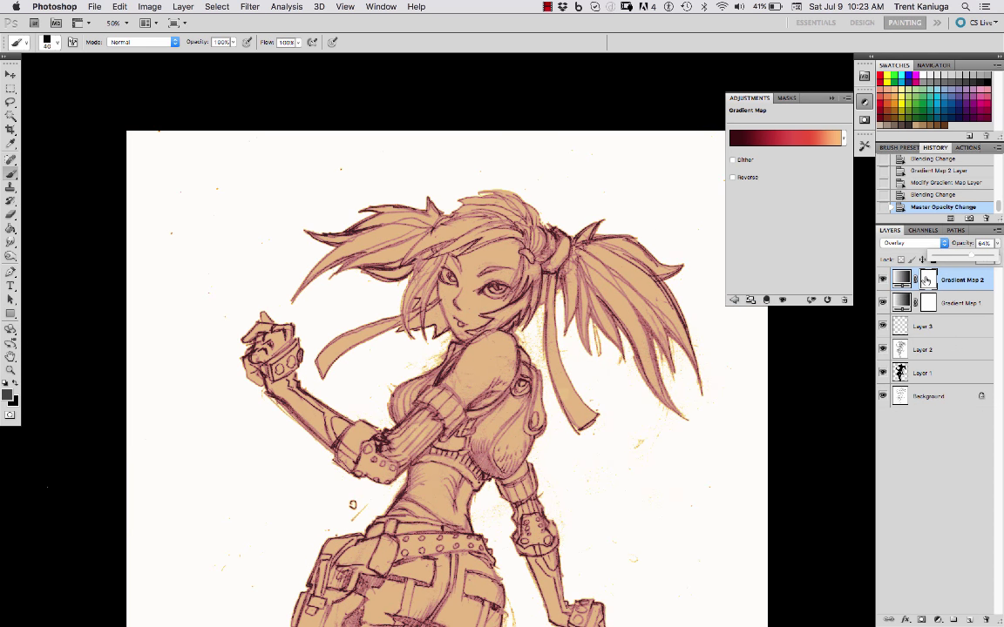
Target the Gradient Map 2 layer's mask and set up the Eraser with a round brush at size 1400.
left_click(926, 281)
left_click(10, 215)
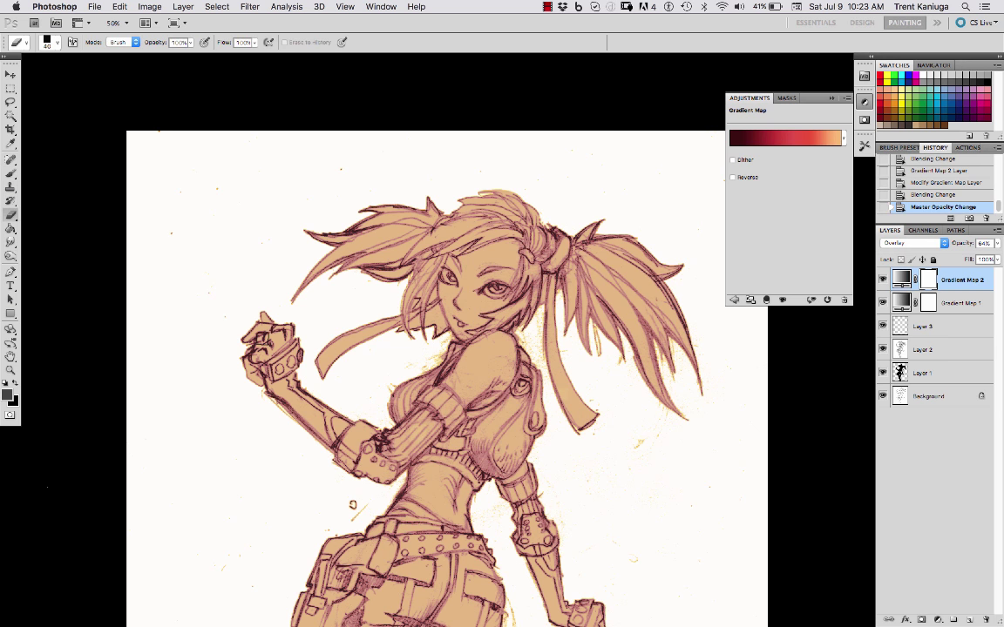
right_click(524, 344)
left_click(572, 426)
left_click(825, 425)
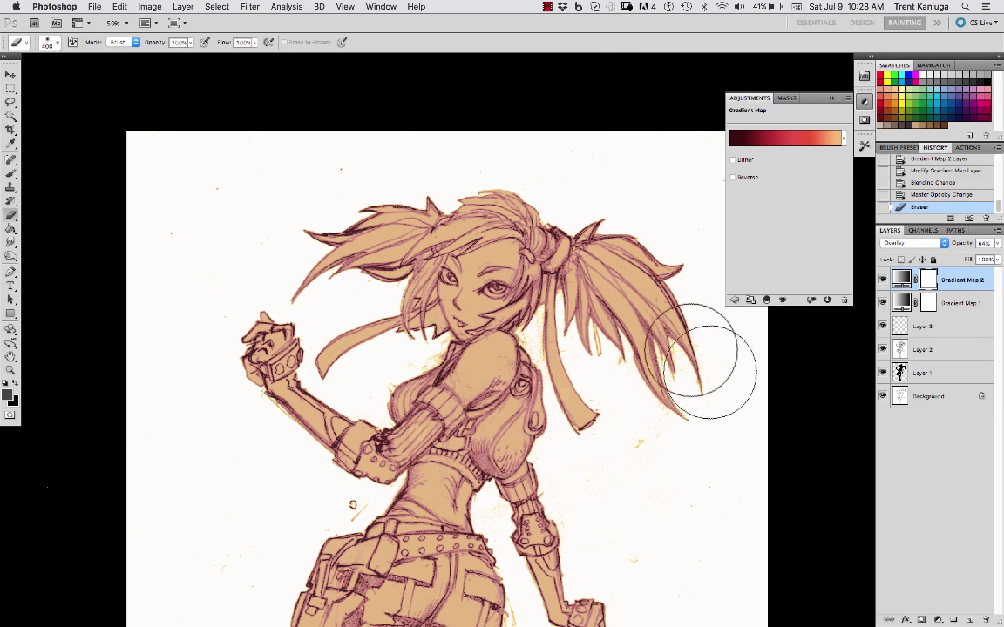
key("bracketright")
key("bracketright")
key("bracketright")
key("bracketright")
key("bracketright")
key("bracketright")
key("bracketright")
key("bracketright")
key("bracketright")
key("bracketright")
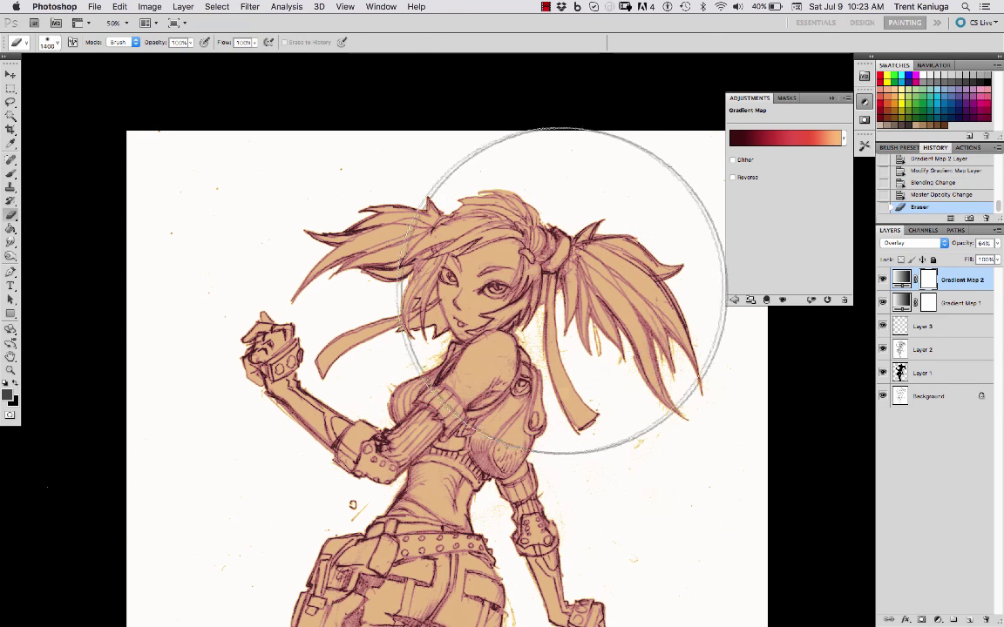
Try an eraser stroke over the figure's head and torso on the Gradient Map 2 mask, and undo it.
mouse_move(540, 277)
left_mouse_down()
mouse_move(470, 331)
mouse_move(458, 305)
mouse_move(497, 412)
mouse_move(487, 287)
mouse_move(635, 317)
mouse_move(622, 403)
mouse_move(473, 322)
mouse_move(550, 400)
left_mouse_up()
key("ctrl+z")
key("ctrl+minus")
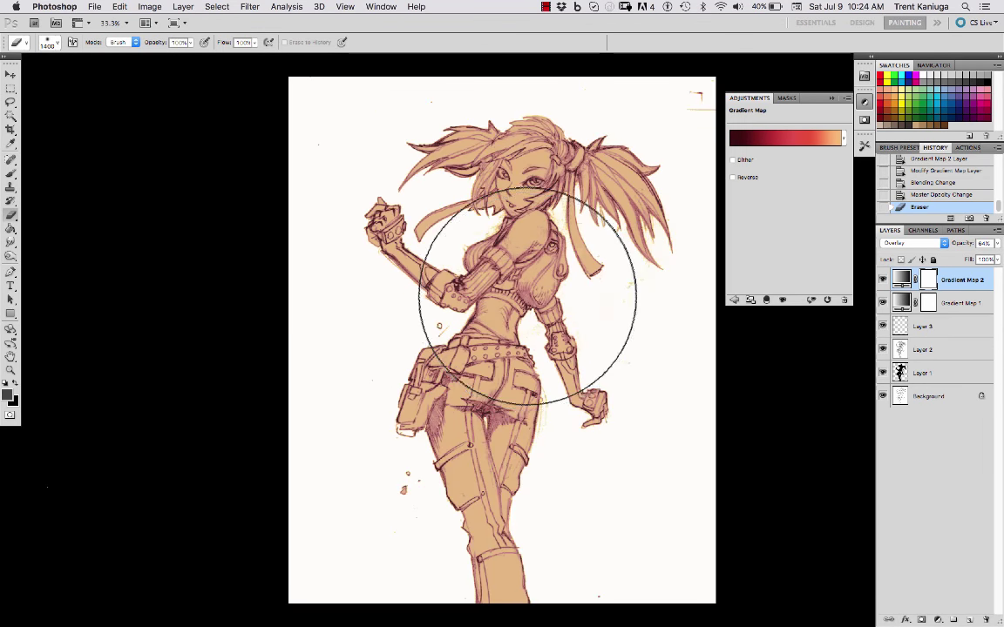
Erase the Gradient Map 2 mask softly from the figure's head down to the hips with the Eraser at size 1100.
mouse_move(528, 296)
left_mouse_down()
mouse_move(549, 146)
mouse_move(359, 515)
mouse_move(537, 190)
mouse_move(503, 148)
left_mouse_up()
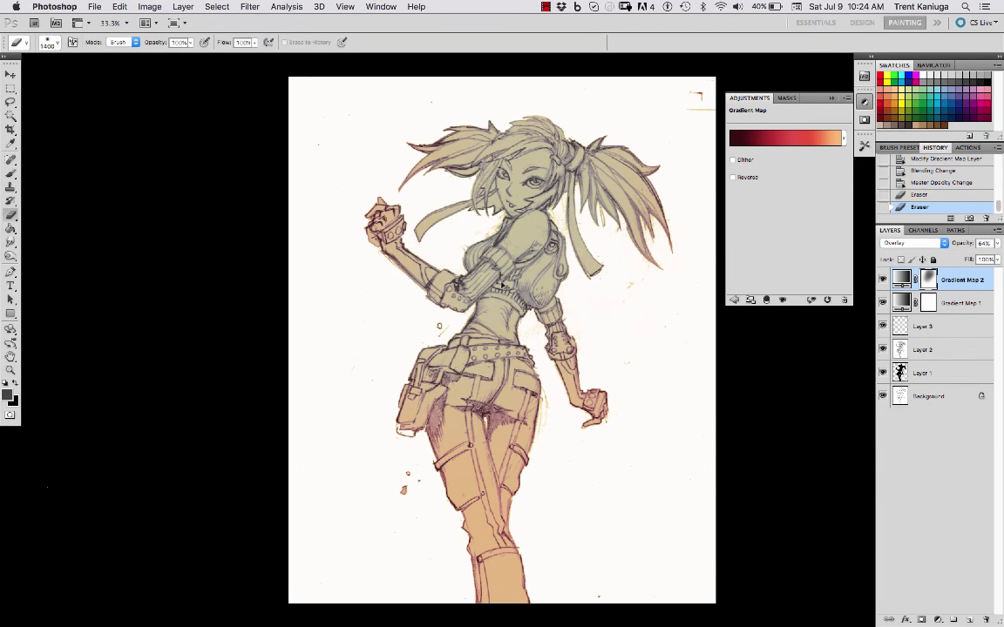
key("ctrl+z")
key("bracketleft")
key("bracketleft")
key("bracketleft")
mouse_move(531, 183)
left_mouse_down()
mouse_move(393, 582)
mouse_move(560, 63)
mouse_move(533, 56)
mouse_move(595, 196)
mouse_move(605, 112)
mouse_move(504, 134)
mouse_move(425, 404)
mouse_move(483, 440)
mouse_move(415, 426)
mouse_move(475, 418)
left_mouse_up()
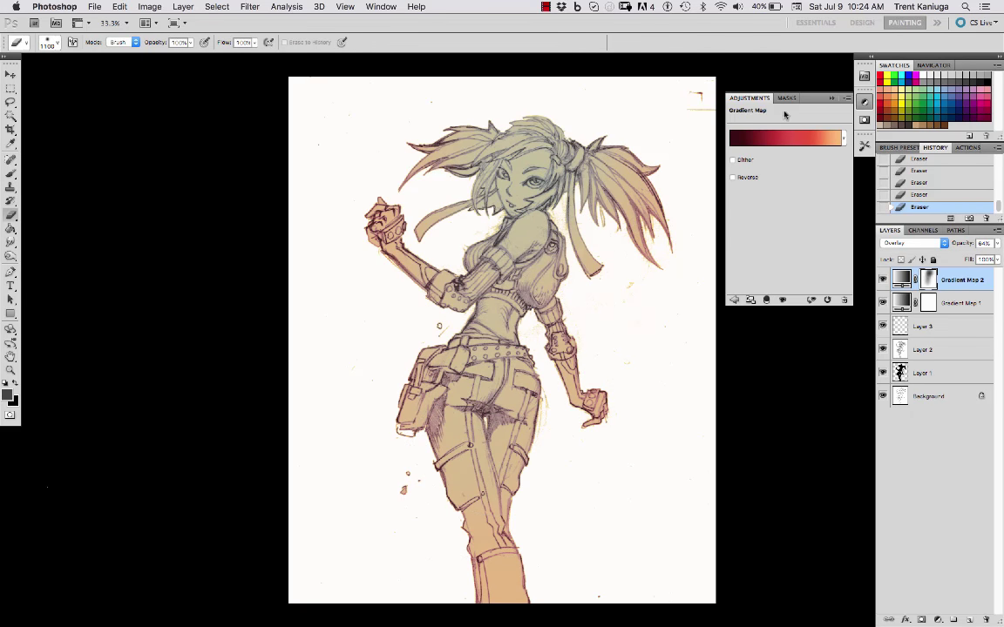
Change the Gradient Map 2 gradient to the preset that runs from navy through cyan to white.
left_click(783, 139)
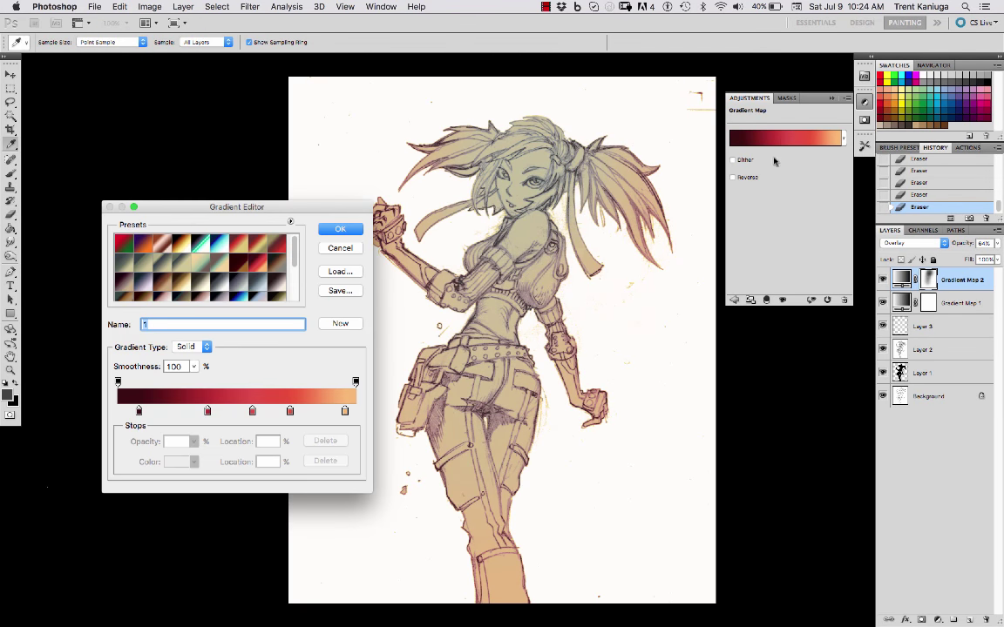
left_click(222, 245)
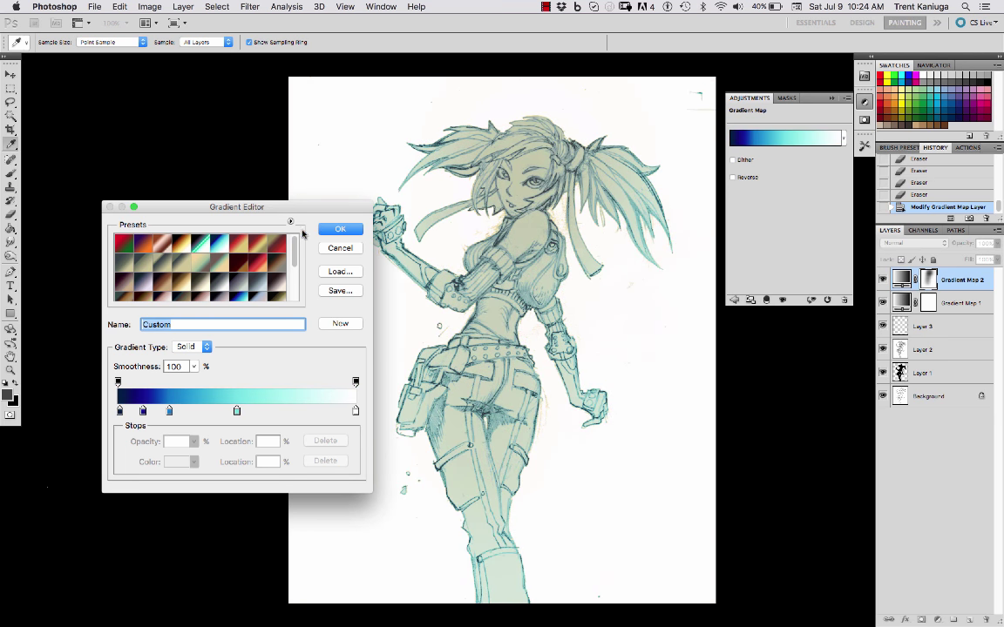
left_click(332, 233)
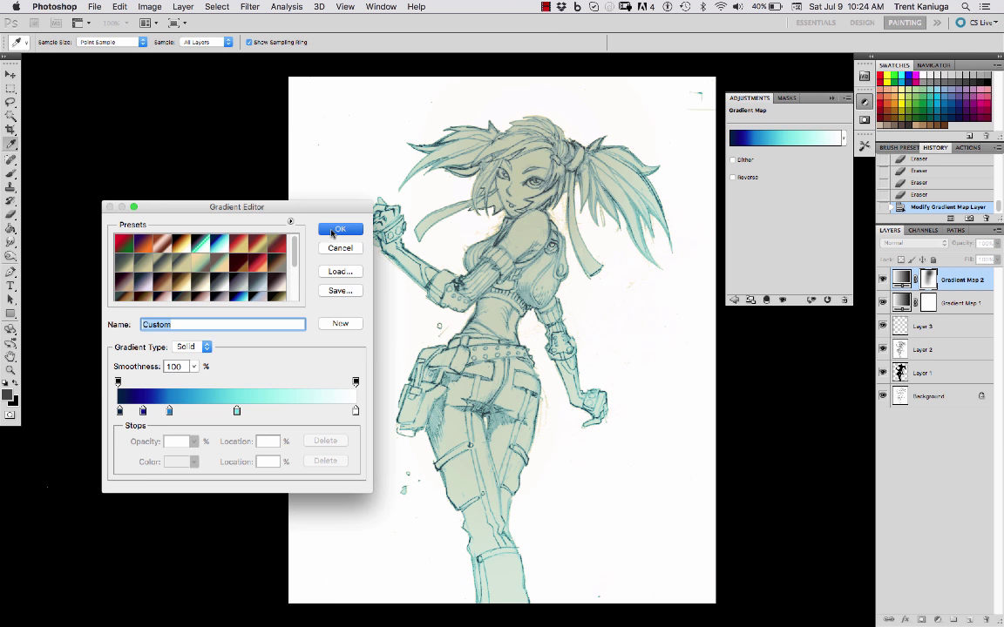
key("b")
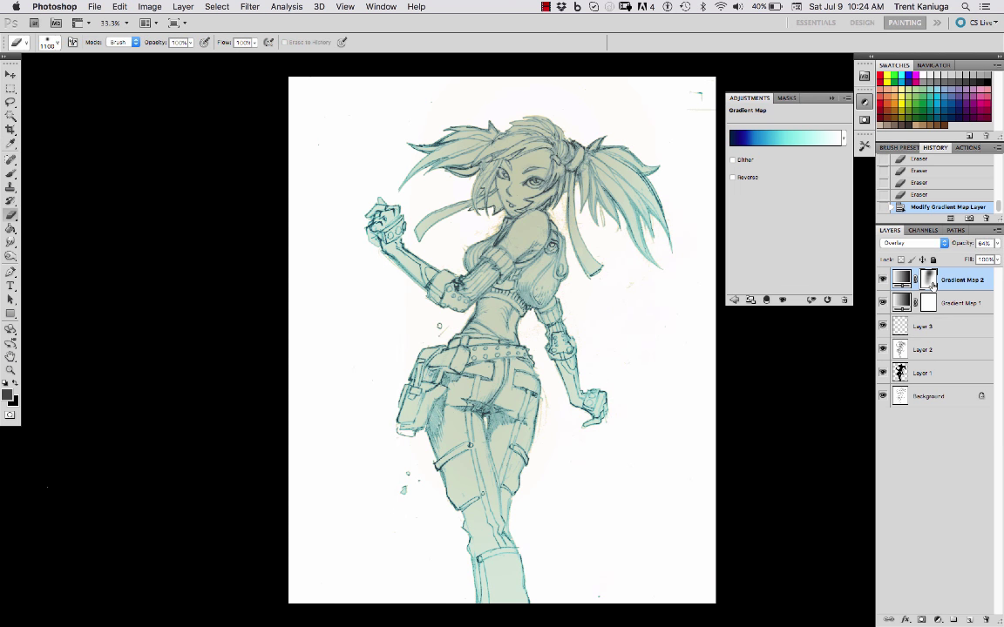
Reduce the Eraser size to 300 and compare the drawing with the Gradient Map 2 layer hidden and shown.
left_click(882, 279)
left_click(882, 280)
key("bracketleft")
key("bracketleft")
key("bracketleft")
key("bracketleft")
key("bracketleft")
key("bracketleft")
key("bracketleft")
key("bracketleft")
left_click(883, 280)
left_click(884, 280)
left_click(884, 279)
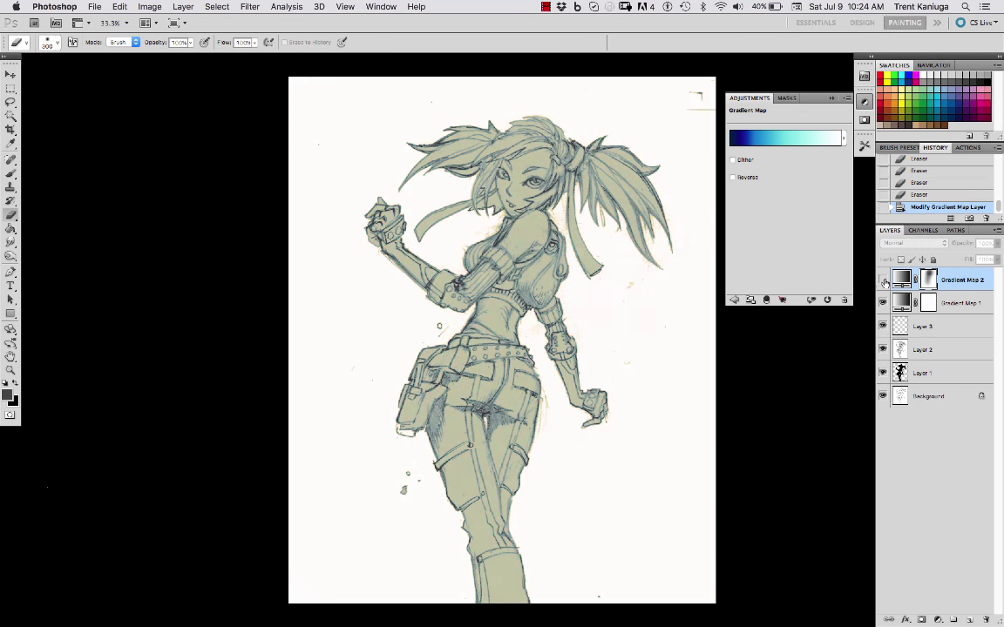
left_click(883, 280)
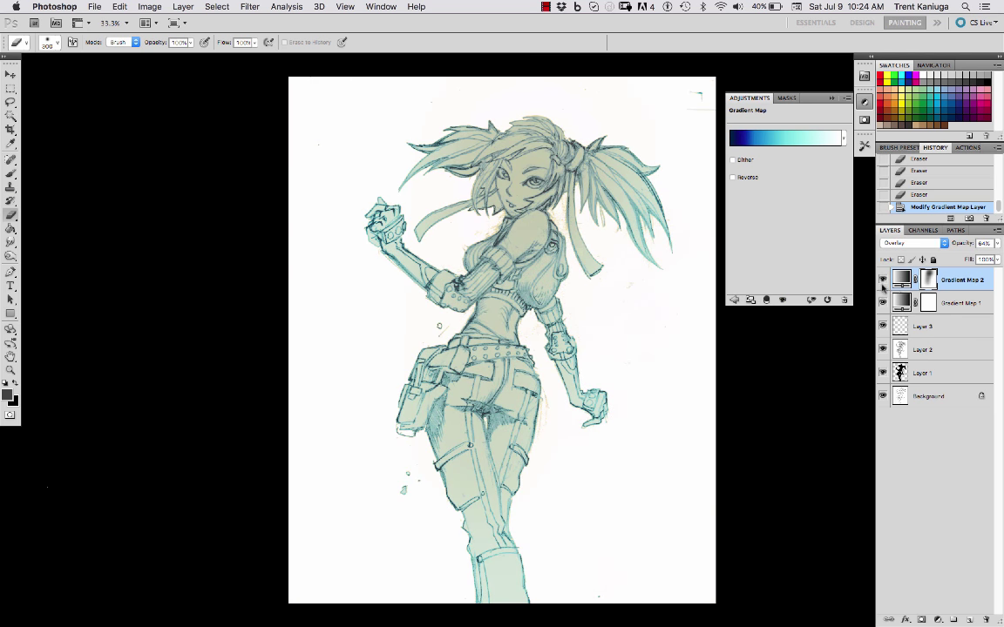
Try Multiply blending on the Gradient Map 2 layer and toggle the layer's visibility to judge the effect.
left_click(904, 245)
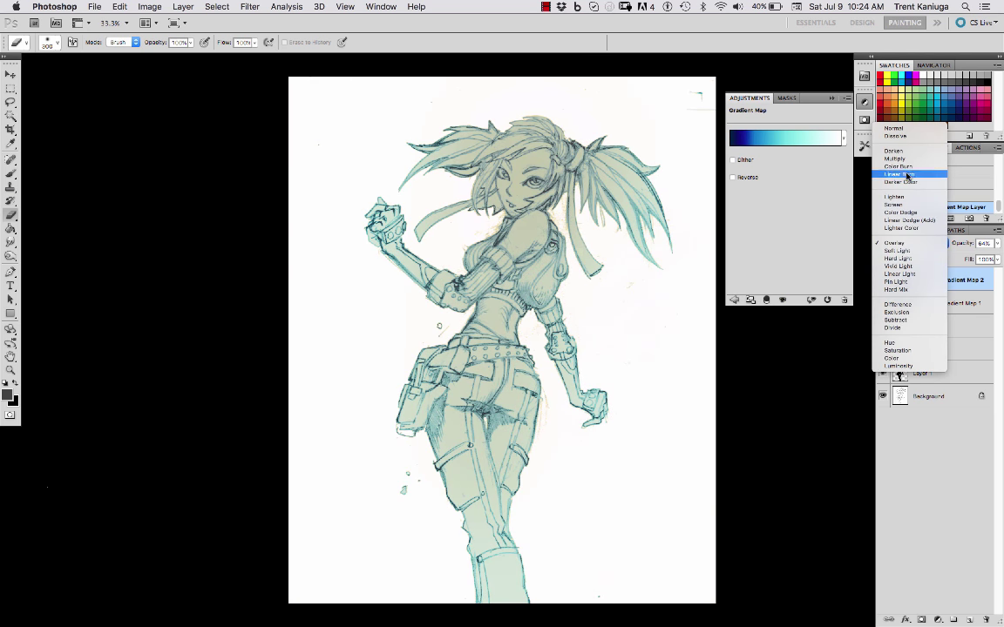
left_click(901, 160)
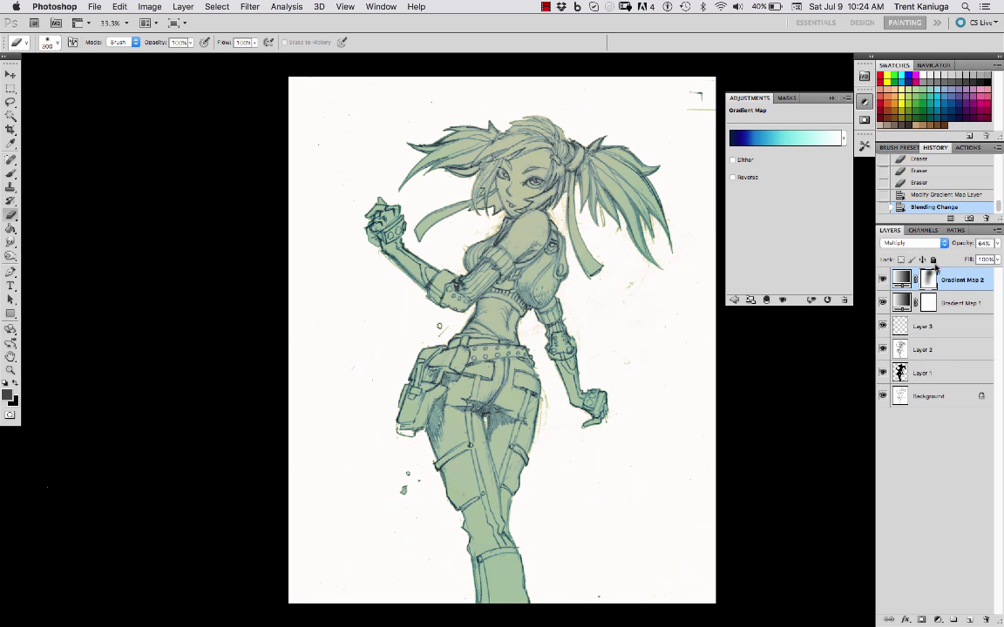
left_click(883, 280)
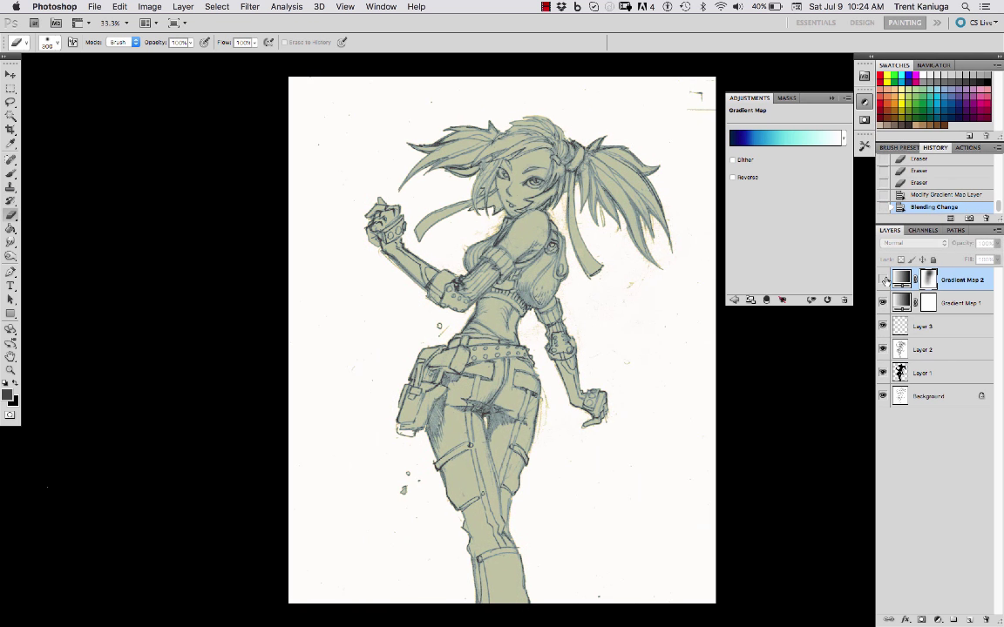
left_click(883, 280)
left_click(882, 280)
left_click(883, 280)
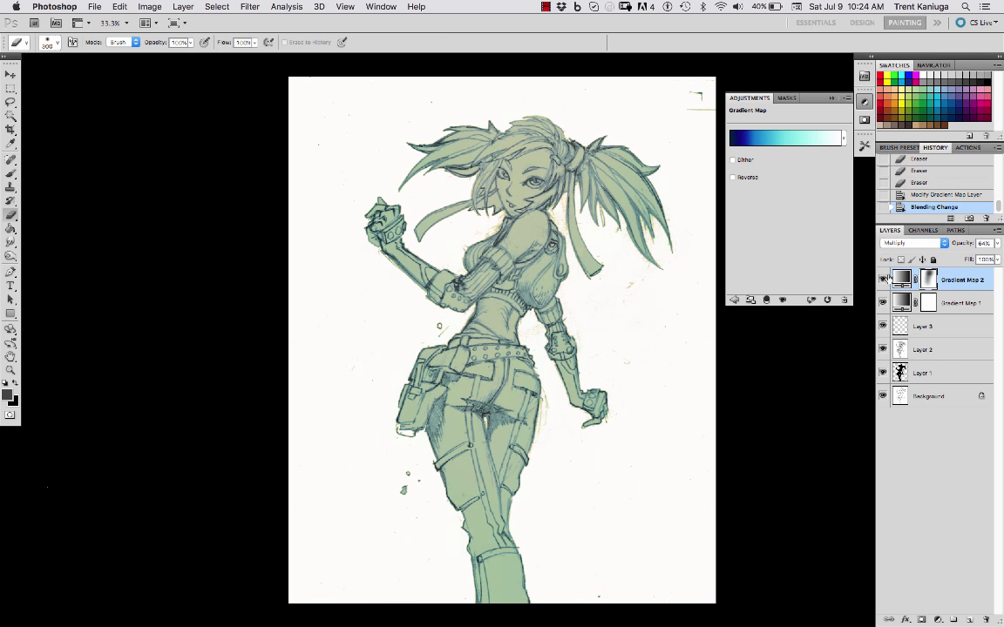
left_click(883, 279)
left_click(884, 279)
left_click(884, 279)
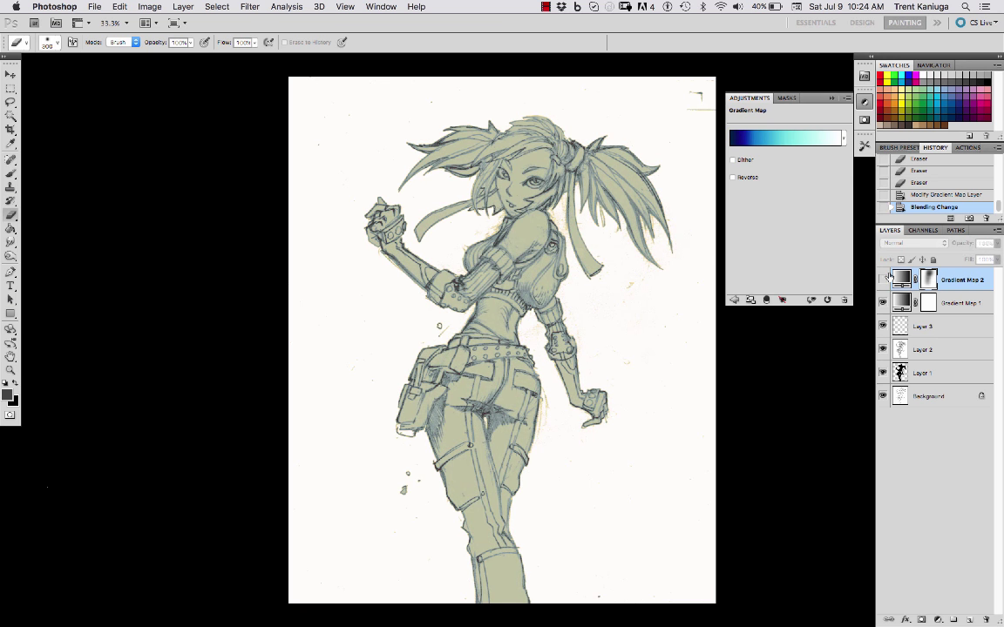
left_click(884, 279)
Set the Gradient Map 2 layer's blending mode to Normal.
left_click(910, 245)
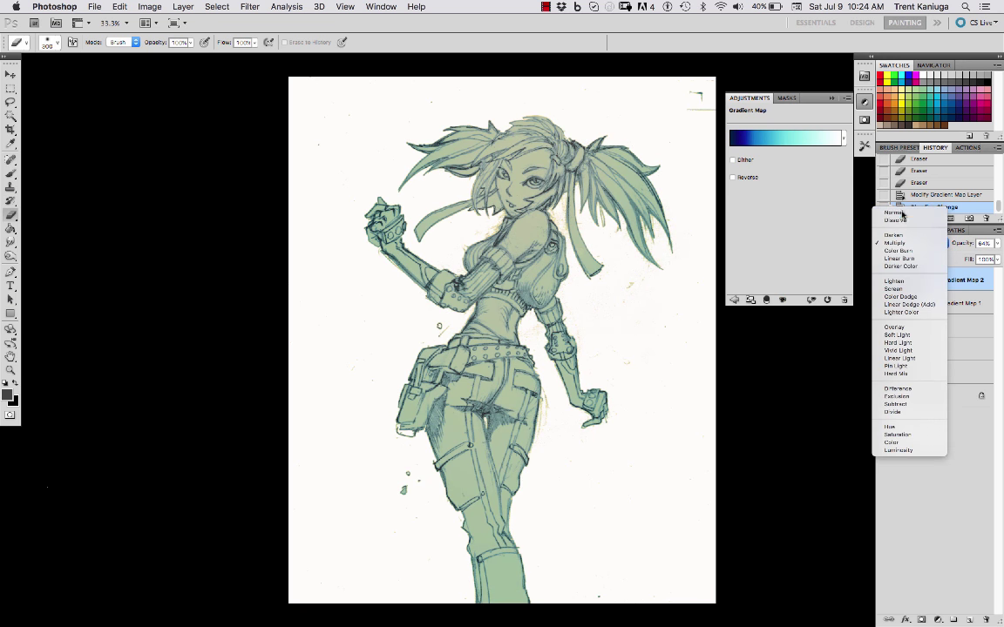
left_click(907, 233)
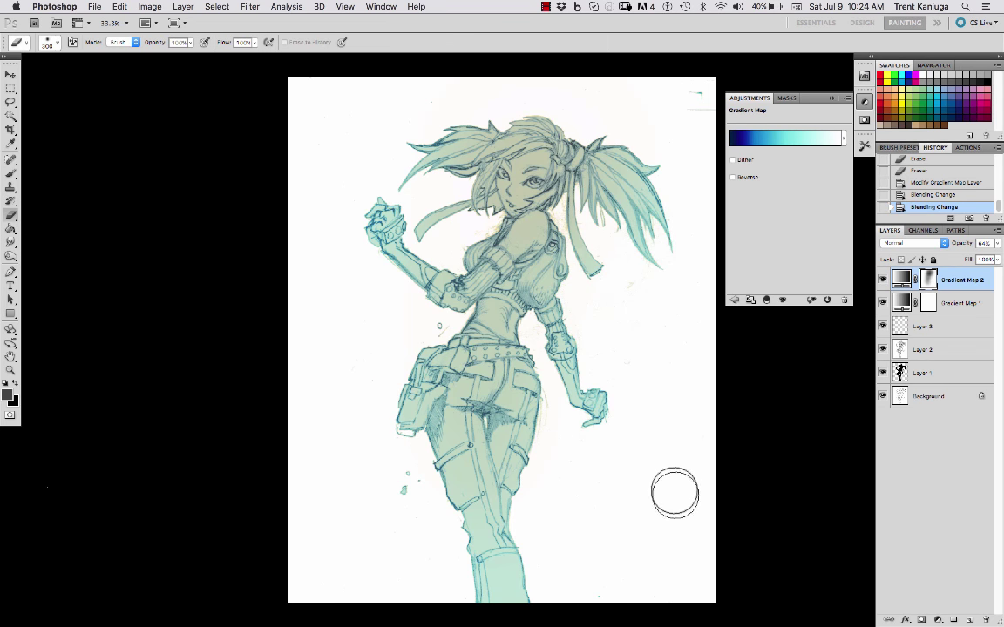
key("super+plus")
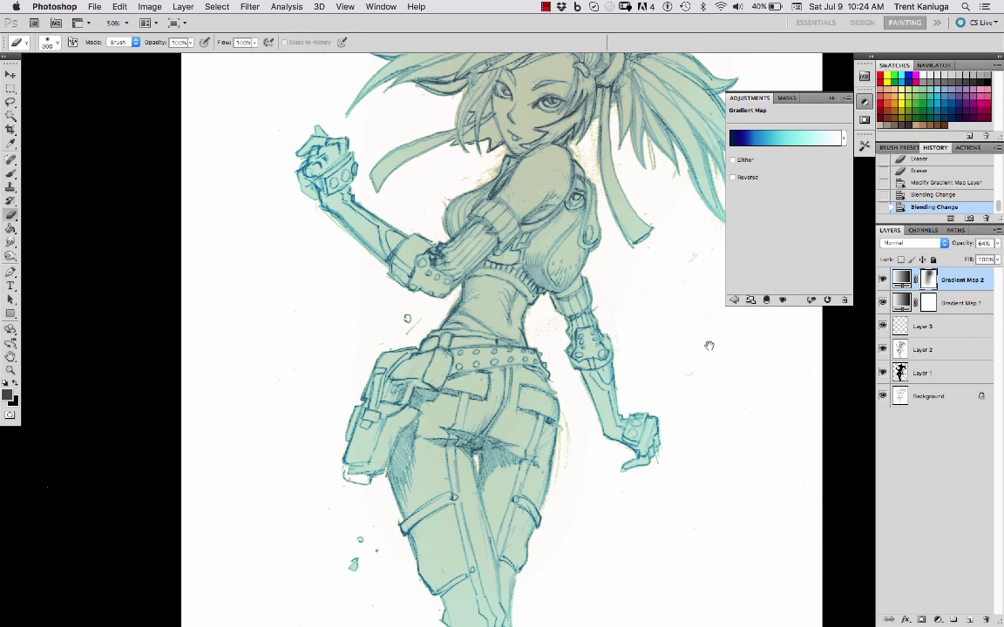
left_click_drag(649, 327, 639, 420)
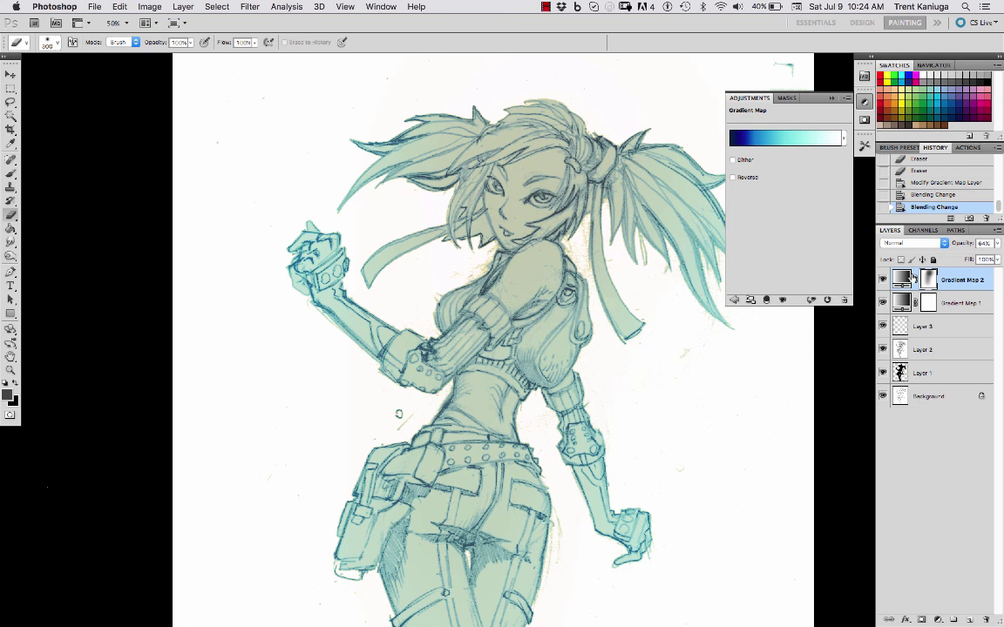
Add a Levels adjustment layer directly above Layer 2, covering the whole canvas.
left_click(904, 303)
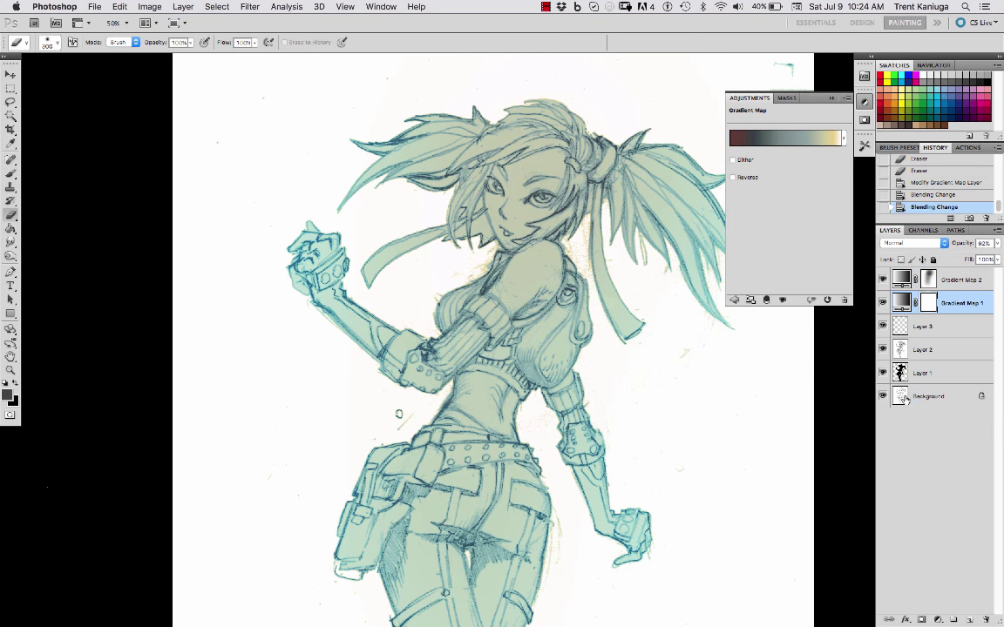
left_click(911, 350)
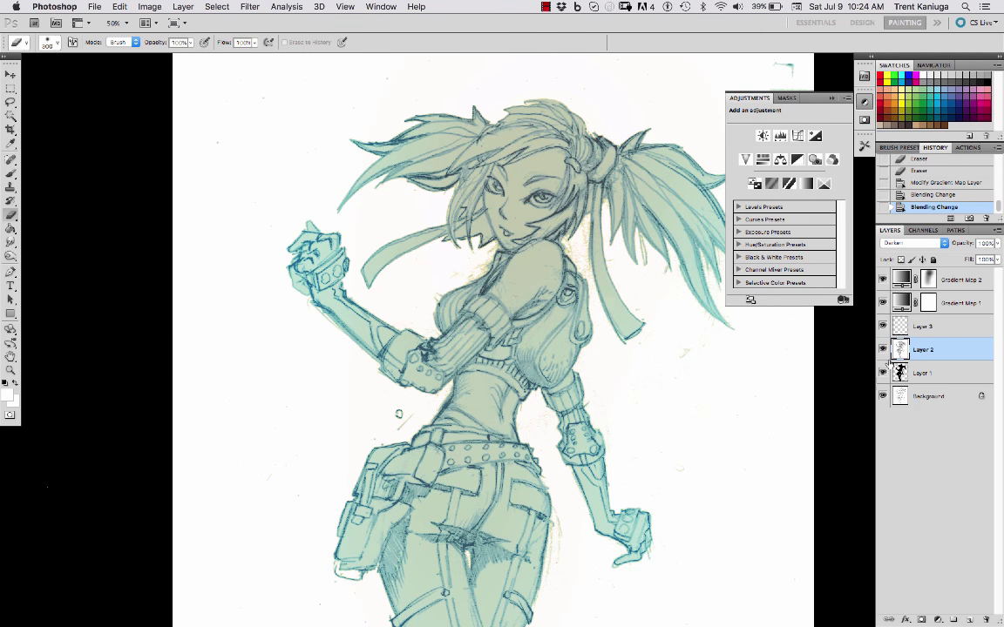
left_click(903, 327)
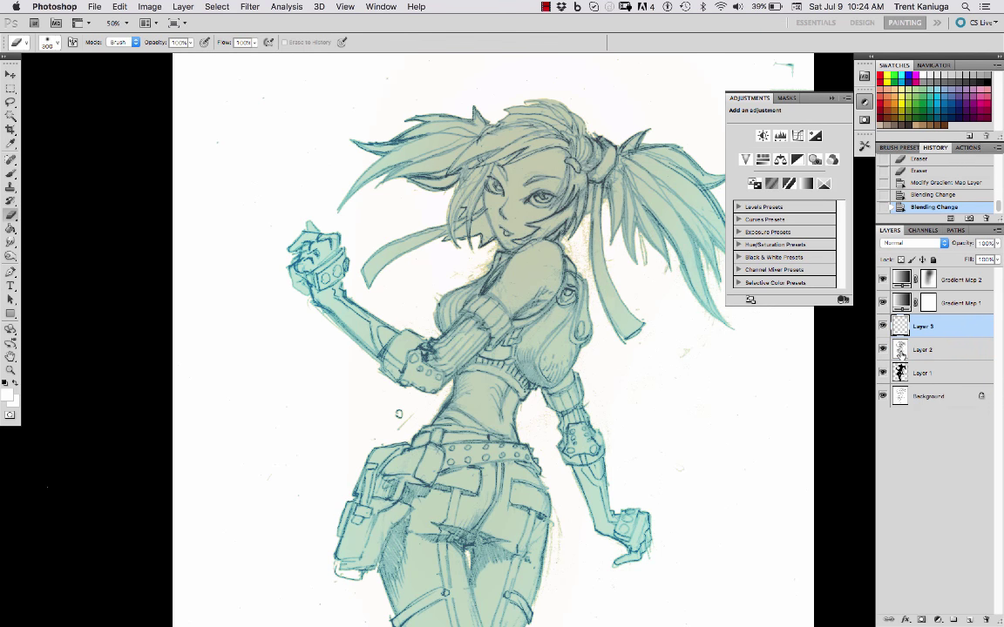
left_click(902, 351)
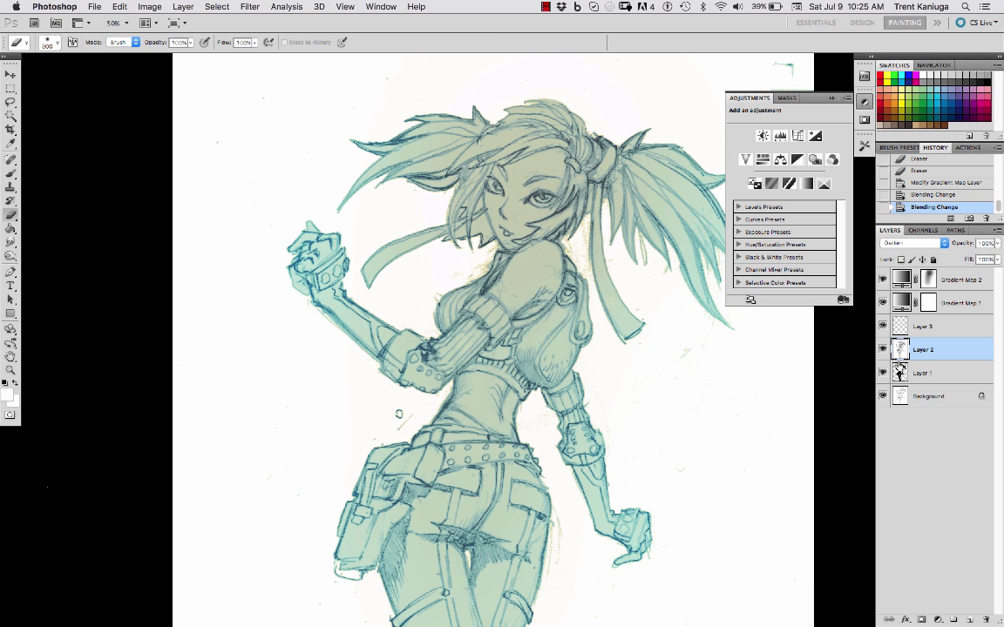
key("super+a")
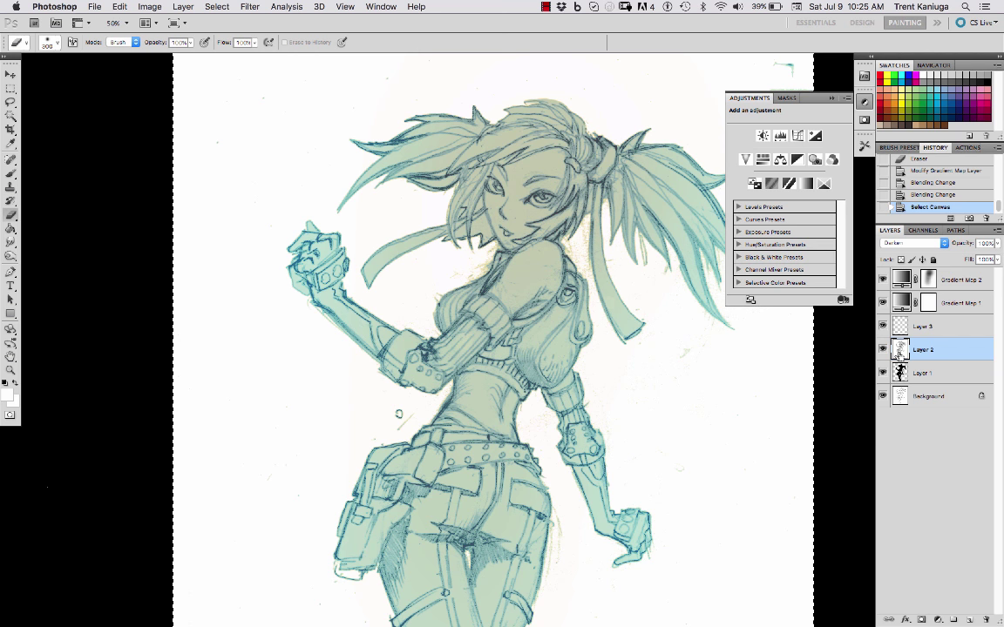
left_click(938, 618)
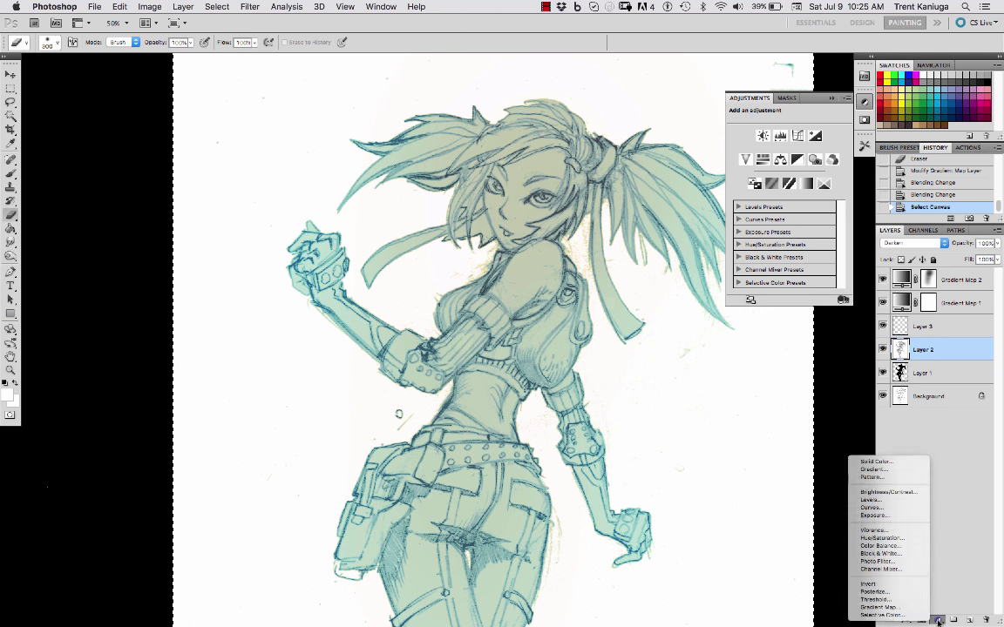
left_click(939, 618)
left_click(939, 619)
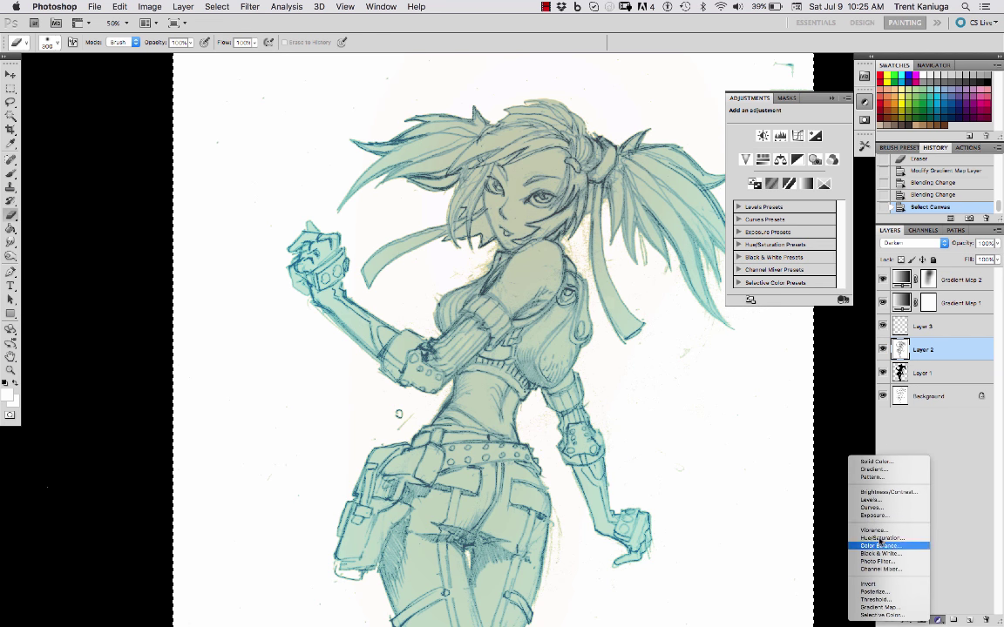
left_click(882, 503)
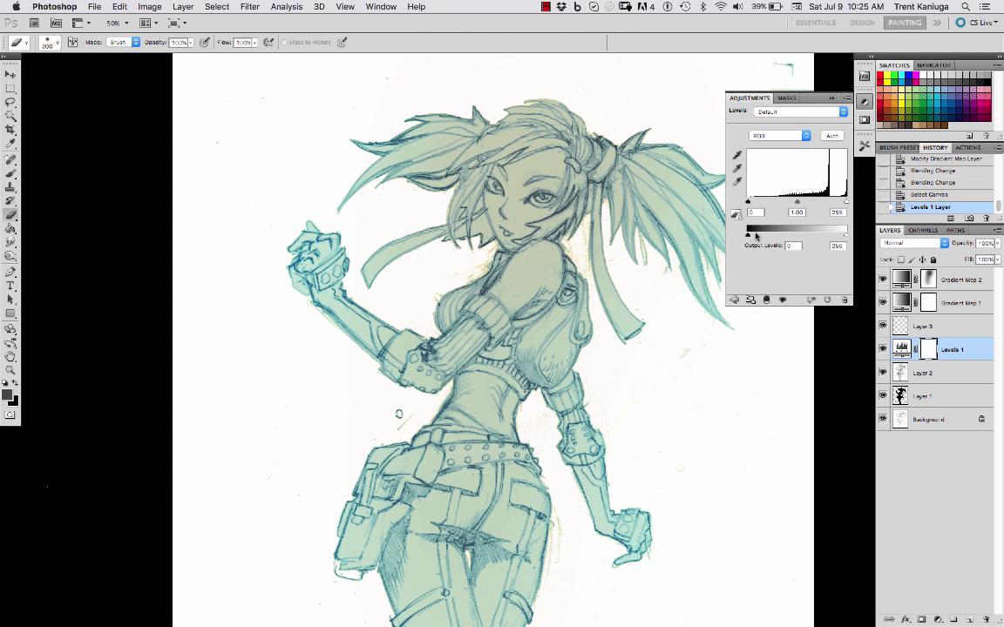
Lower the white output level of the Levels 1 layer slightly to tint the paper, and collapse the adjustment settings.
left_click_drag(749, 236, 747, 236)
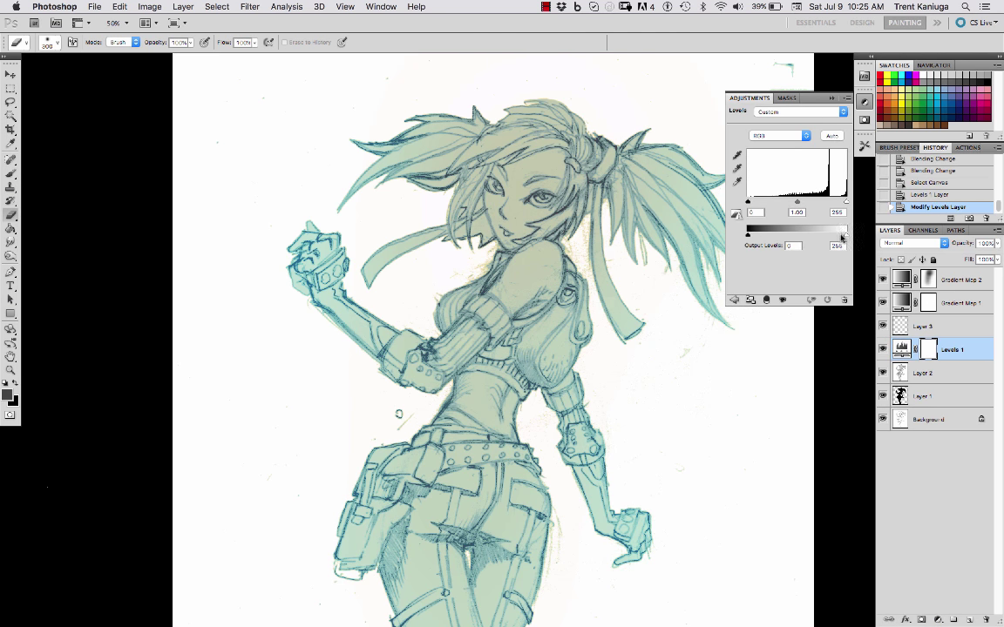
left_click_drag(842, 237, 844, 238)
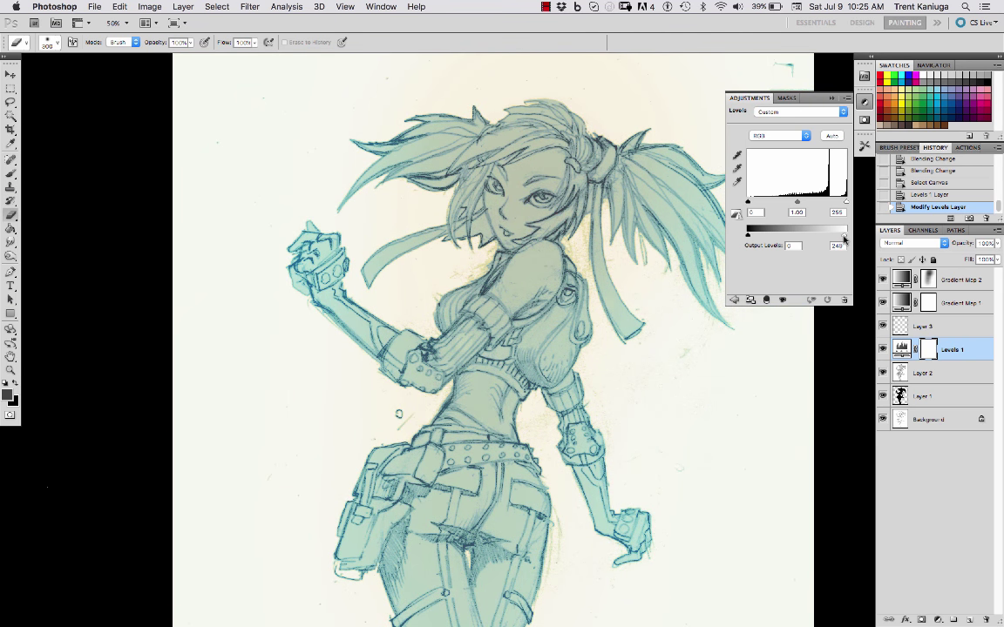
left_click_drag(844, 238, 843, 238)
left_click(832, 101)
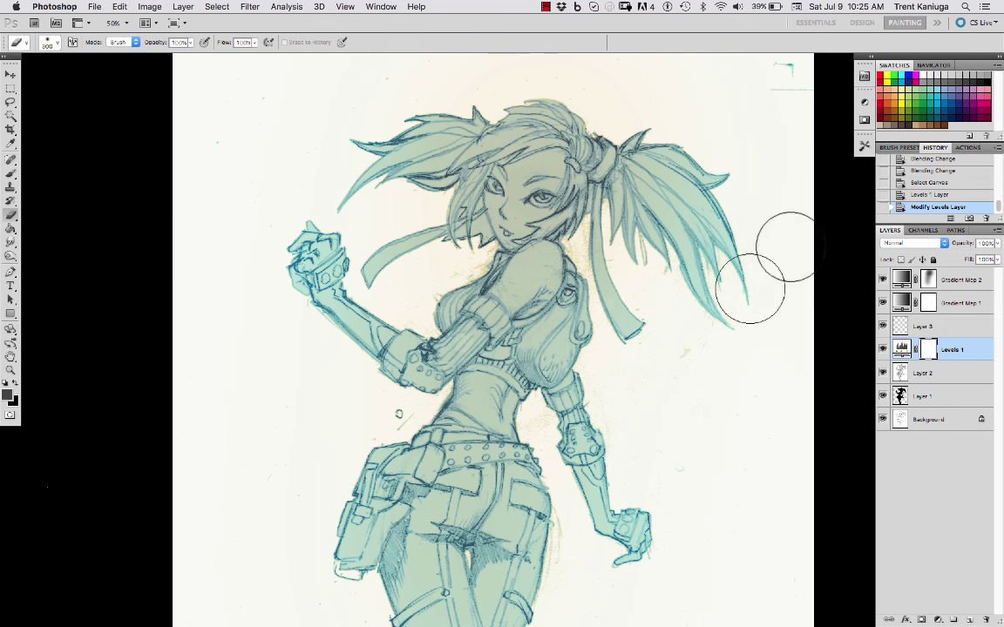
Select the Gradient Map 1 layer and check the drawing with Gradient Map 2 temporarily hidden.
left_click(909, 303)
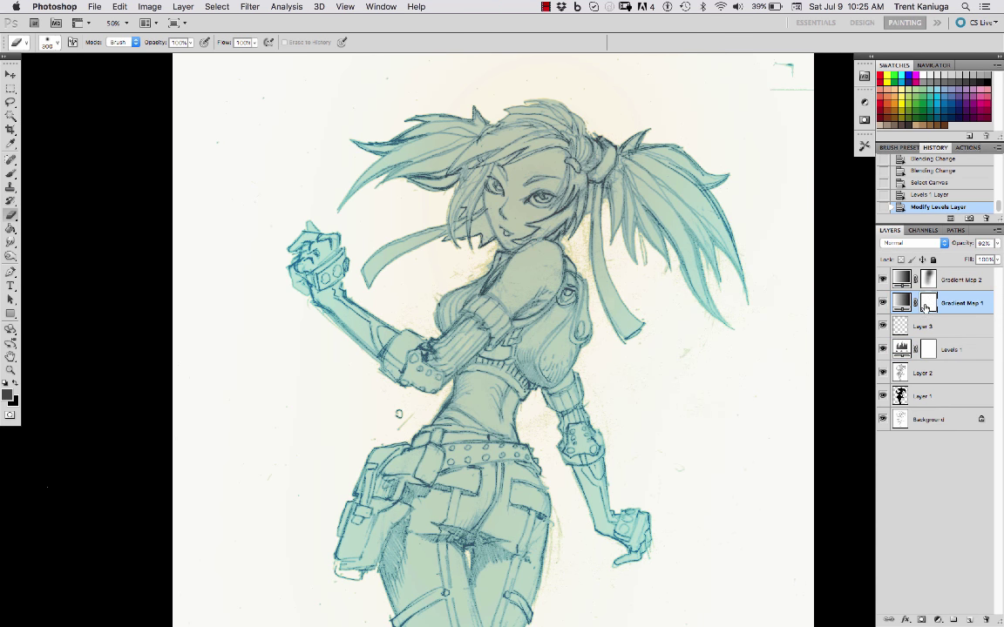
left_click(883, 281)
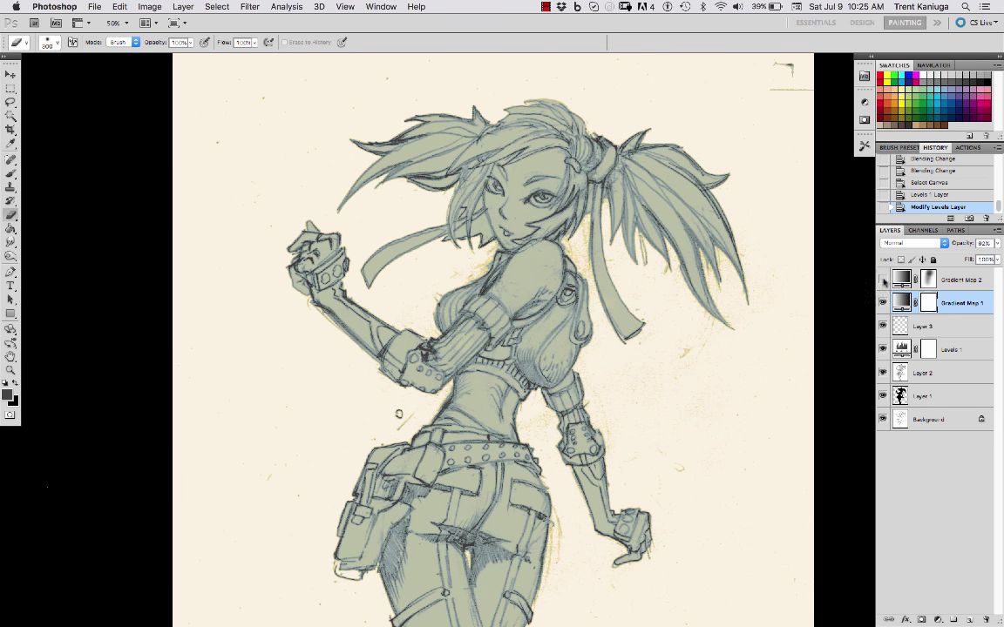
left_click(881, 280)
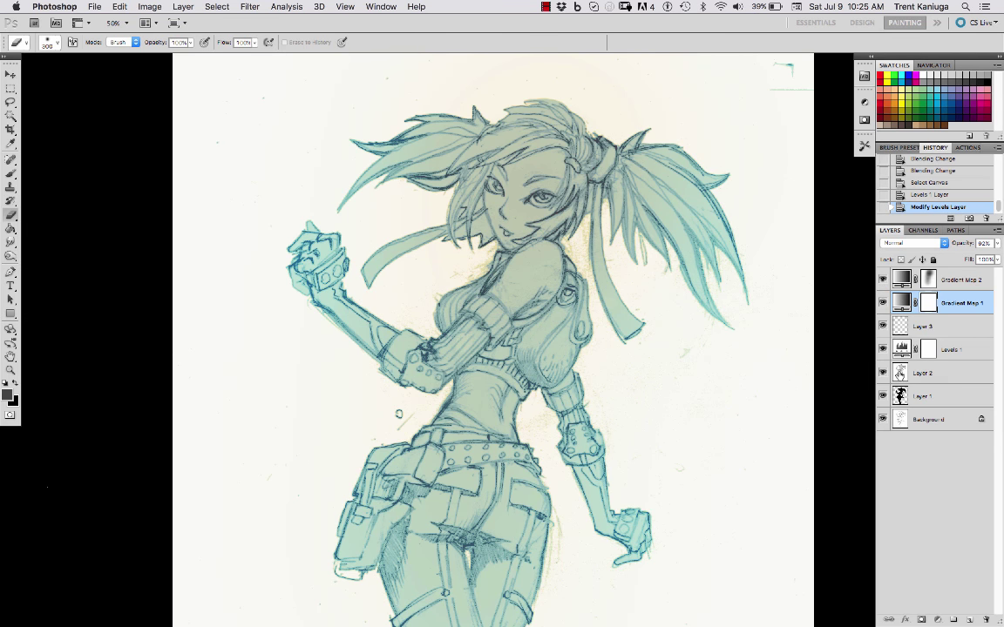
Copy the entire Background layer and paste it as a new layer directly above the Background.
left_click(902, 372)
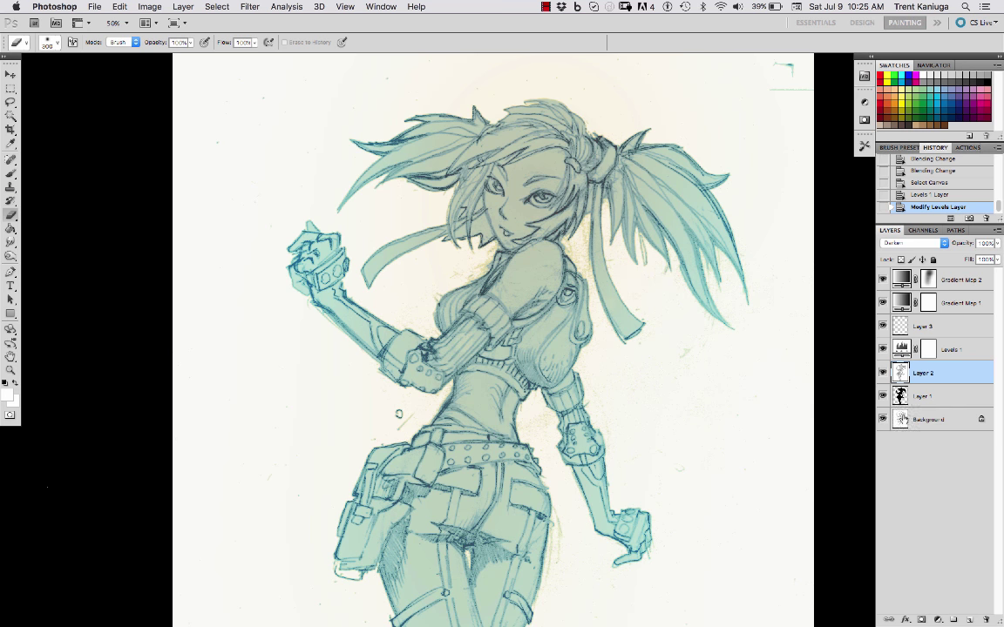
left_click(901, 421)
key("super+a")
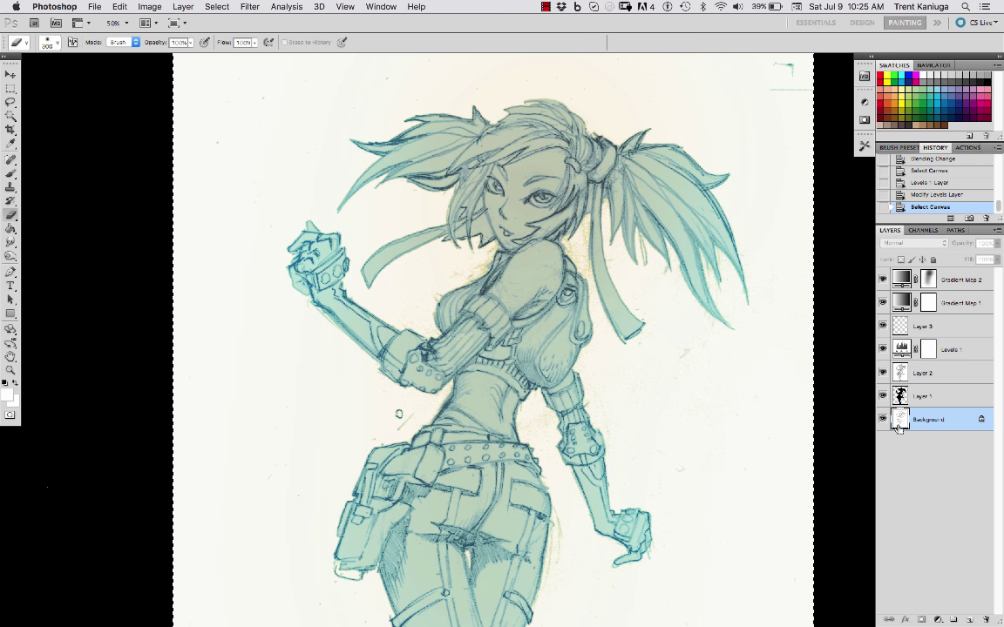
key("super+c")
key("super+c")
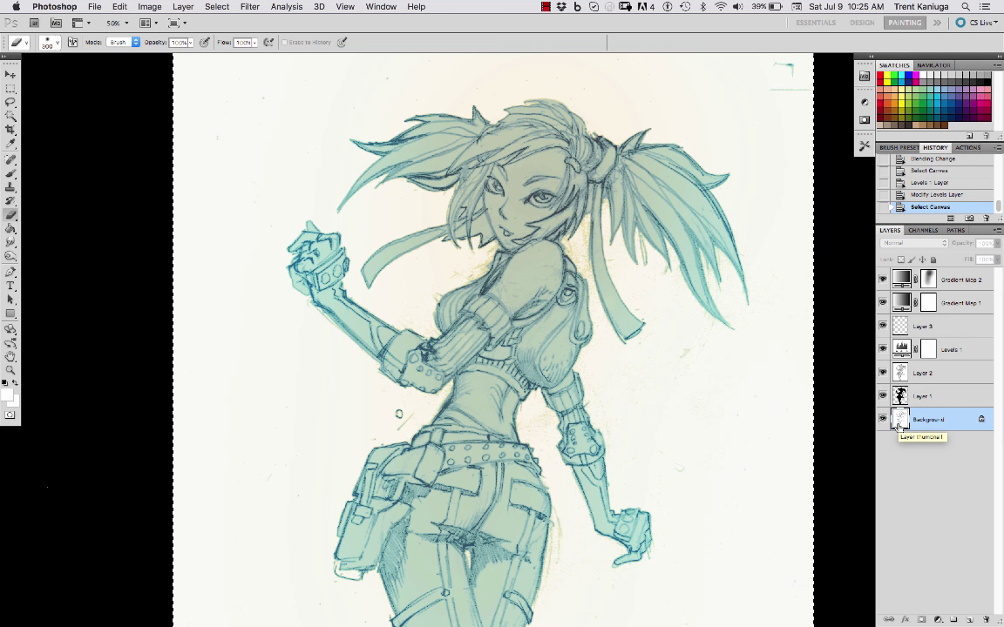
key("super+v")
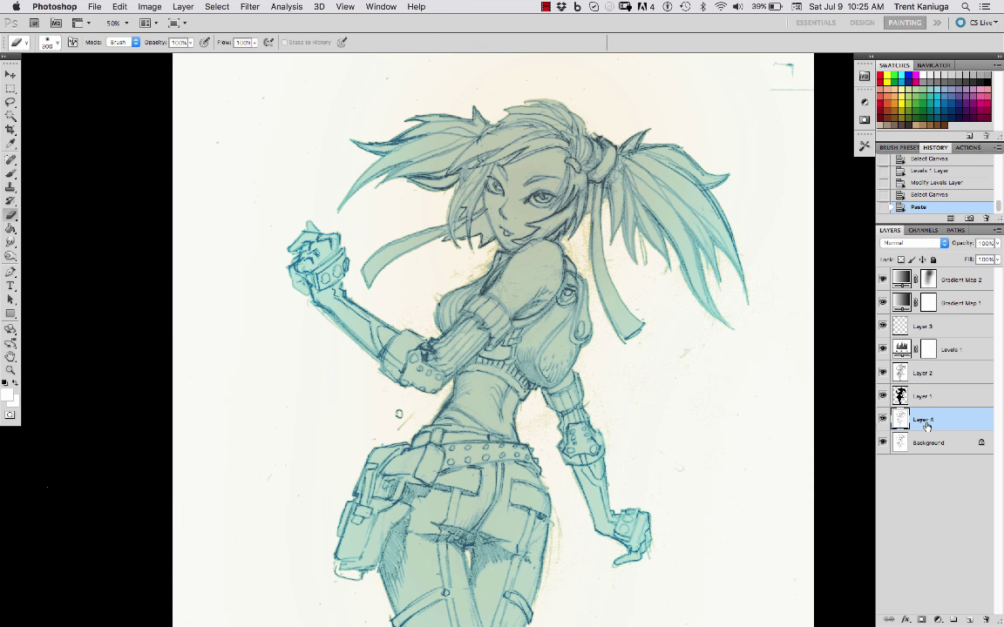
Move the pasted Layer 4 directly above Layer 3, set it to Multiply at 67% opacity, and compare the drawing with and without it.
left_click_drag(902, 425, 909, 322)
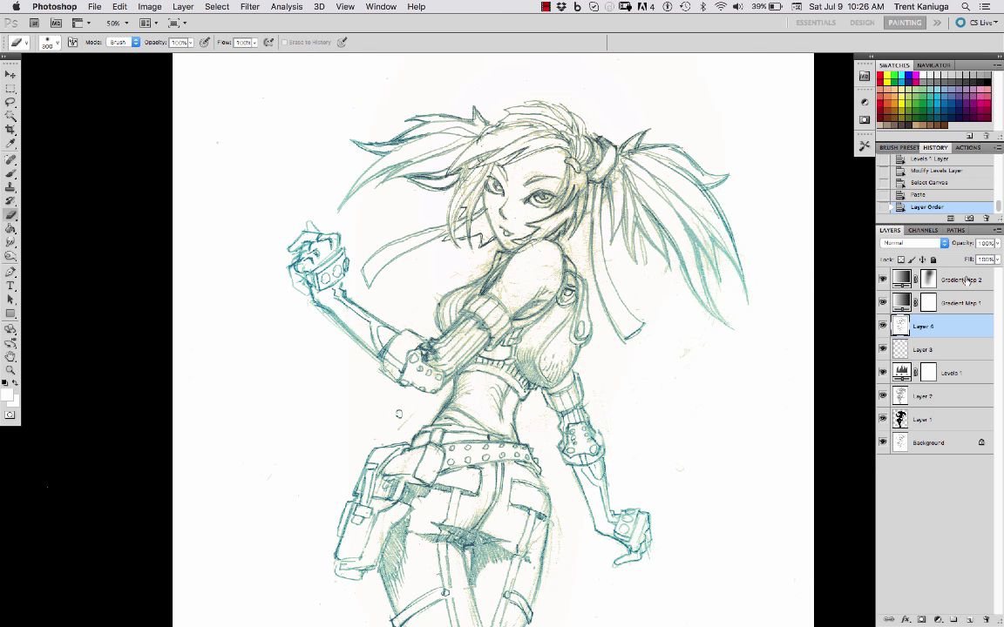
left_click(913, 244)
left_click(911, 279)
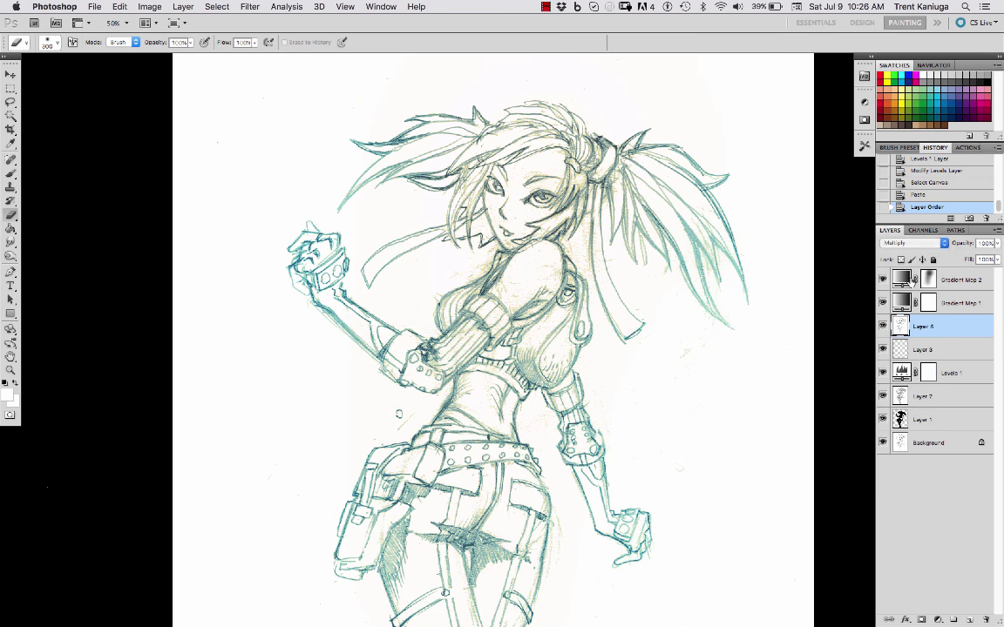
left_click_drag(998, 247, 975, 256)
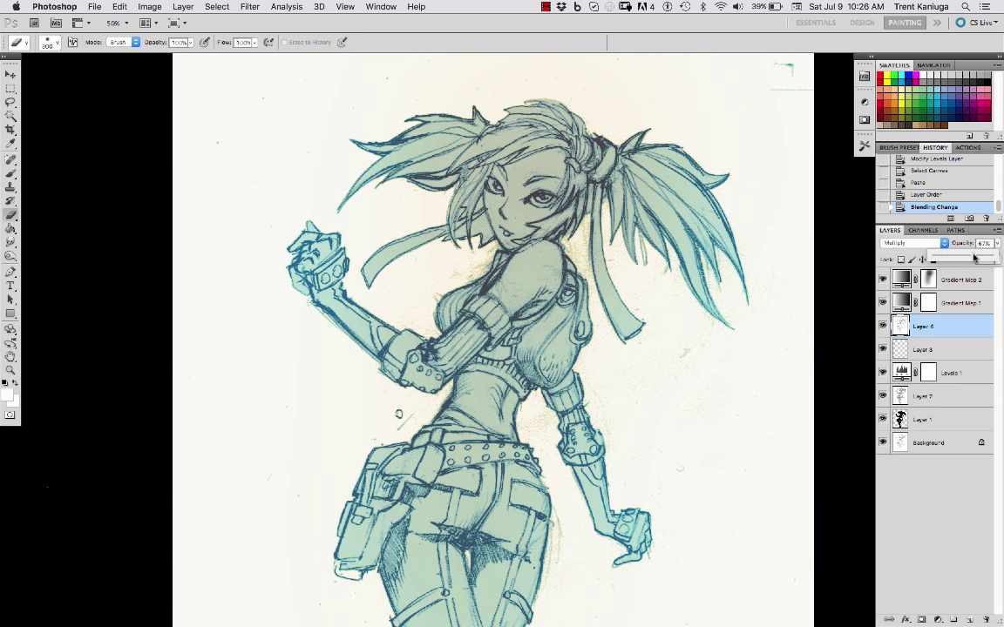
left_click(883, 326)
left_click(883, 326)
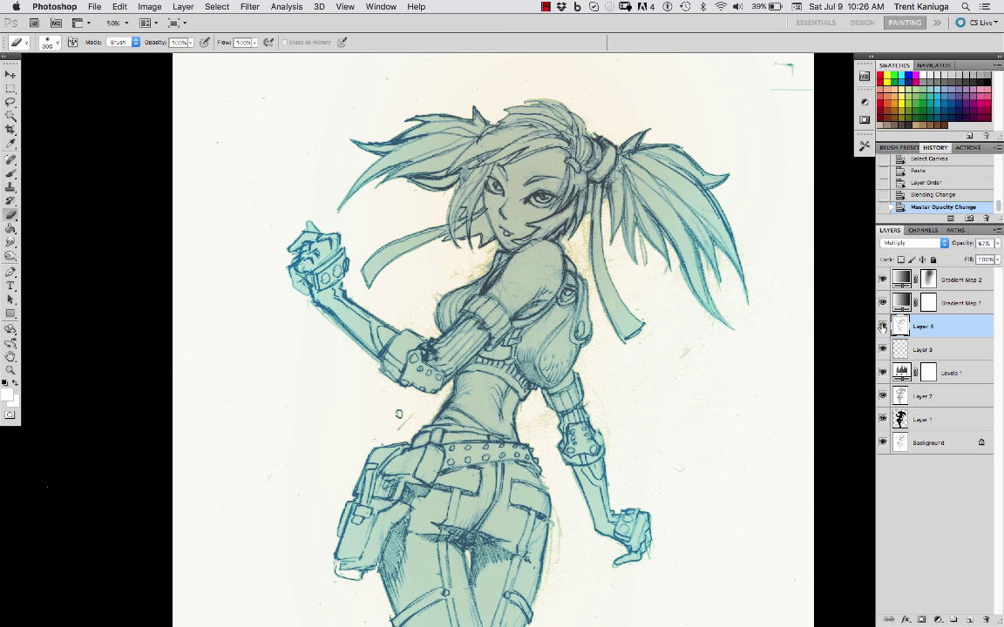
left_click(882, 326)
left_click(882, 326)
Lower Layer 4's opacity to 64% and compare the drawing with the layer hidden and shown.
left_click(999, 244)
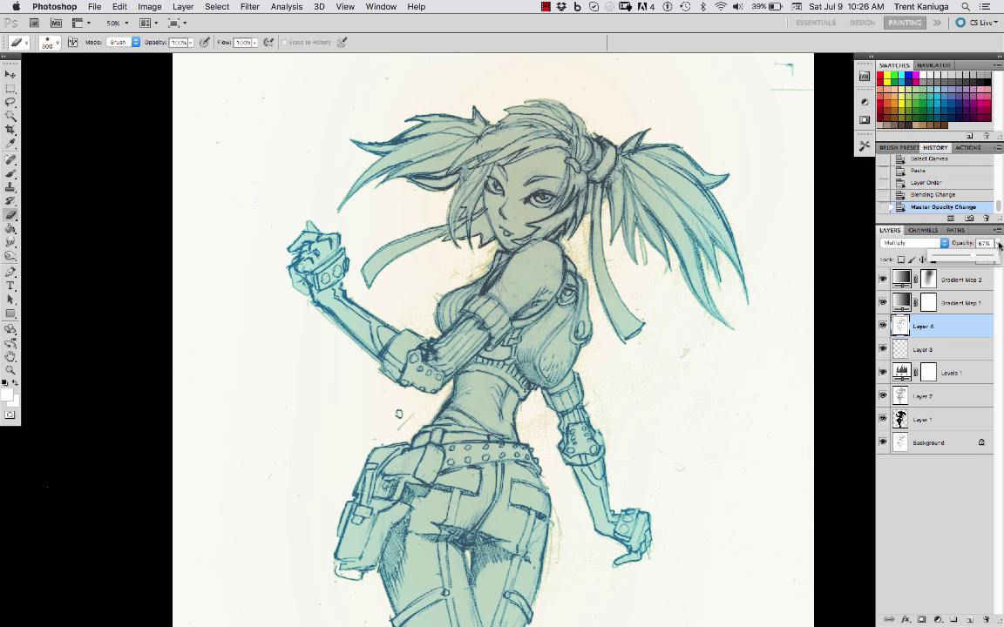
left_click_drag(966, 259, 964, 259)
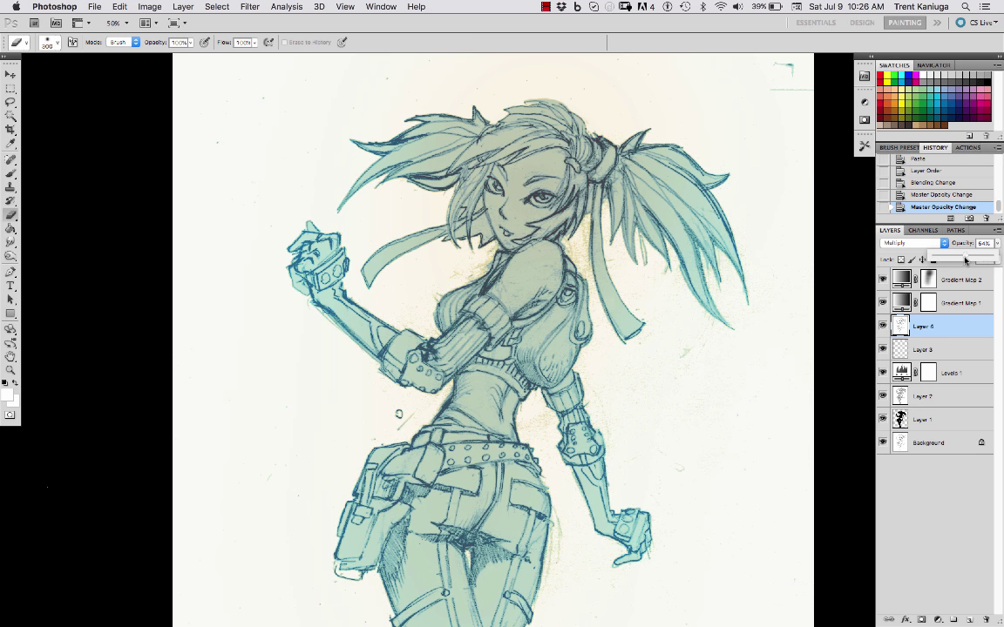
left_click(883, 326)
left_click(882, 326)
left_click(883, 326)
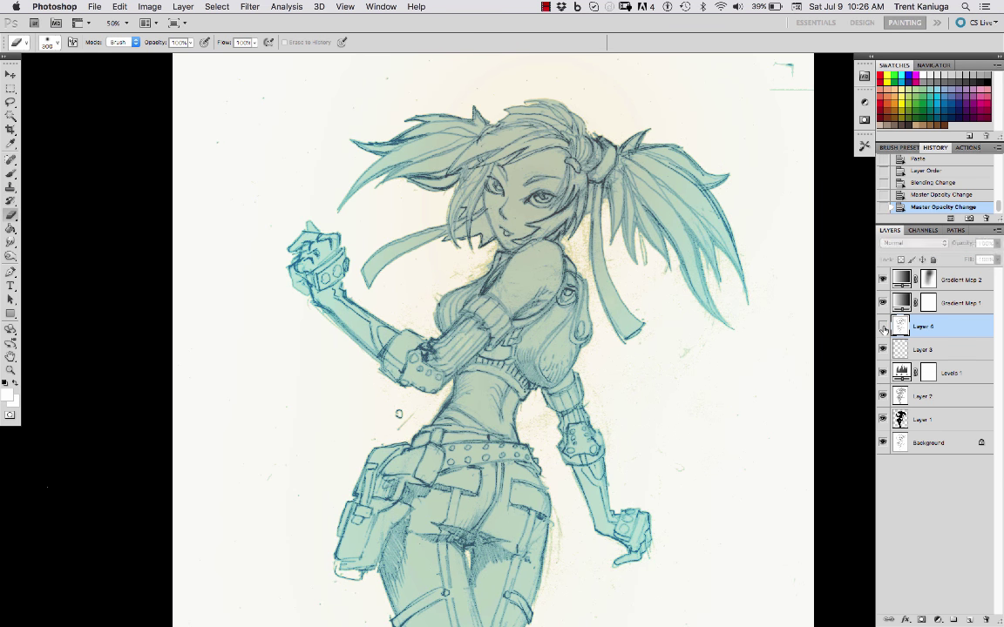
left_click(882, 326)
left_click(883, 326)
left_click(883, 326)
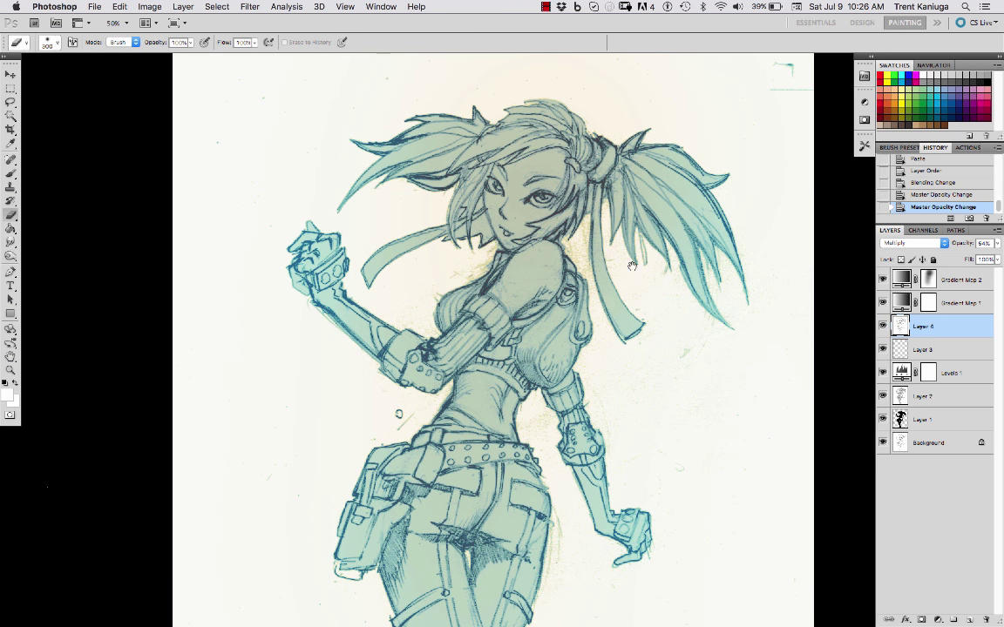
Choose the hard square eraser tip, reduce it to 7 px, and create a new empty layer directly above Layer 4.
left_click_drag(640, 219, 629, 303)
key("super+plus")
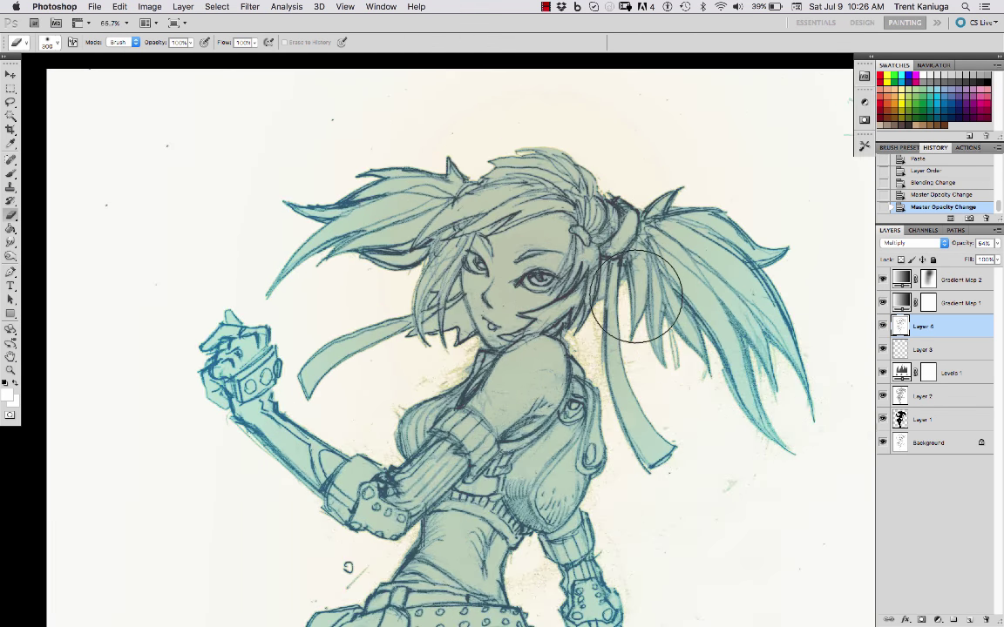
left_click_drag(552, 400, 589, 346)
right_click(511, 279)
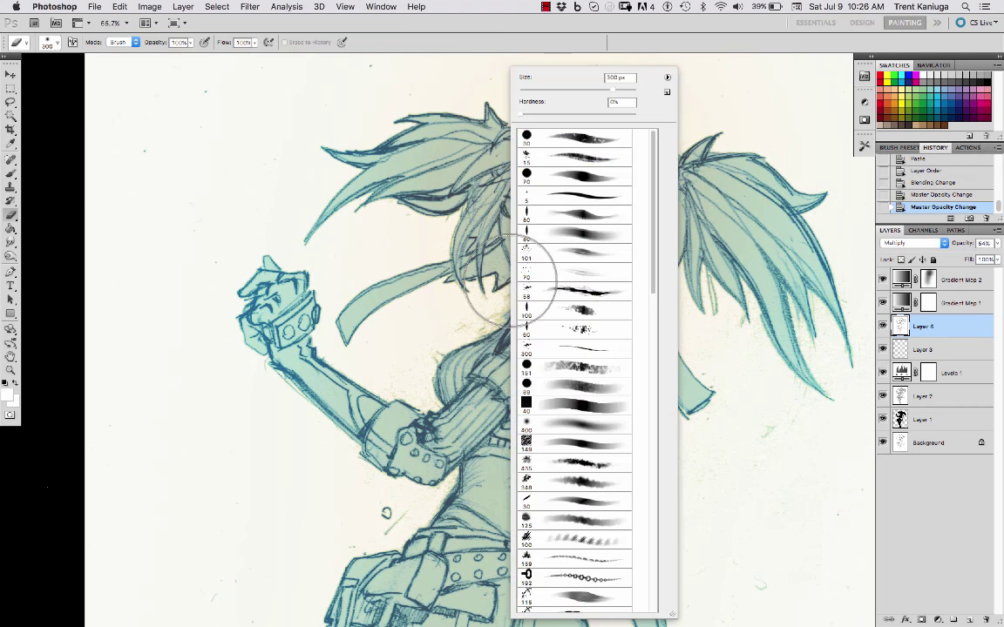
left_click(585, 406)
left_click(661, 25)
key("bracketleft")
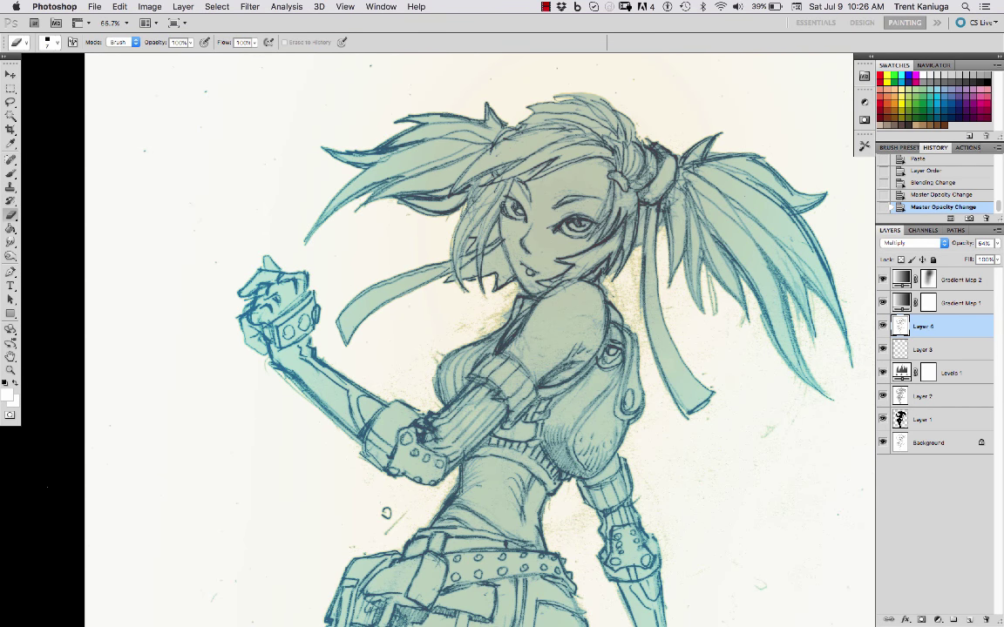
key("super+shift+n")
key("Return")
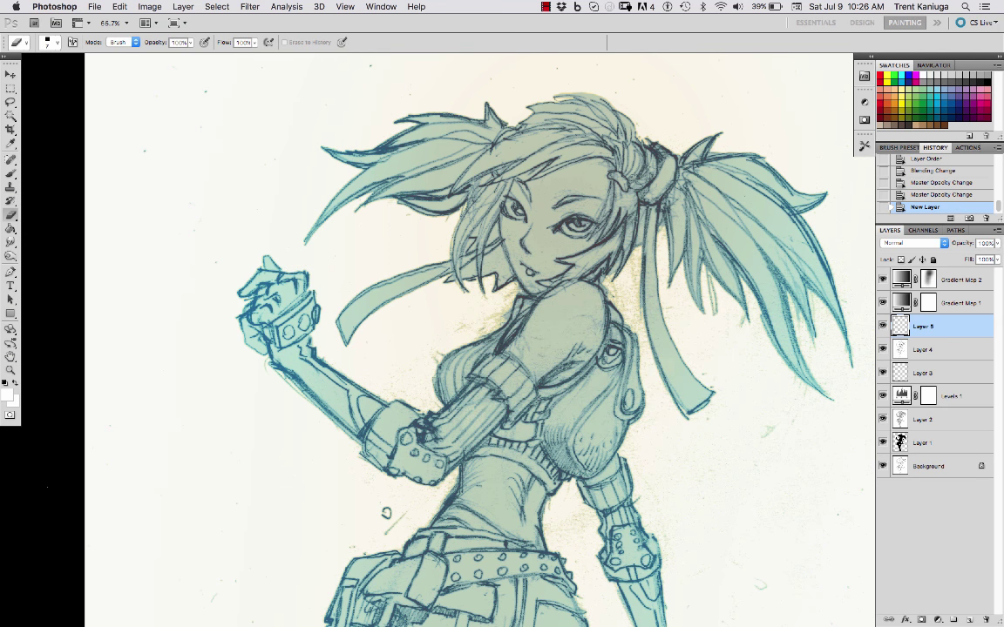
Try to darken the hair strands beside the face with small Eraser strokes on Layer 5.
key("super+equal")
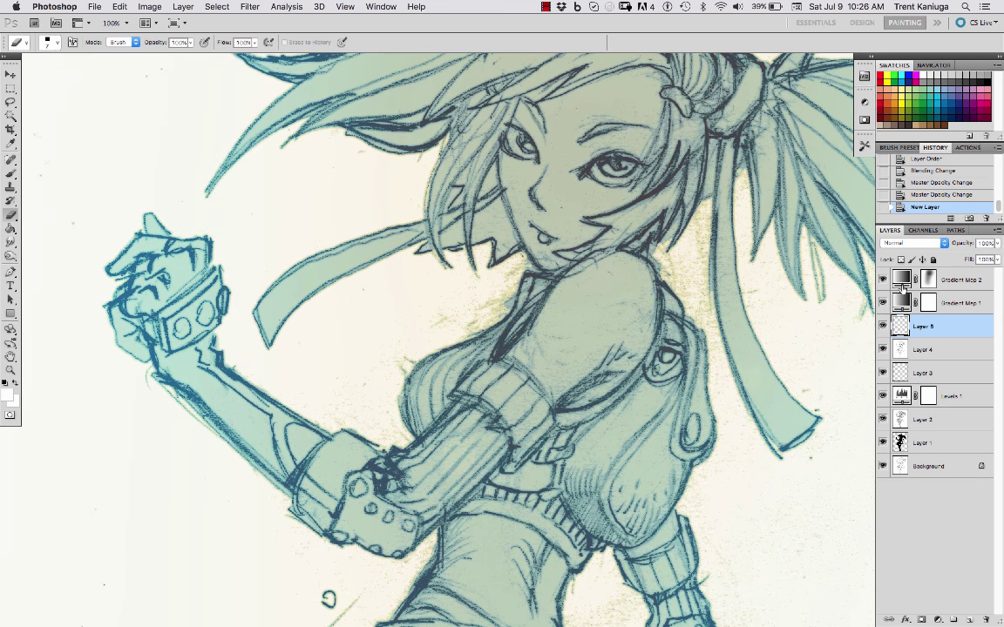
left_click_drag(636, 225, 609, 351)
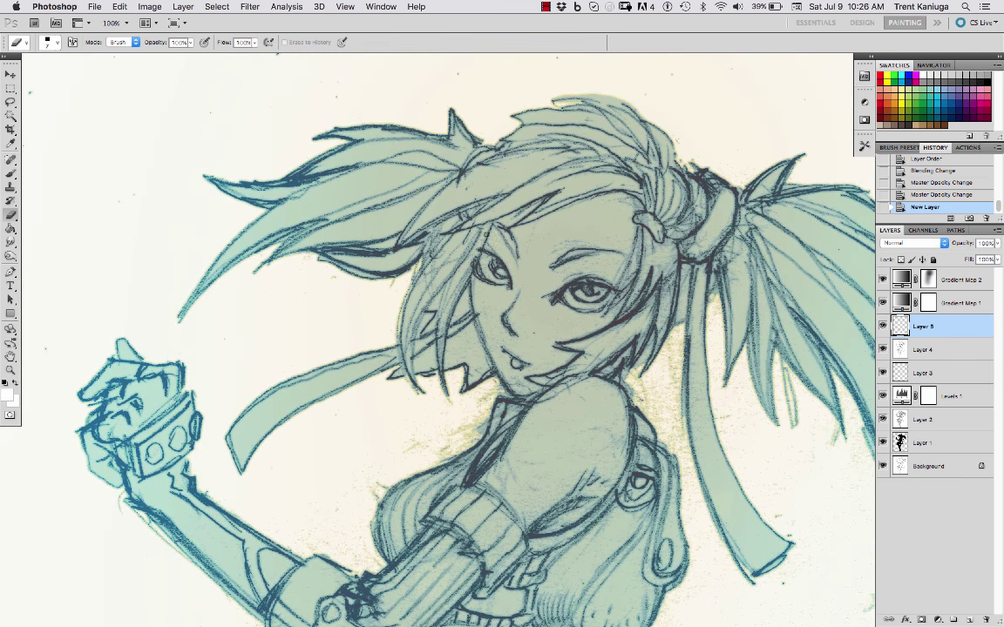
left_click_drag(485, 235, 436, 216)
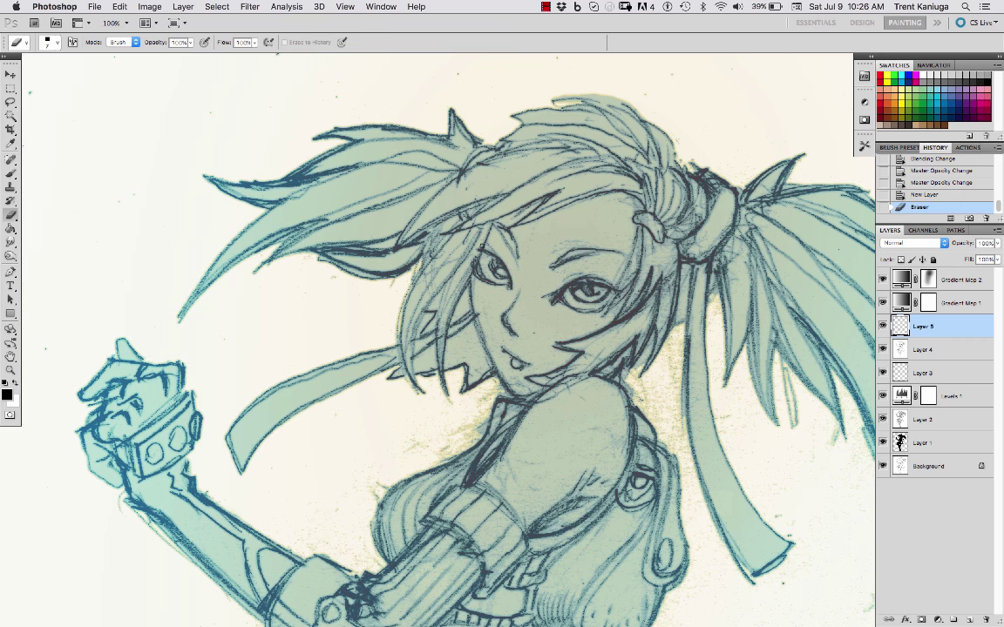
left_click(439, 208)
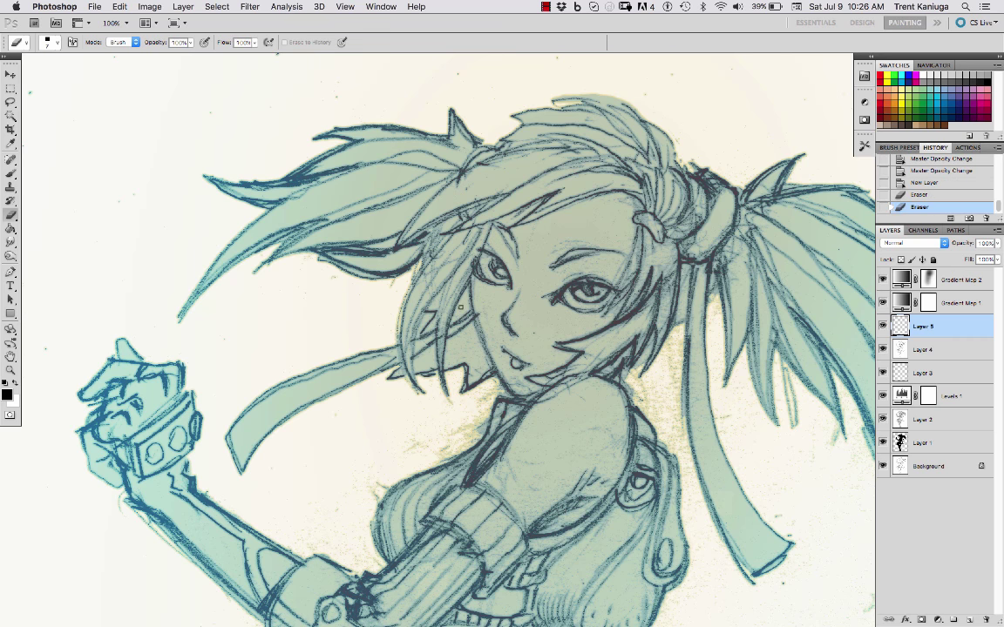
left_click(460, 302)
left_click_drag(438, 205, 461, 307)
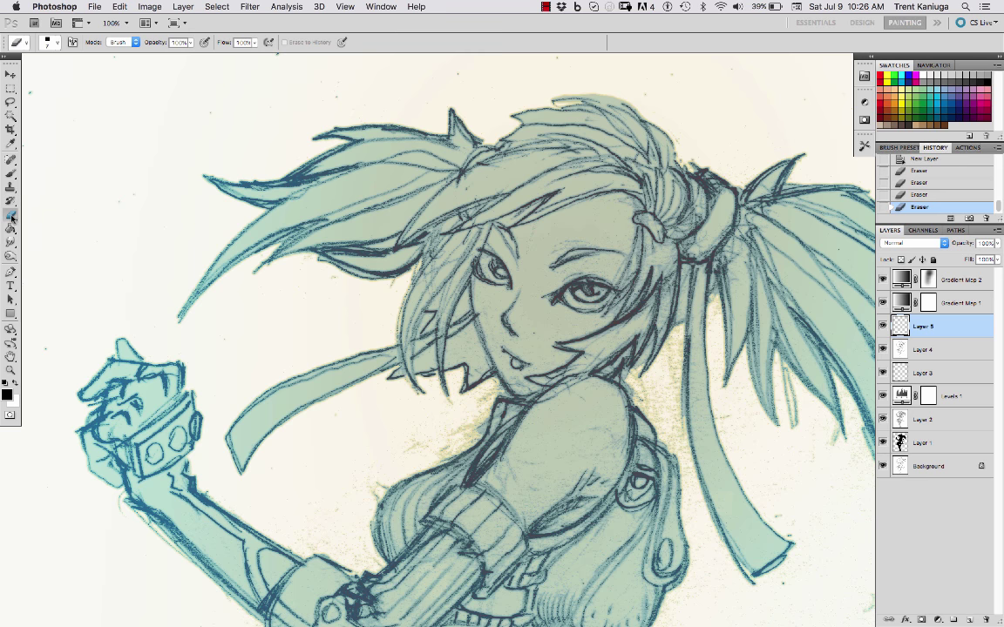
Paint along the outer hair strands beside the face on Layer 5 with a black 8 px square brush, undoing and redrawing unsatisfactory strokes.
left_click(12, 174)
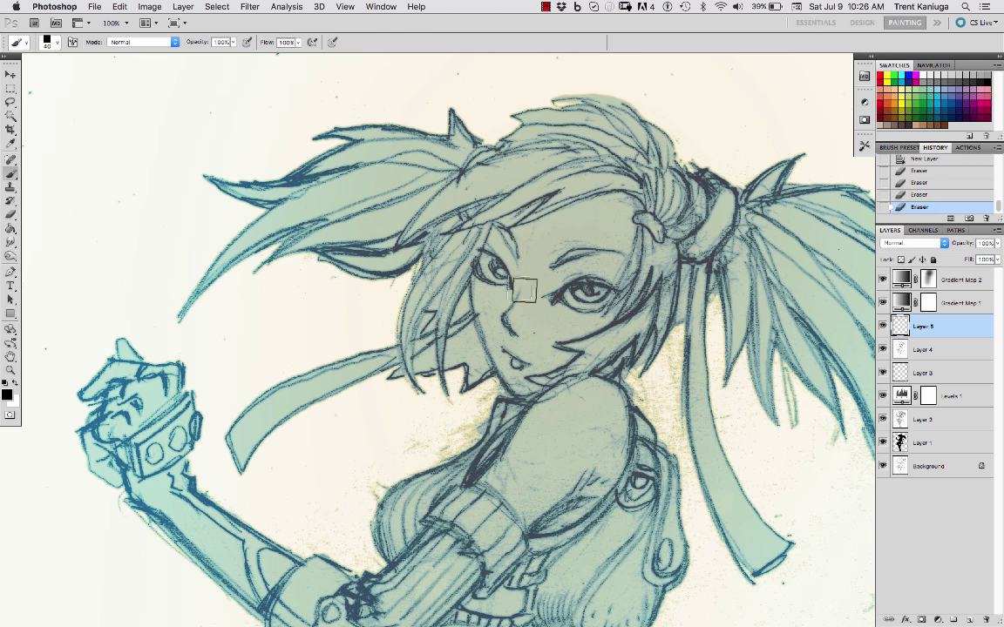
right_click(431, 236)
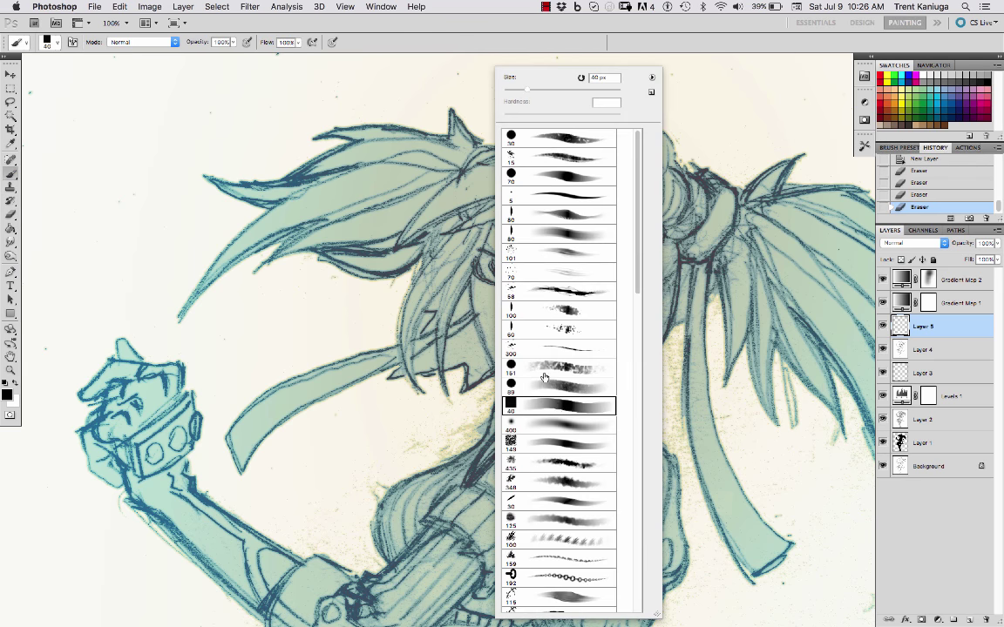
left_click(648, 37)
key("bracketleft")
key("bracketleft")
key("bracketleft")
key("bracketleft")
key("bracketleft")
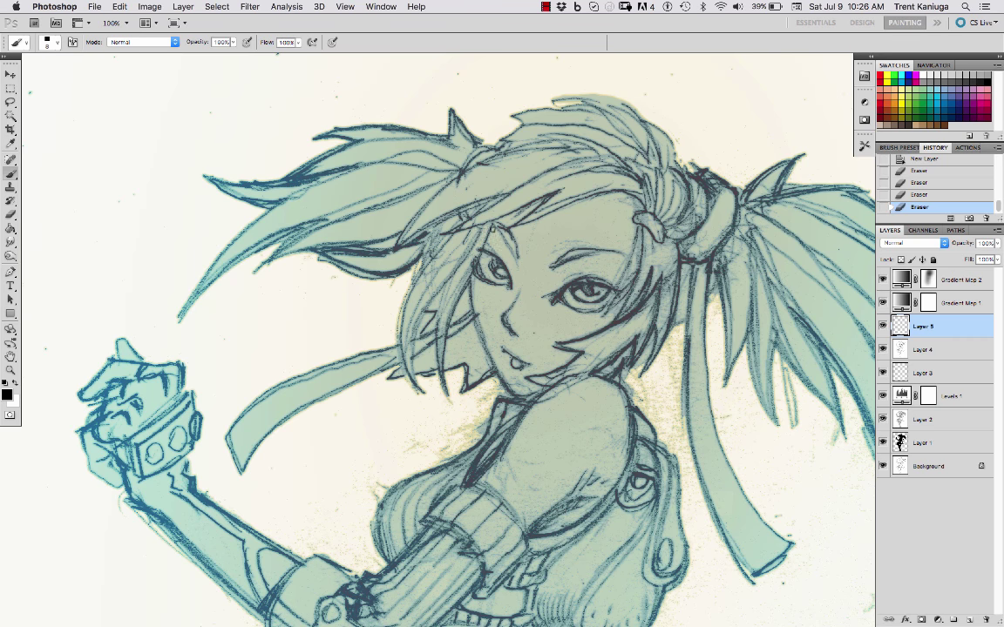
left_click_drag(442, 199, 420, 259)
key("super+z")
left_click_drag(442, 199, 417, 264)
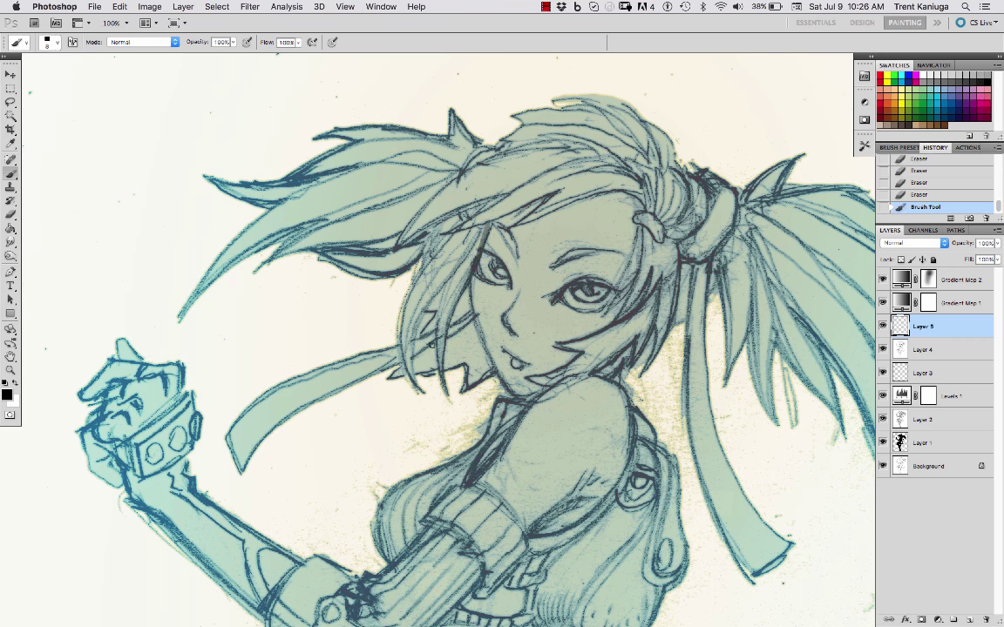
left_click_drag(490, 221, 480, 249)
key("super+z")
left_click_drag(443, 199, 413, 264)
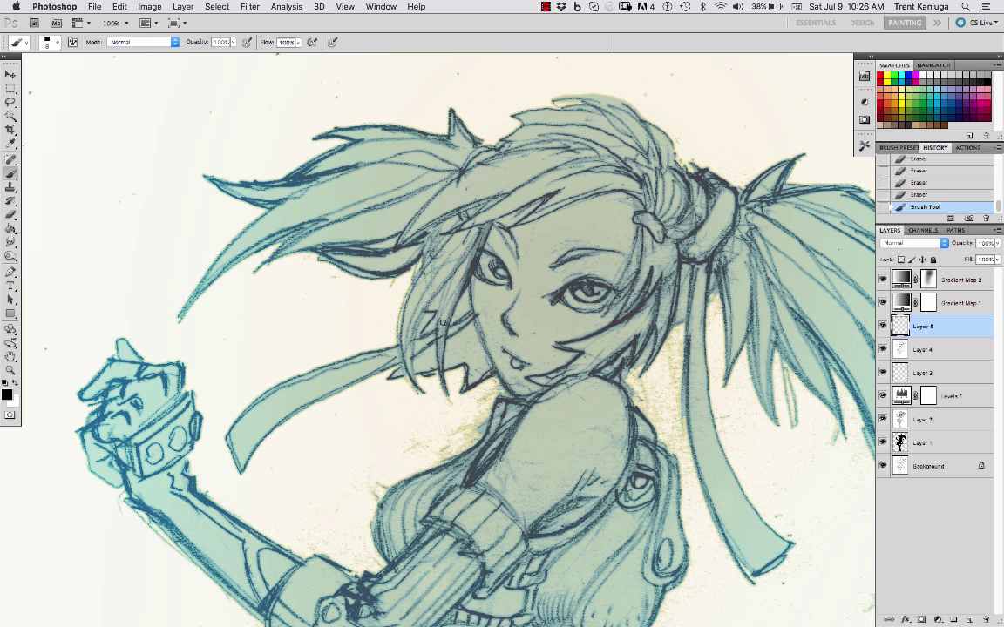
Paint black shadows into the hair strands on both sides of the face and around the ponytail's hair tie.
left_click_drag(479, 227, 448, 278)
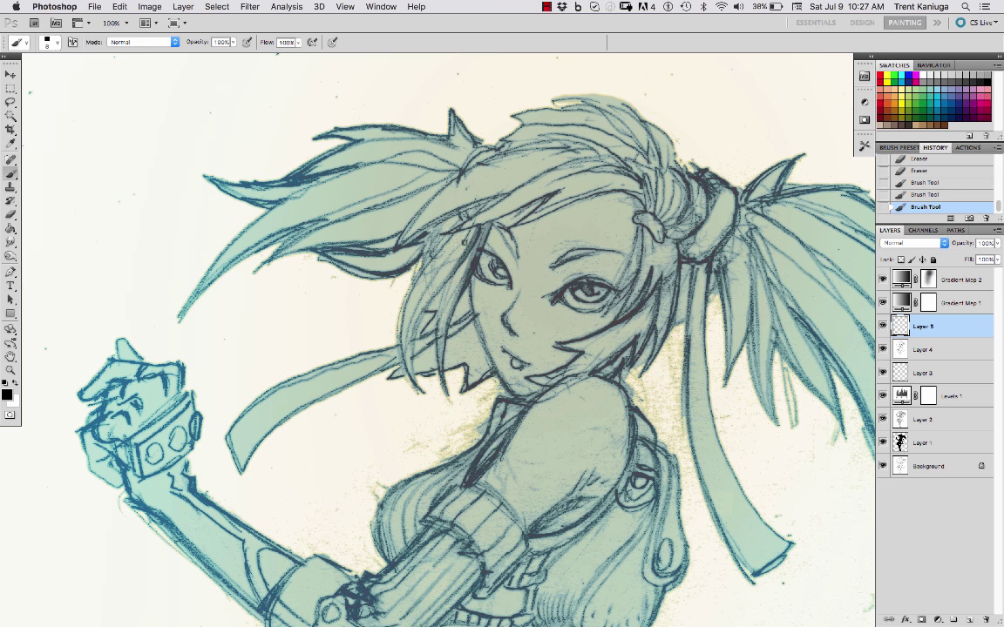
left_click_drag(470, 230, 435, 304)
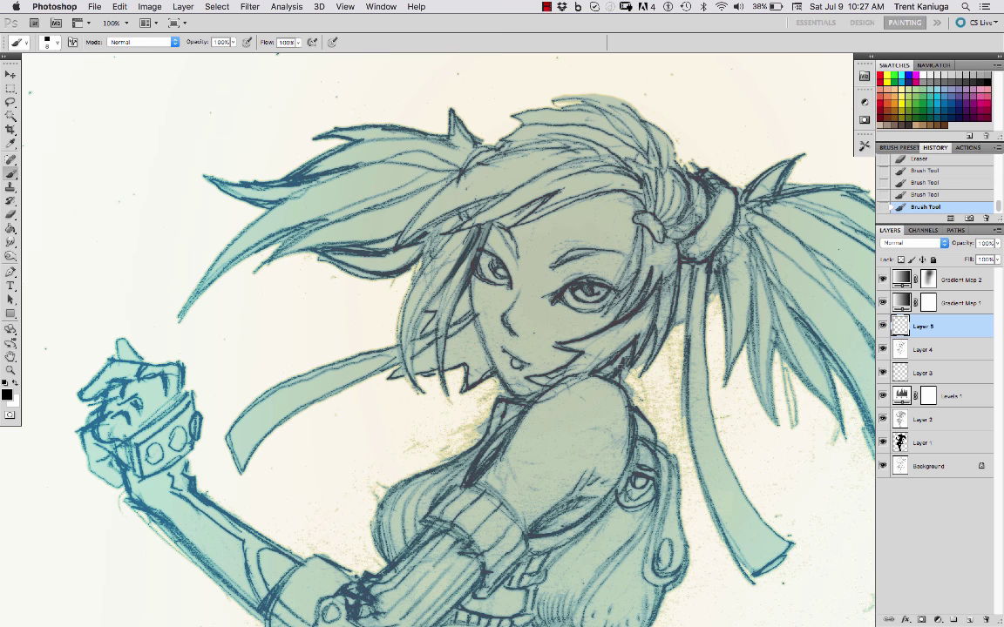
mouse_move(656, 291)
left_mouse_down()
mouse_move(600, 367)
mouse_move(656, 288)
mouse_move(634, 373)
left_mouse_up()
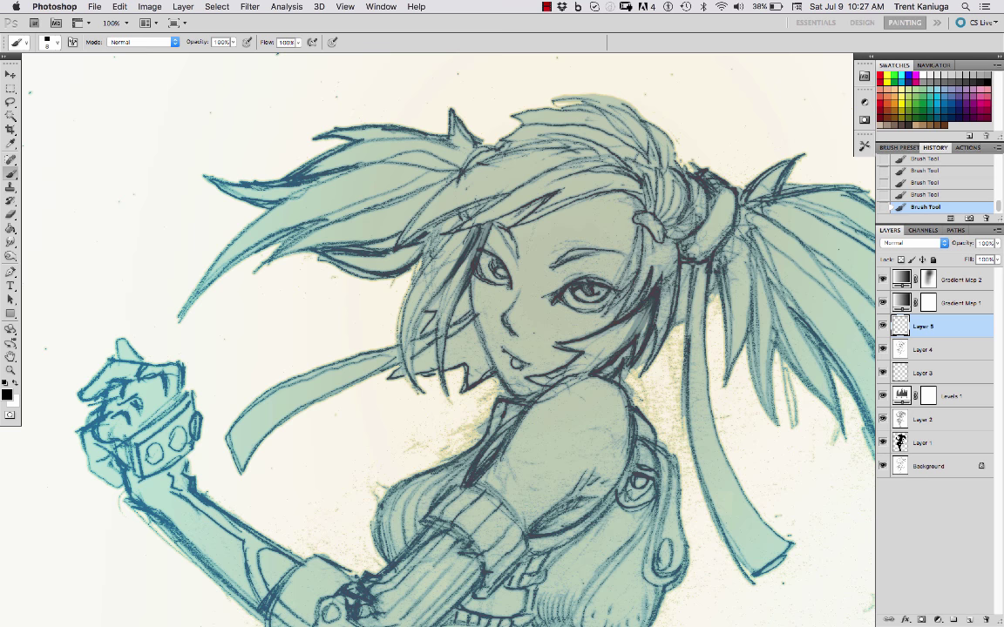
mouse_move(688, 253)
left_mouse_down()
mouse_move(717, 233)
mouse_move(688, 237)
mouse_move(682, 222)
mouse_move(669, 313)
left_mouse_up()
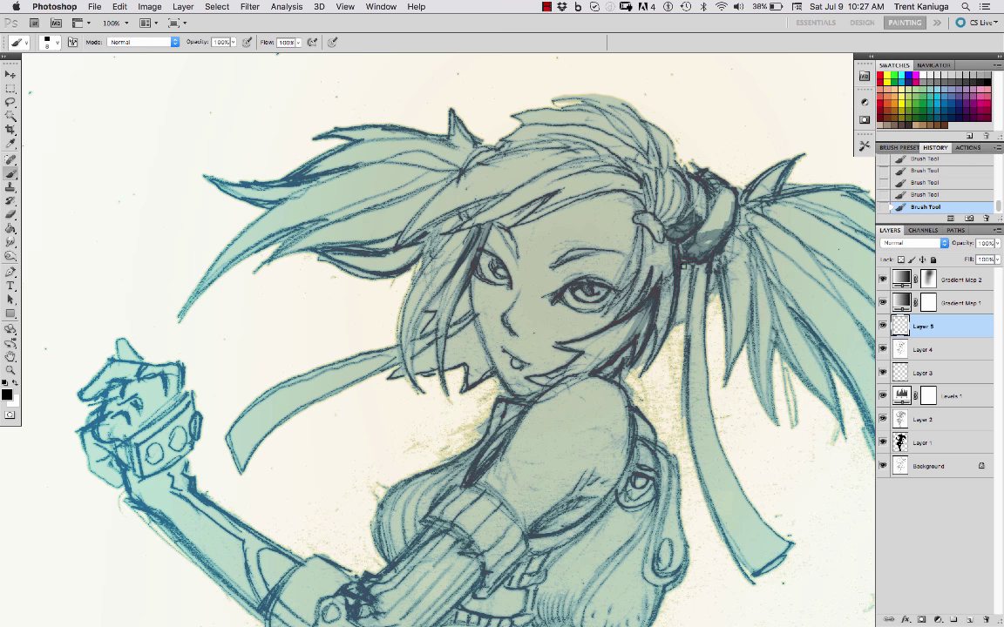
Load Layer 1's silhouette as a selection, choose the soft 400 px brush, and set Layer 5 to Multiply.
left_click(11, 102)
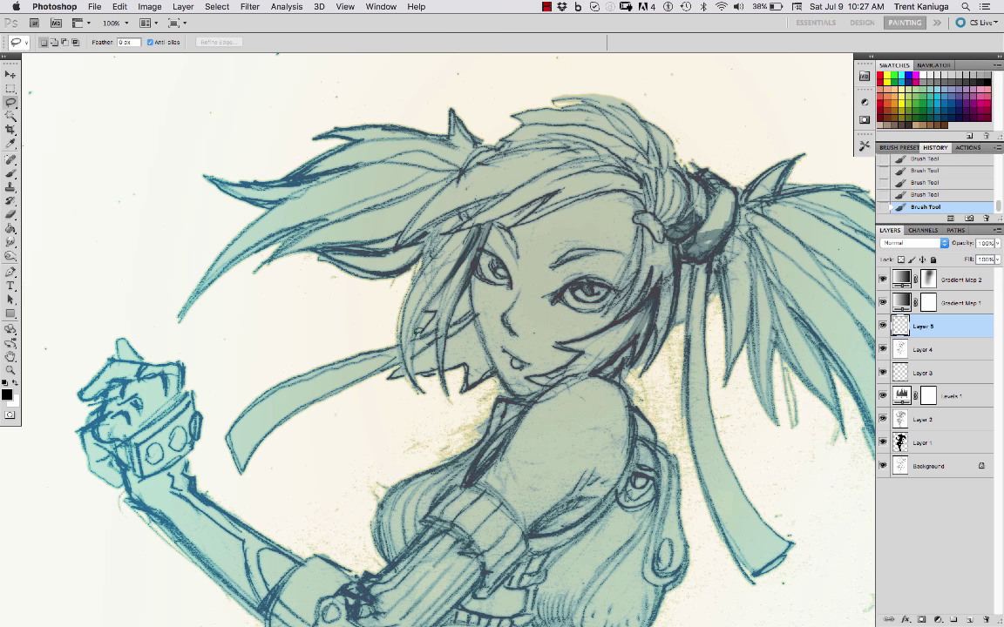
left_click(900, 443, "ctrl")
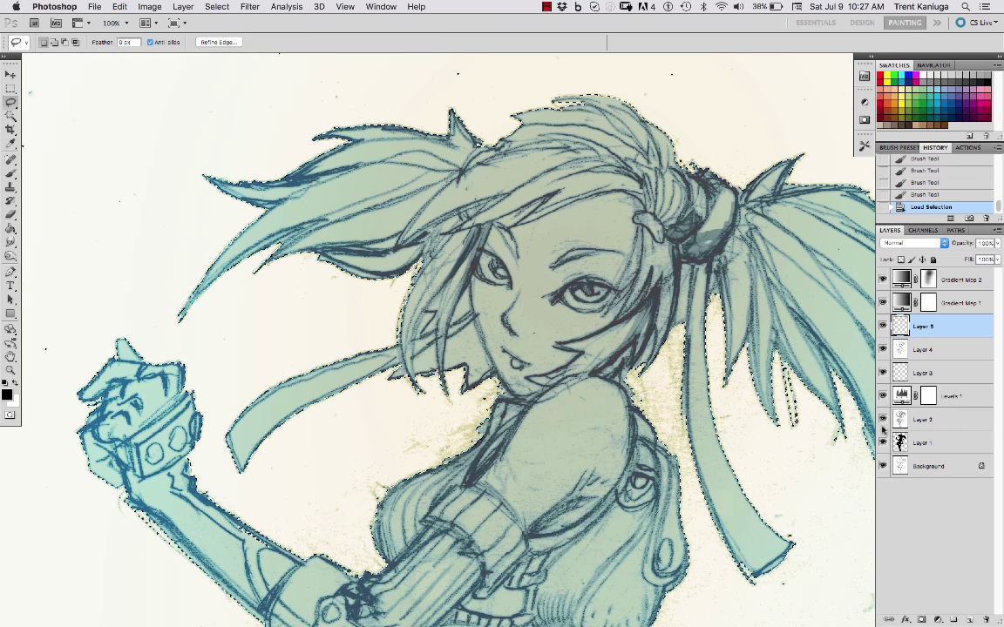
left_click(10, 174)
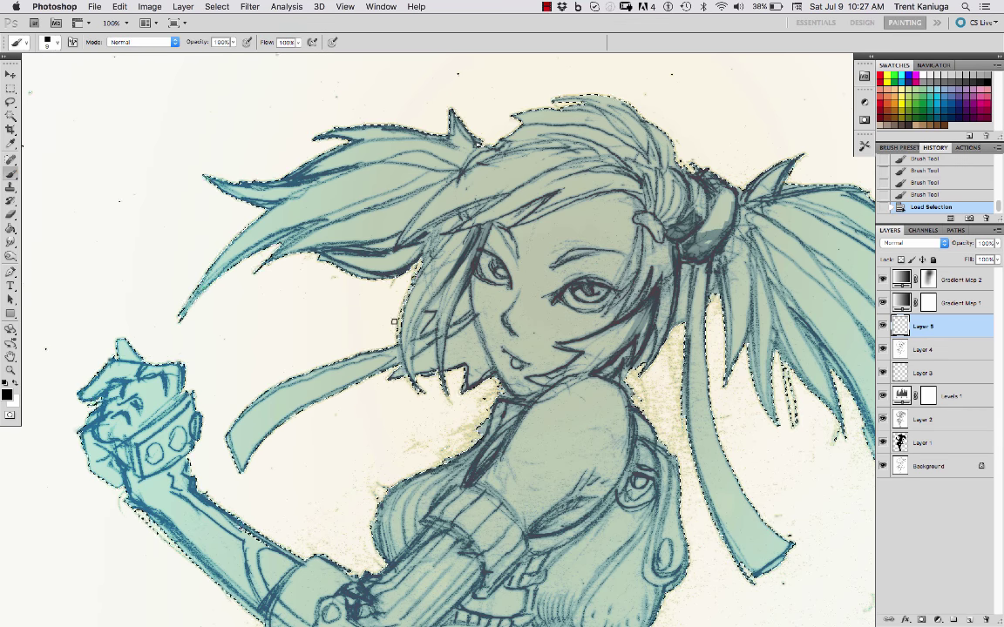
right_click(392, 300)
left_click(478, 425)
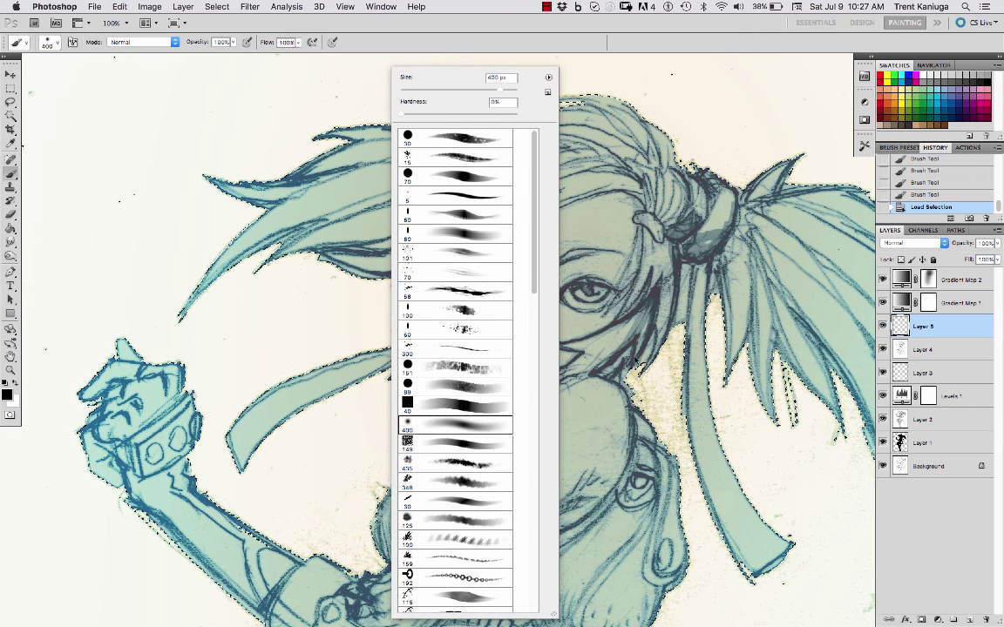
left_click(696, 90)
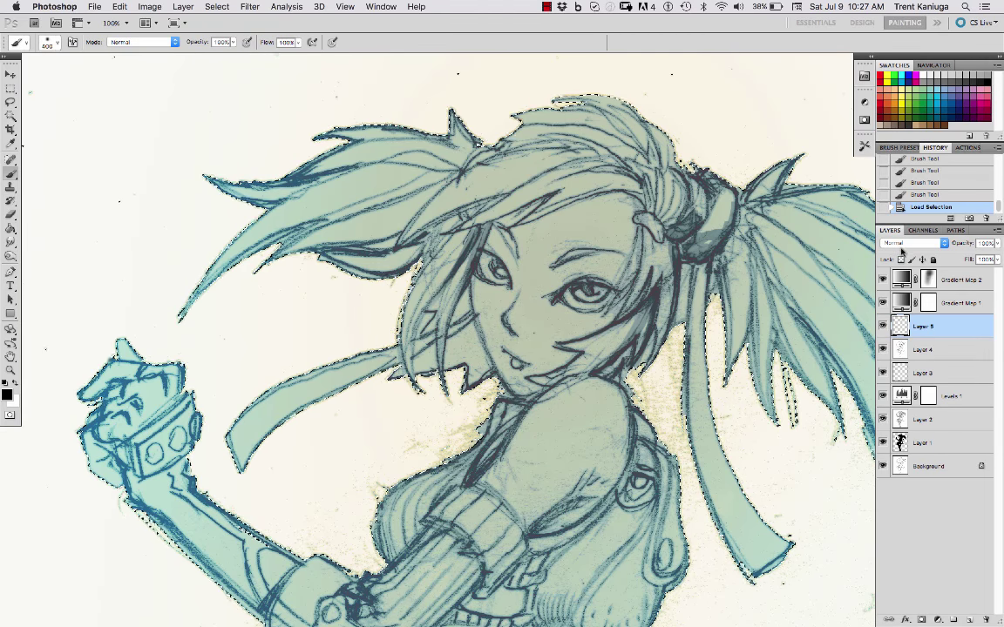
left_click(914, 243)
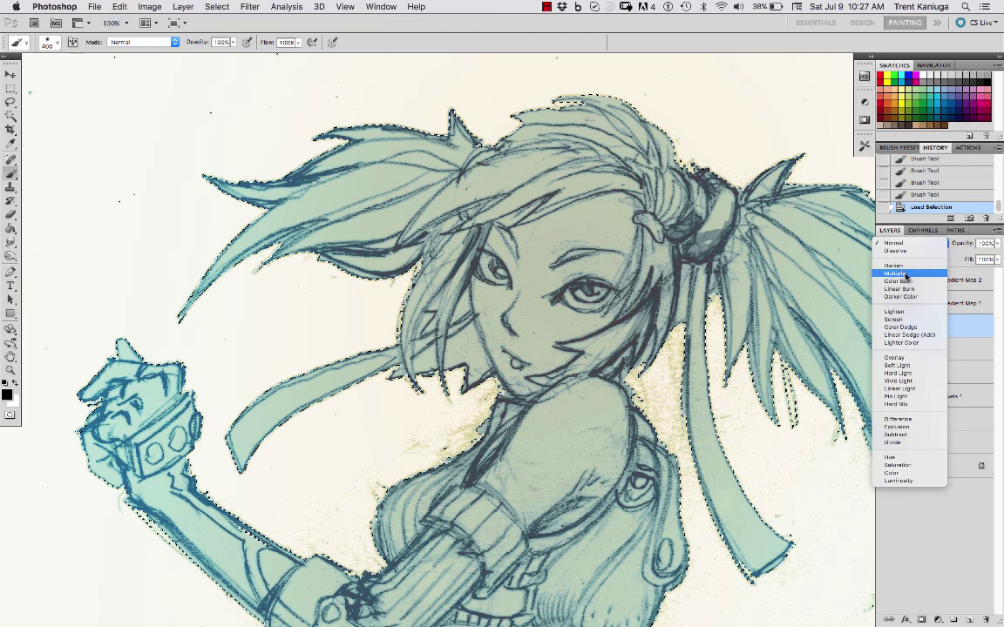
left_click(902, 270)
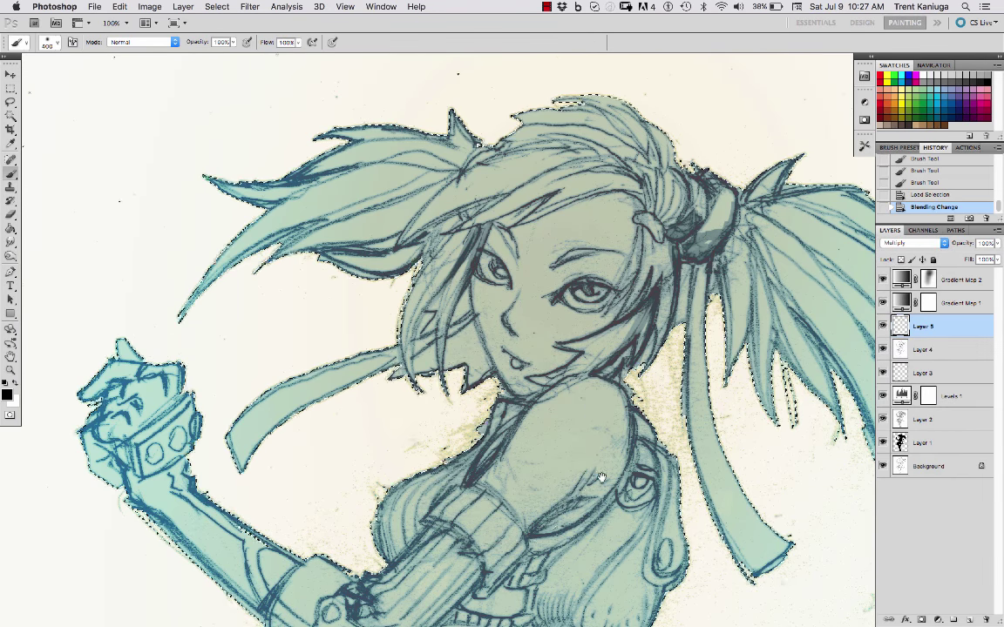
Paint soft black shading over the large ponytail and its trailing ribbon on Layer 5, using the soft brush at 350 px and 700 px.
scroll(549, 324, "right", 5)
scroll(549, 324, "down", 2)
key("bracketleft")
key("bracketleft")
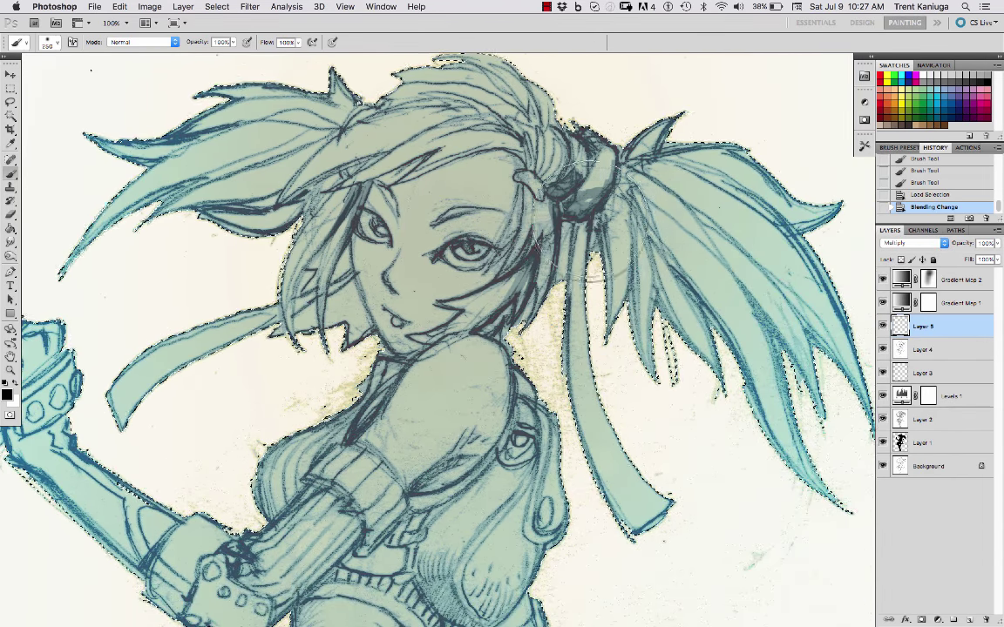
left_click_drag(571, 222, 641, 266)
mouse_move(667, 364)
left_mouse_down()
mouse_move(745, 385)
mouse_move(737, 374)
mouse_move(686, 356)
mouse_move(849, 460)
left_mouse_up()
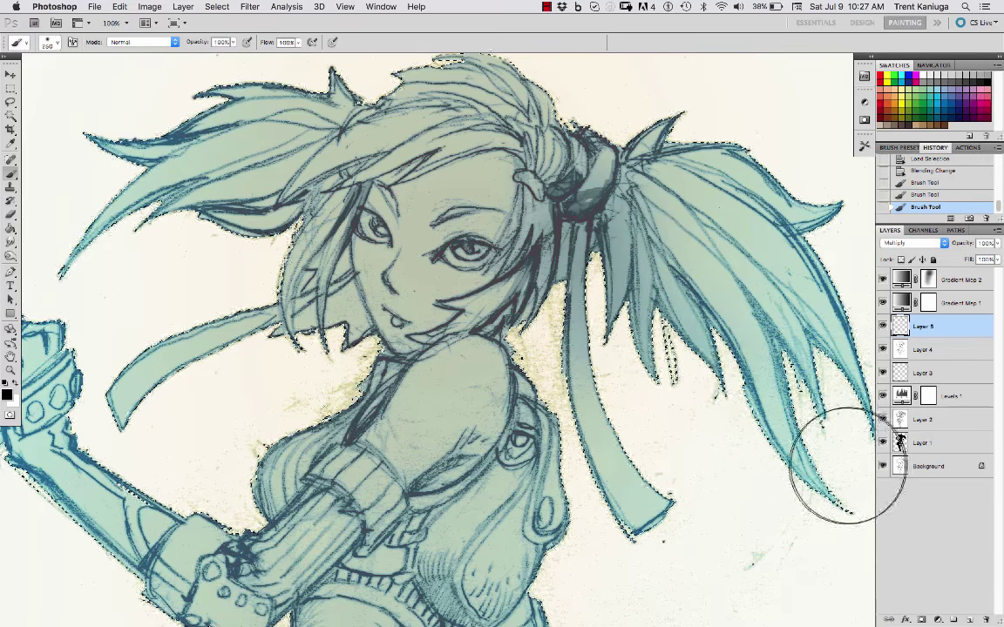
key("bracketright")
key("bracketright")
key("bracketright")
mouse_move(767, 362)
left_mouse_down()
mouse_move(740, 426)
mouse_move(773, 201)
left_mouse_up()
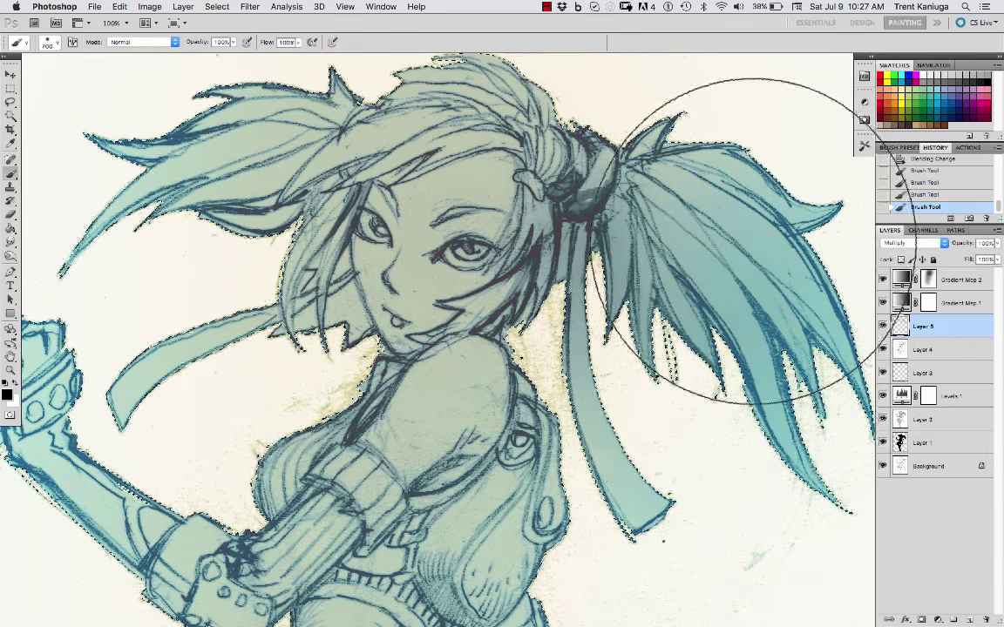
Extend the soft 700 px shading across the ponytail tips, the opposite ponytail and the raised arm on Layer 5.
key("super+minus")
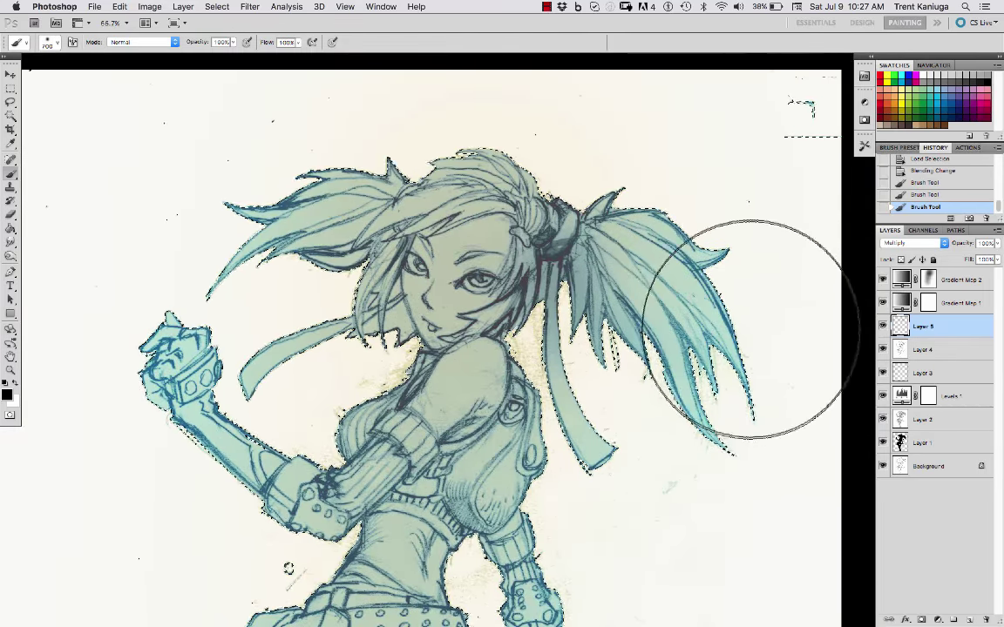
mouse_move(751, 329)
left_mouse_down()
mouse_move(664, 238)
mouse_move(726, 390)
mouse_move(701, 375)
left_mouse_up()
mouse_move(560, 116)
left_mouse_down()
mouse_move(349, 185)
mouse_move(257, 193)
mouse_move(292, 302)
mouse_move(268, 274)
mouse_move(180, 363)
mouse_move(194, 449)
left_mouse_up()
left_click_drag(500, 585, 511, 438)
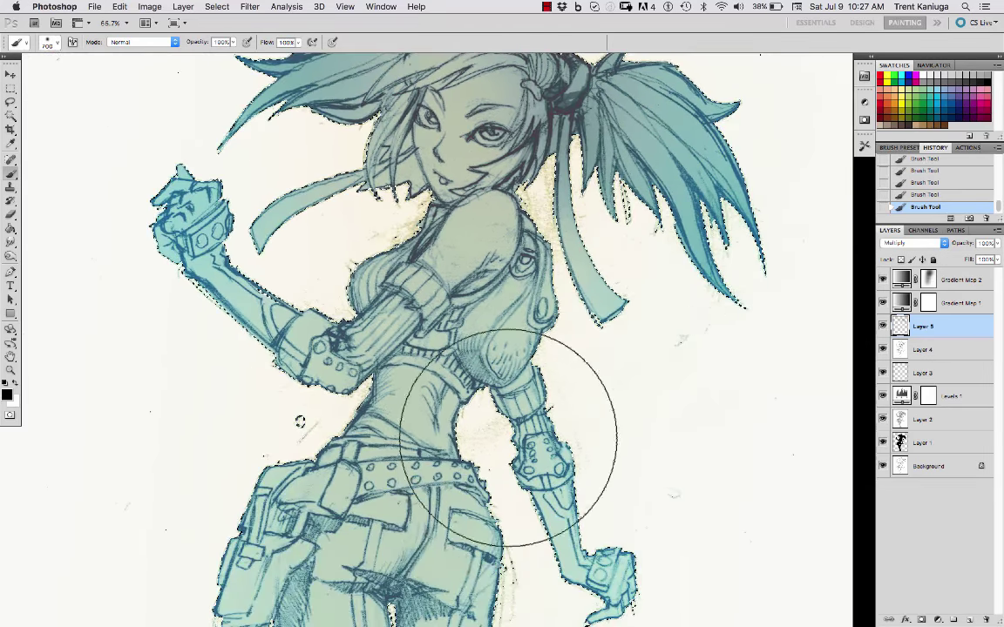
Enlarge the soft brush to 1100 px and shade the outer edges of the torso, arms, hips and legs on Layer 5.
key("super+minus")
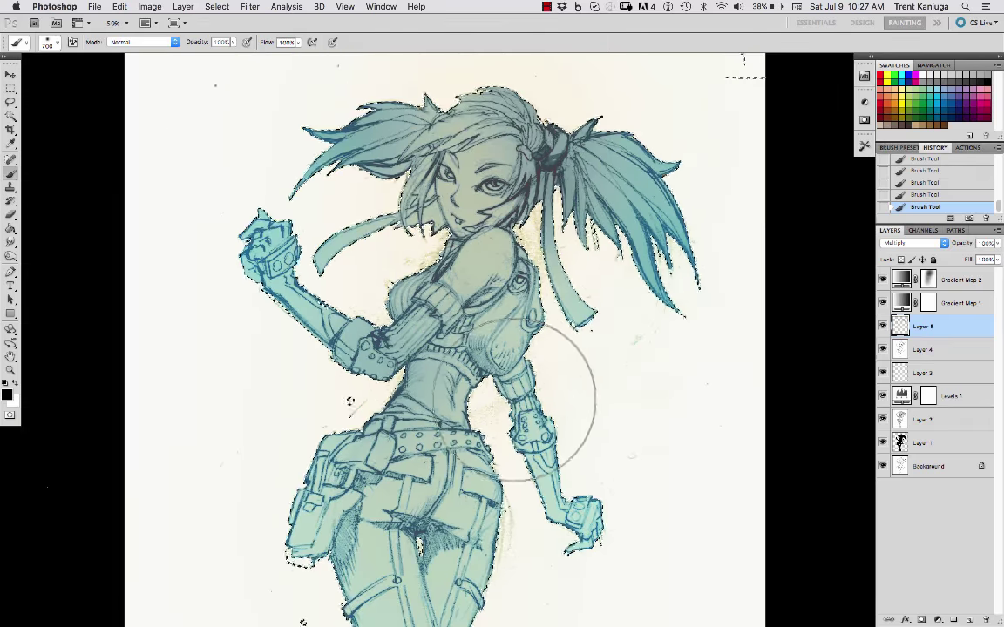
key("bracketright")
key("bracketright")
key("bracketright")
key("bracketright")
mouse_move(629, 501)
left_mouse_down()
mouse_move(624, 403)
mouse_move(640, 348)
left_mouse_up()
left_click_drag(383, 314, 446, 479)
left_click_drag(581, 491, 574, 316)
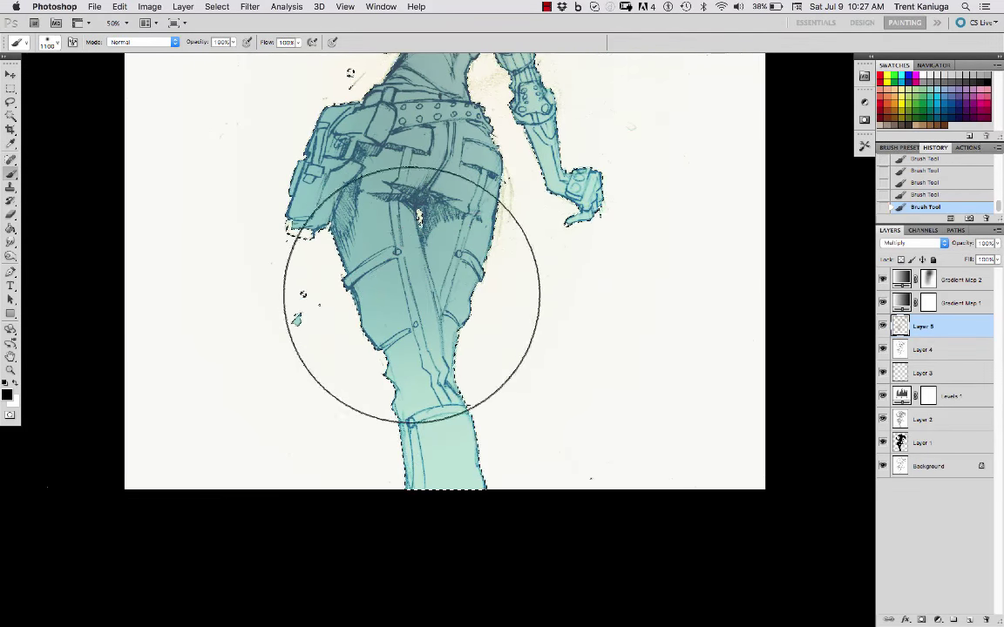
left_click_drag(517, 232, 555, 498)
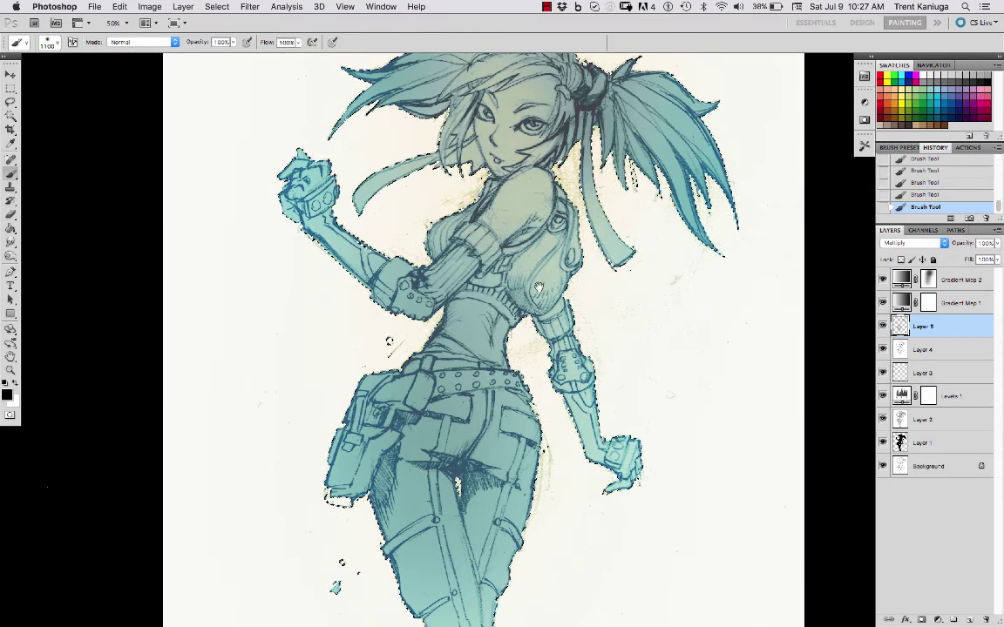
left_click_drag(538, 287, 524, 392)
Lighten the shading over the face, hair and torso on Layer 5 with a soft 1000 px Eraser and hide the selection edges.
key("e")
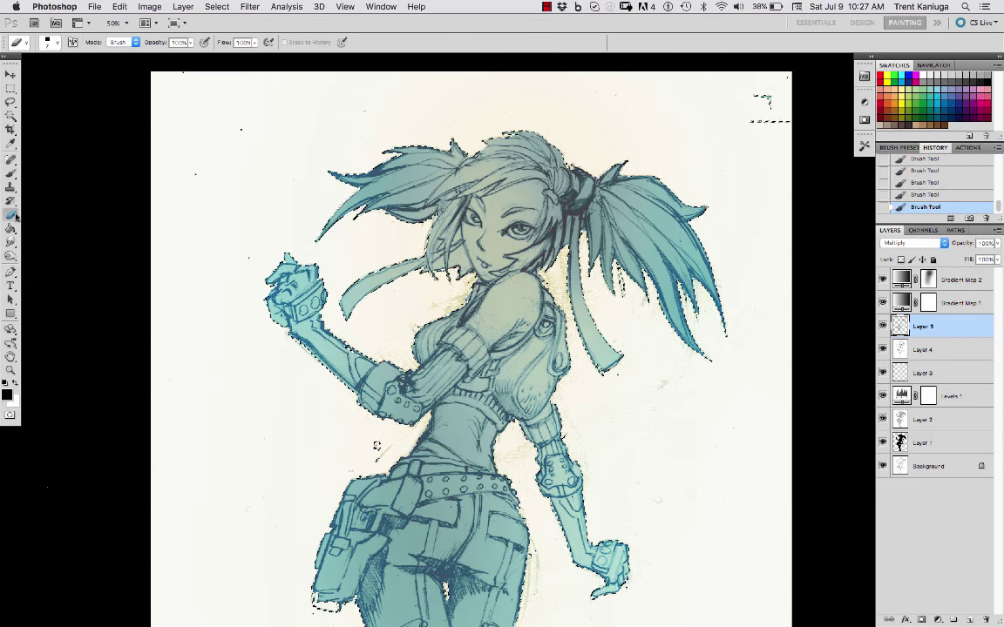
right_click(480, 261)
left_click(542, 423)
left_click(782, 348)
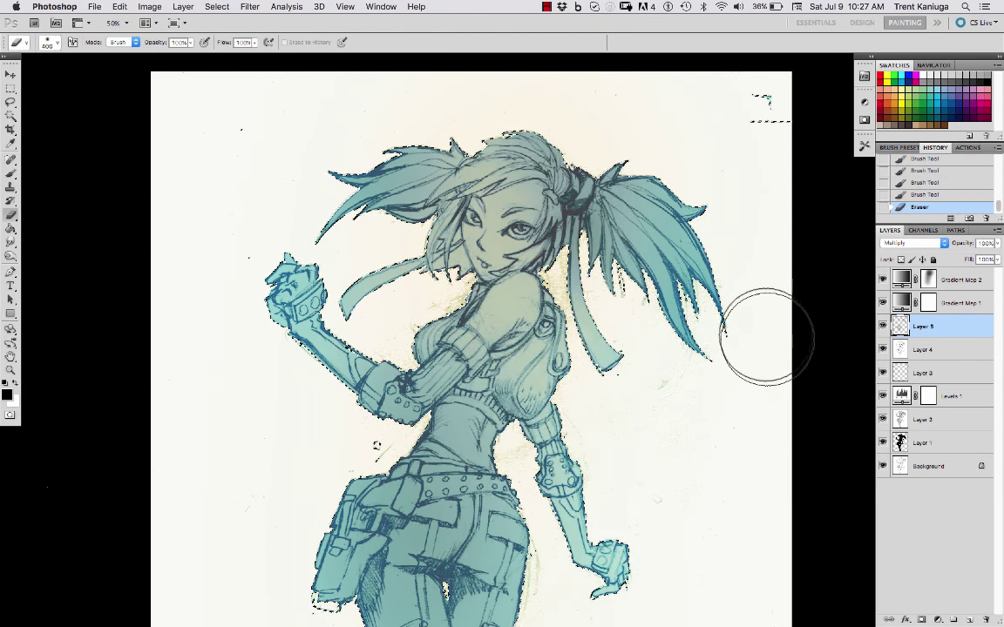
key("bracketright")
key("bracketright")
key("bracketright")
key("bracketright")
key("bracketright")
mouse_move(506, 237)
left_mouse_down()
mouse_move(485, 268)
mouse_move(458, 447)
left_mouse_up()
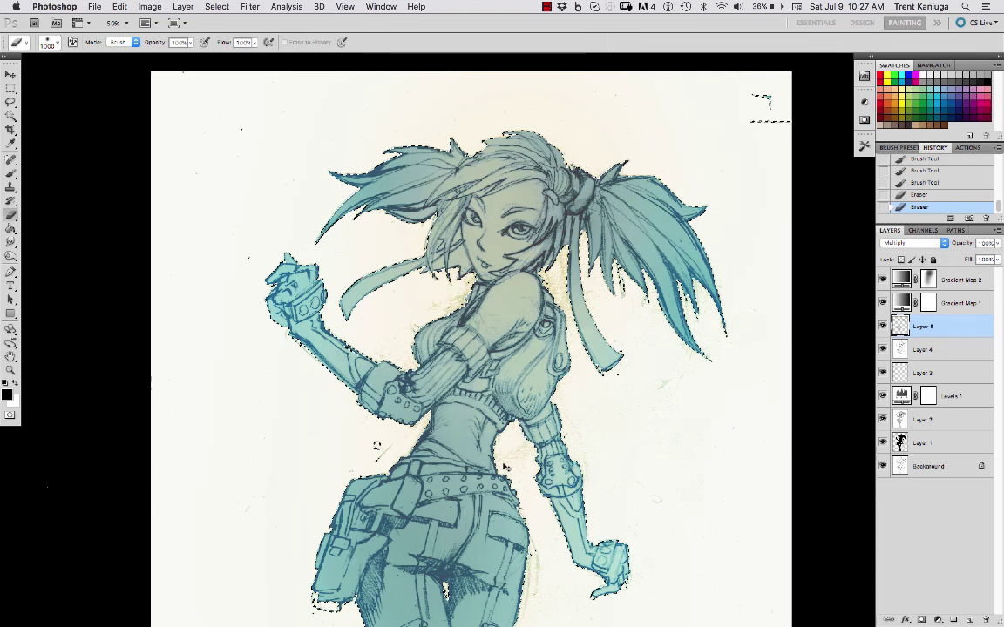
left_click_drag(514, 235, 497, 276)
key("super+h")
left_click_drag(483, 432, 471, 324)
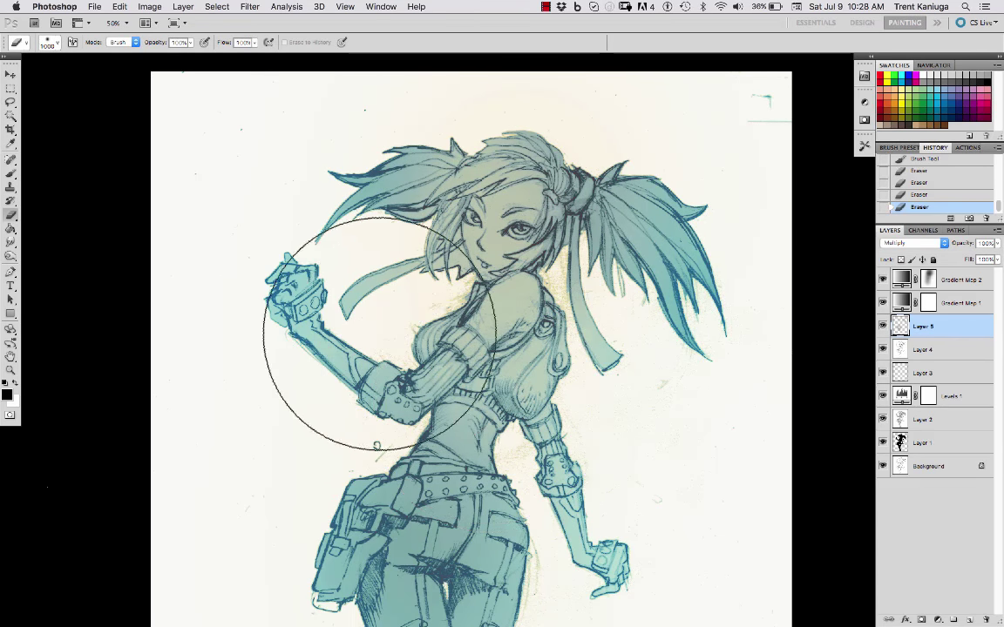
mouse_move(379, 332)
left_mouse_down()
mouse_move(462, 305)
mouse_move(533, 184)
left_mouse_up()
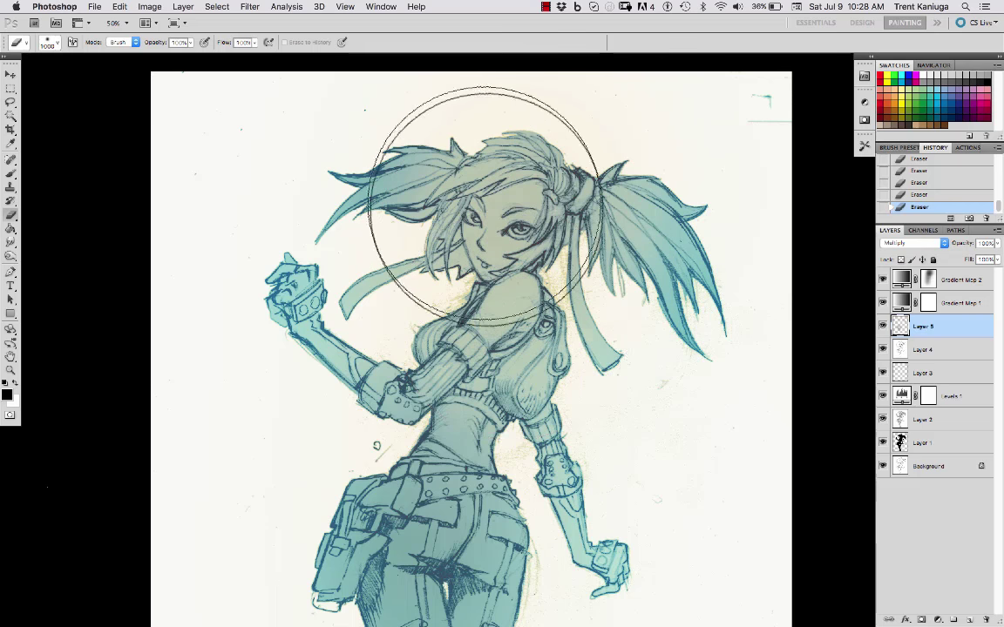
Add a Curves adjustment layer masked to the silhouette above Gradient Map 2, raising a dark point to output 62 and a light point to output 189.
left_click(902, 279)
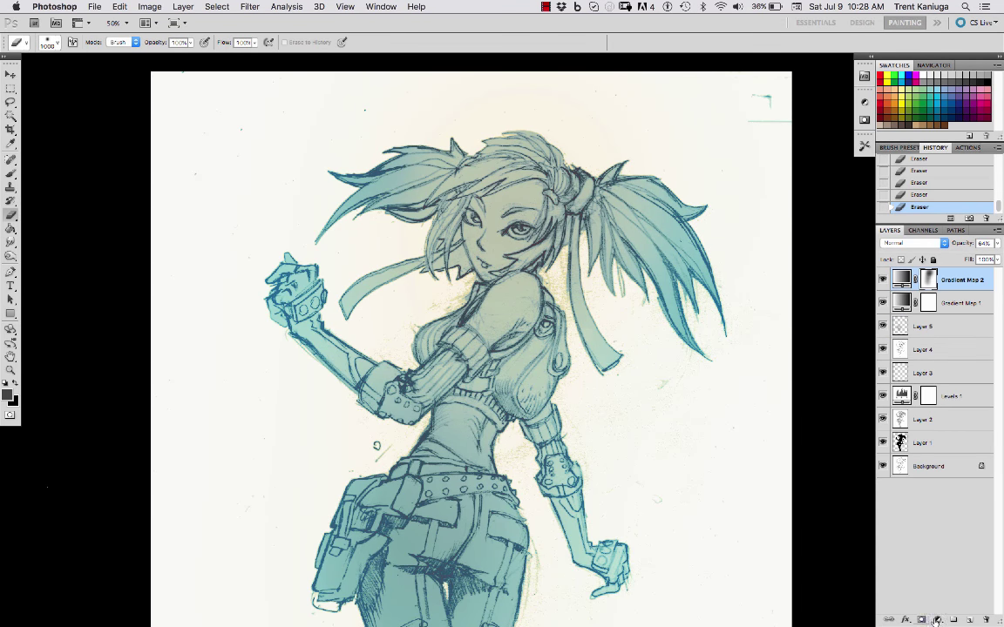
left_click(938, 619)
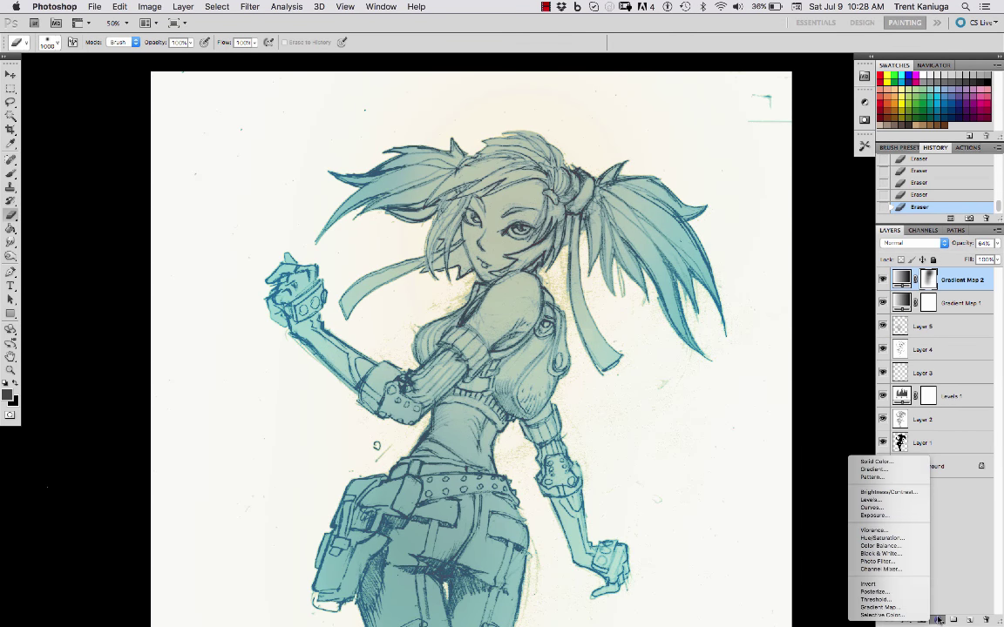
left_click(869, 507)
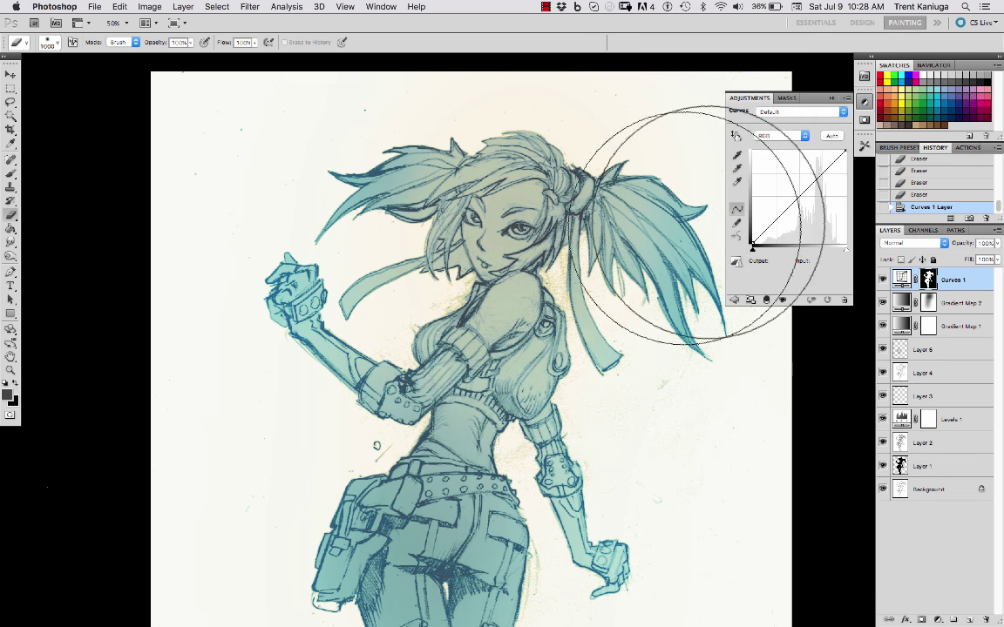
left_click(770, 226)
left_click_drag(769, 227, 774, 221)
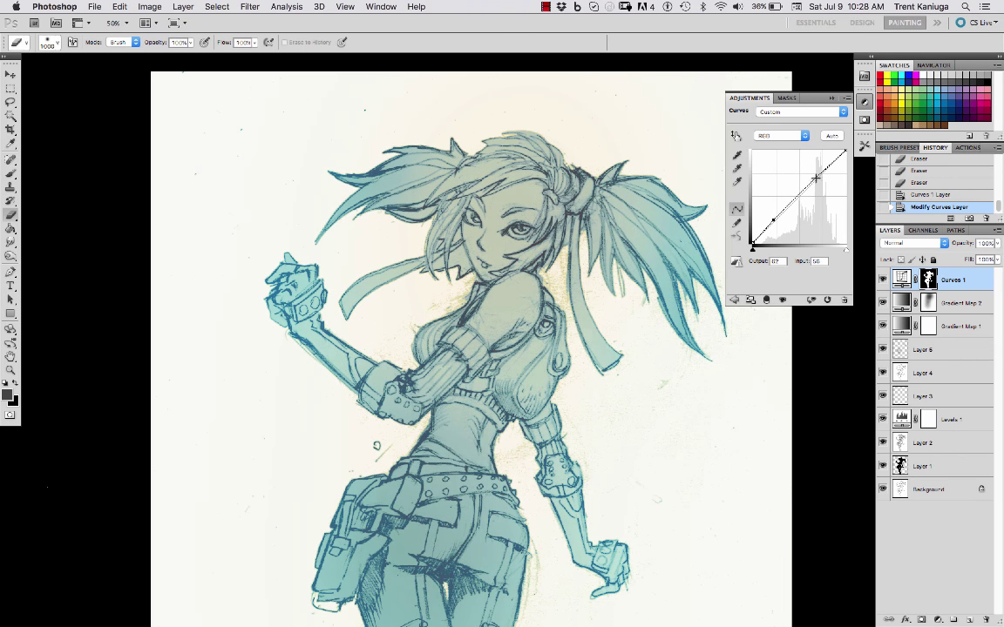
left_click_drag(816, 177, 820, 173)
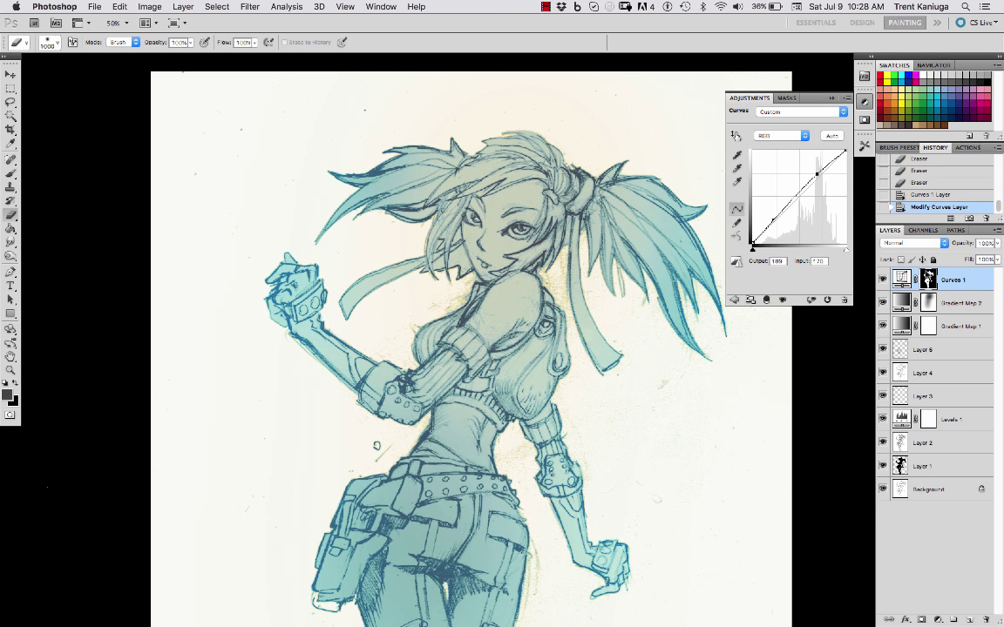
Compare the drawing with and without the Curves 1 adjustment.
left_click(884, 282)
left_click(885, 281)
left_click(885, 282)
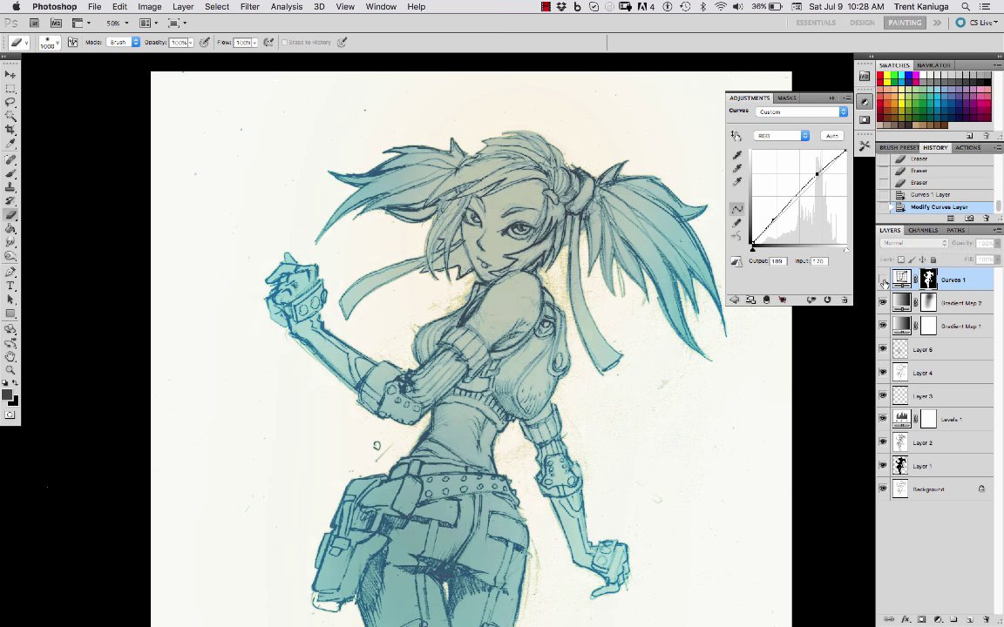
left_click(884, 283)
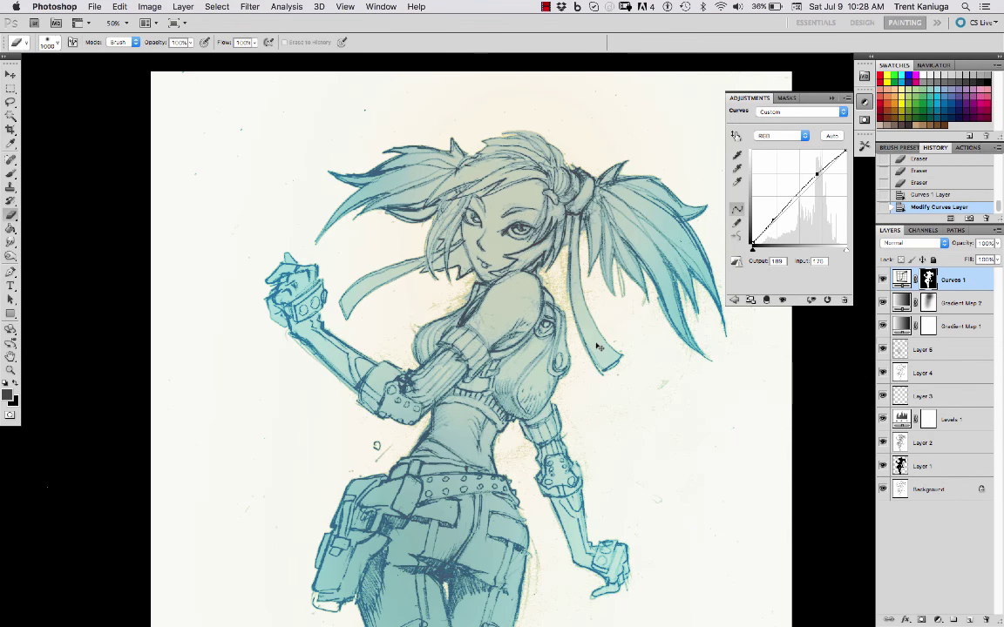
key("super+equal")
key("super+equal")
key("super+equal")
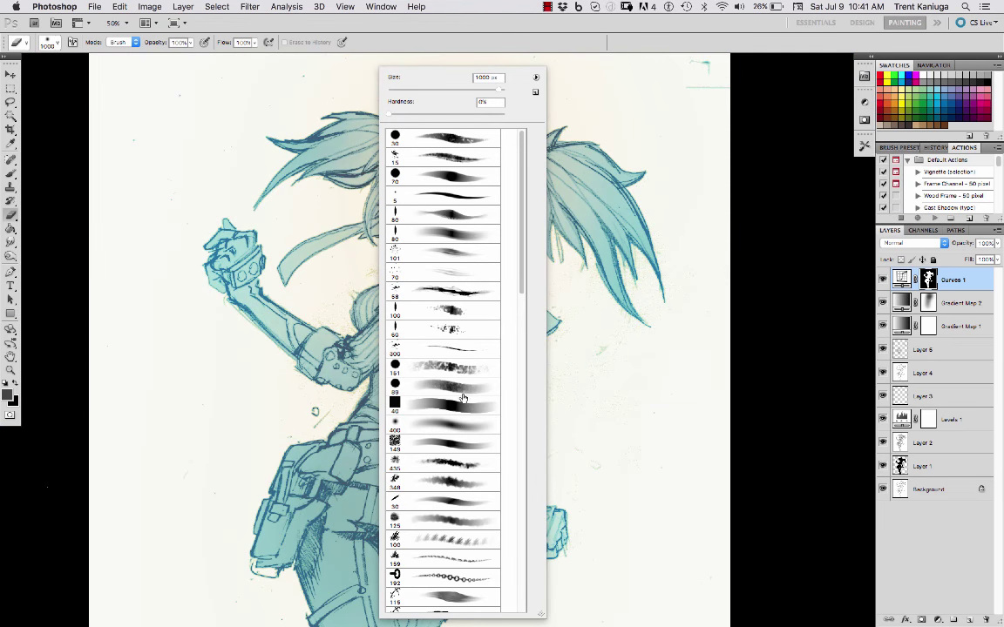
Choose the 40 px square Eraser tip and create a new layer above Curves 1.
left_click(462, 398)
key("Return")
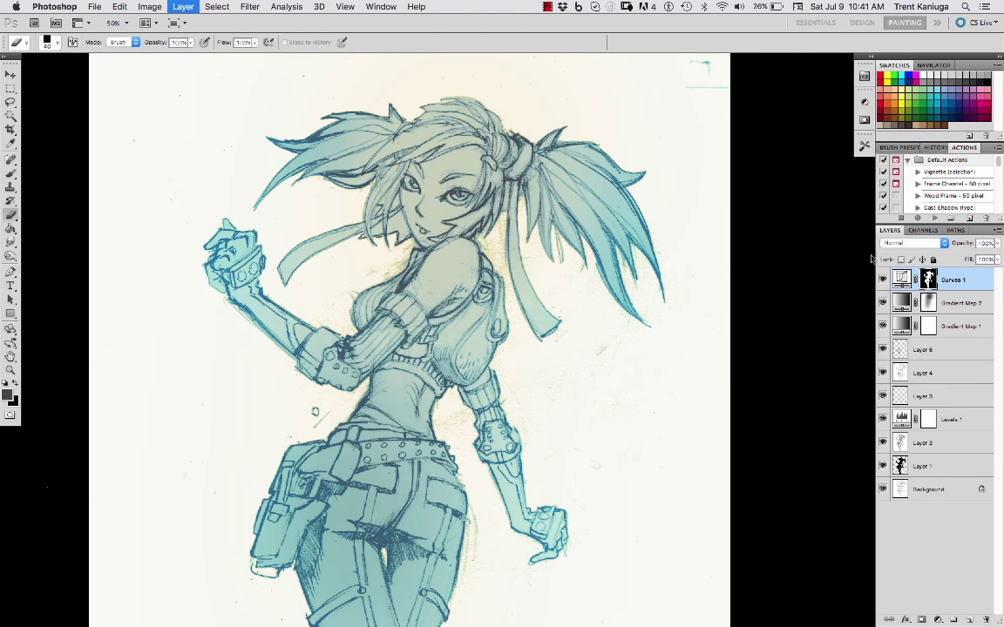
key("super+shift+n")
key("Return")
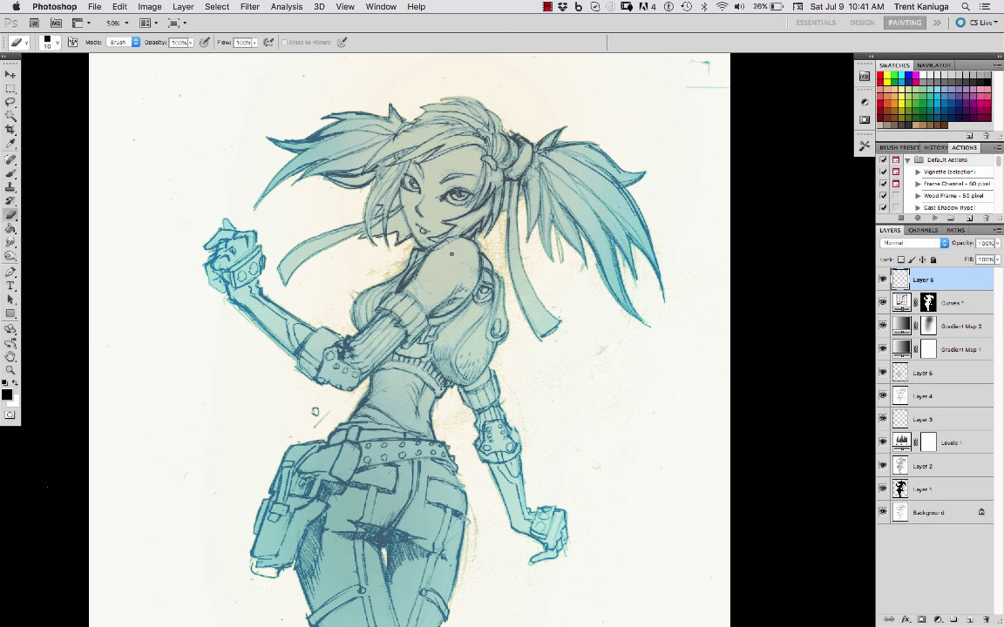
Switch to a white 15 px hard round brush and paint small highlights on the shoulder and nose on Layer 6.
left_click(560, 366)
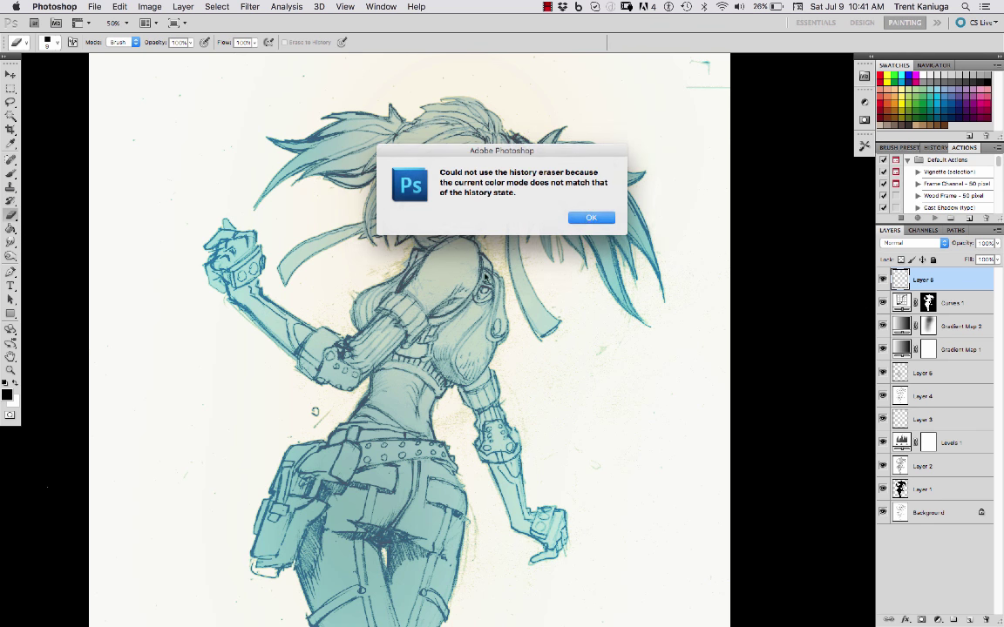
left_click(589, 215)
left_click(12, 177)
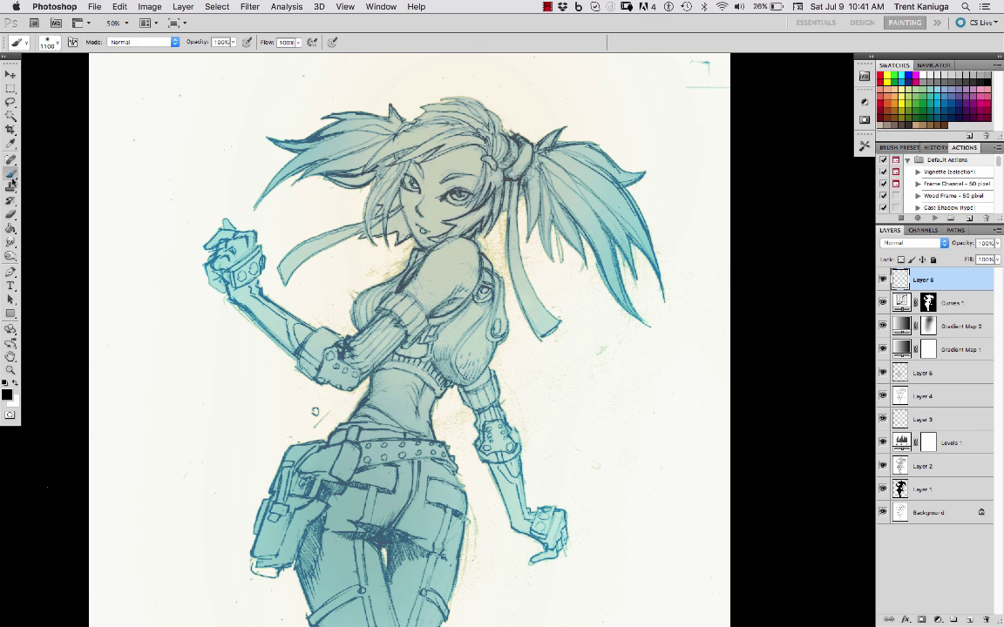
right_click(199, 333)
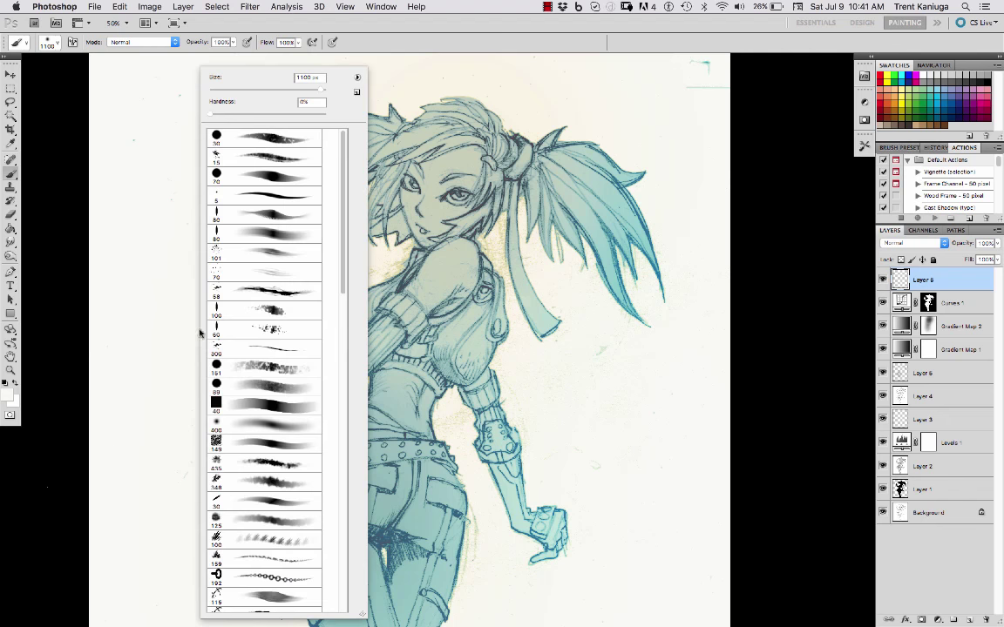
left_click(275, 198)
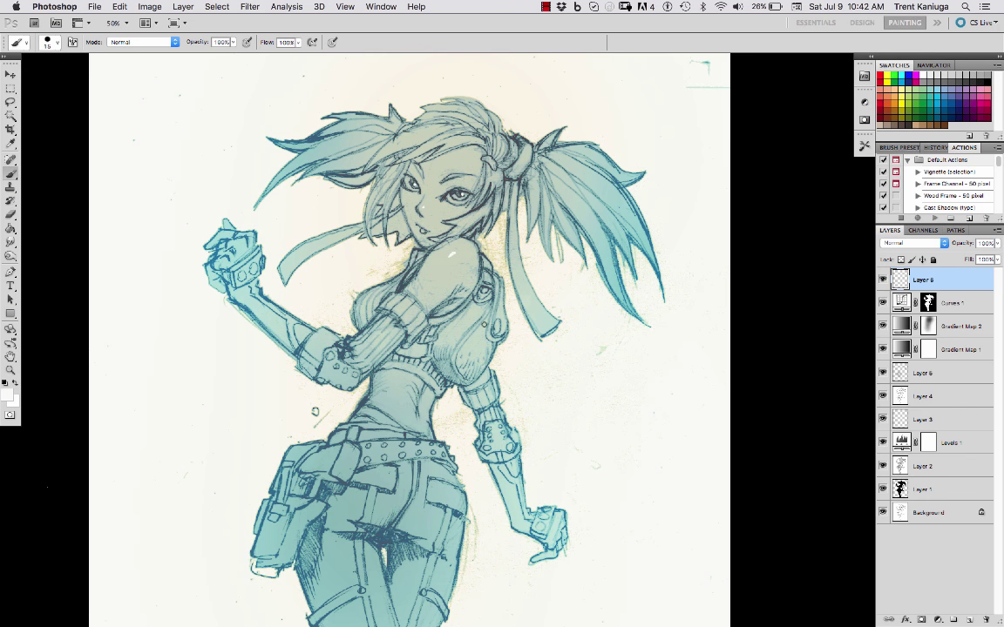
key("super+equal")
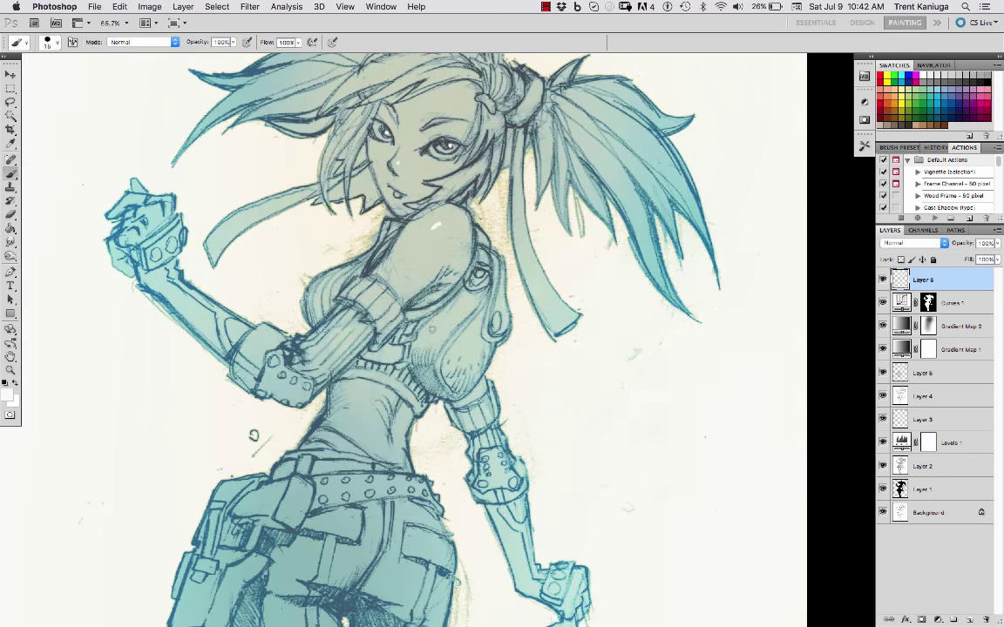
left_click_drag(460, 296, 493, 391)
Paint a pale yellow rim outside the ribbon, chest and waist outlines on Layer 6, sampling colors from the drawing.
left_click(476, 308, "alt")
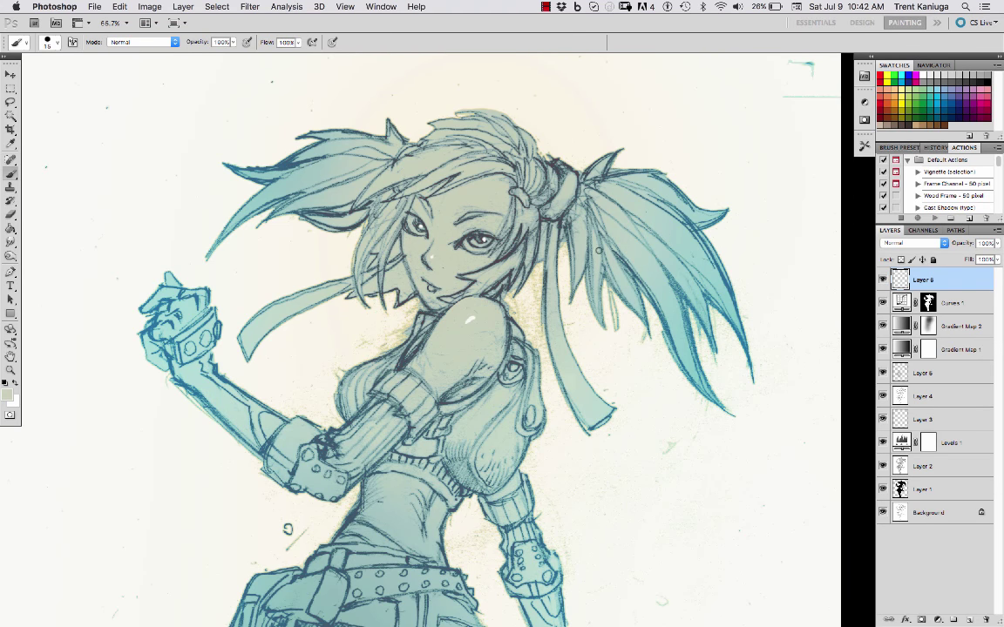
left_click(512, 297, "alt")
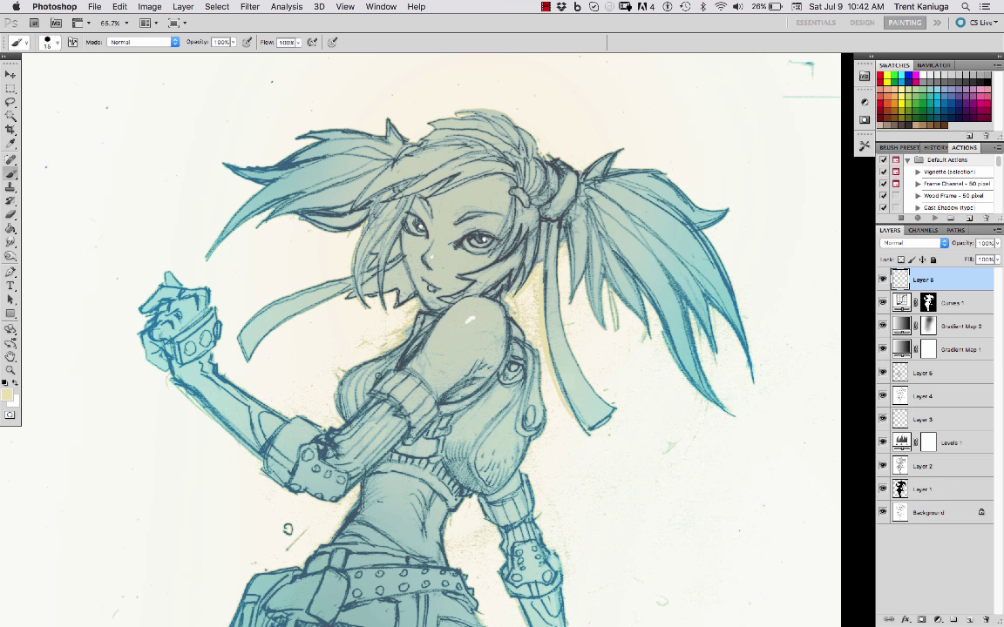
left_click(345, 363, "alt")
left_click(313, 334, "alt")
left_click(337, 375, "alt")
scroll(506, 449, "down", 4)
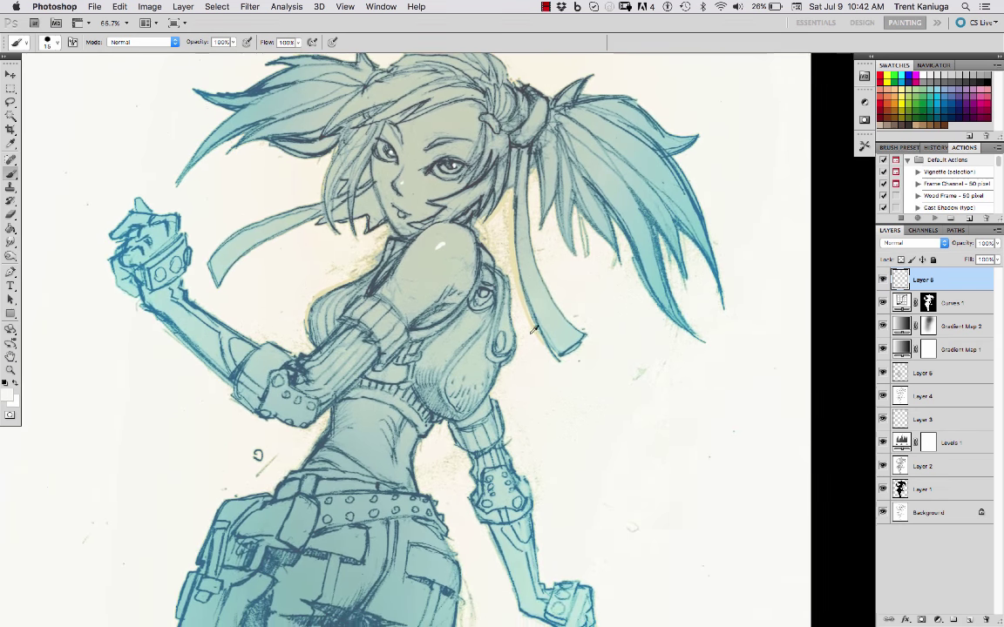
left_click(519, 275, "alt")
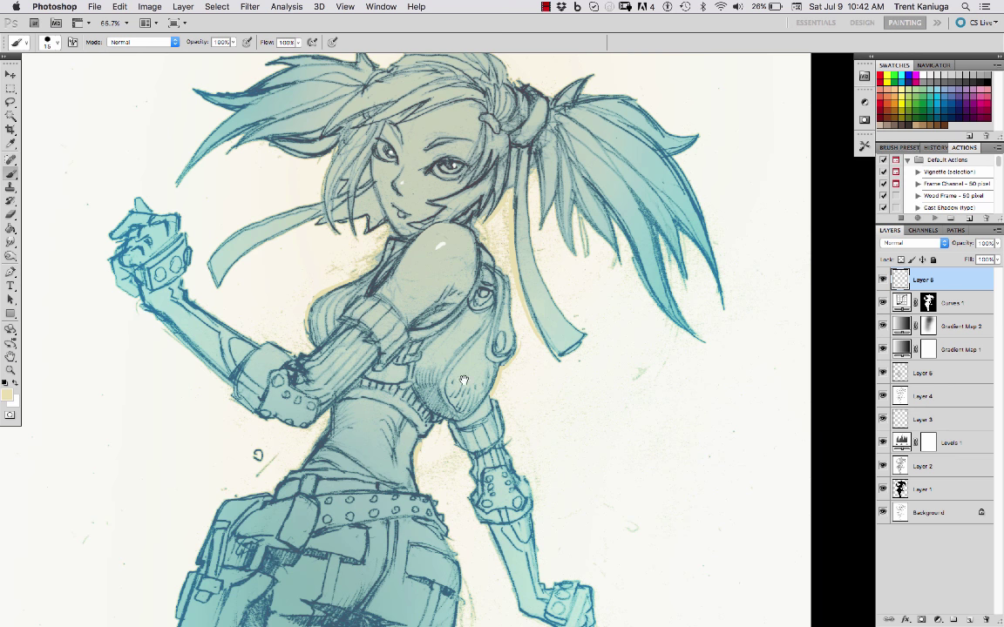
Choose the soft round 400 px Eraser tip with 0% hardness and reduce its size to 150 px.
scroll(416, 342, "up", 5)
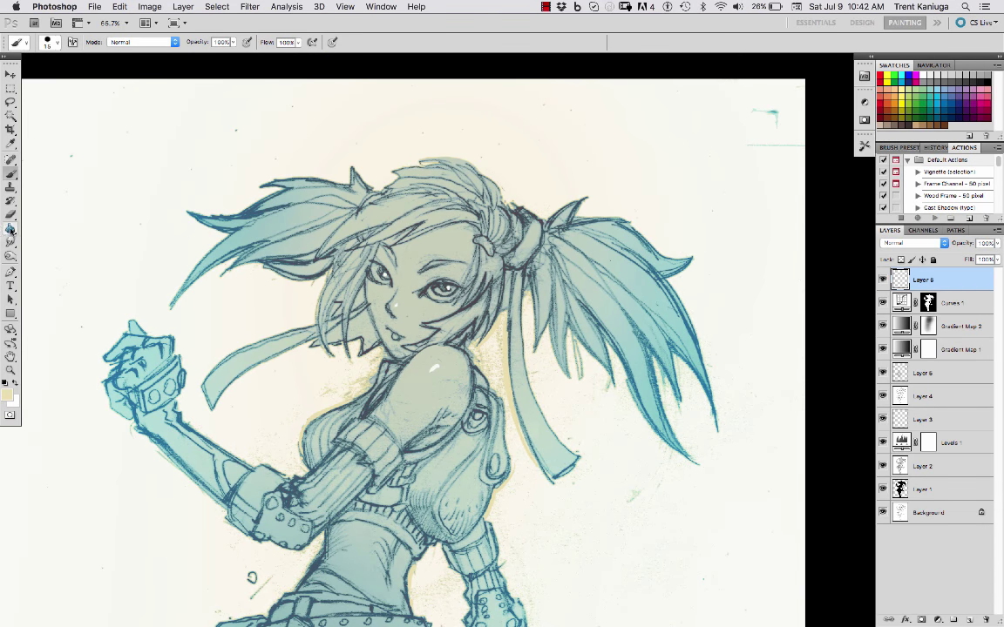
left_click(11, 214)
right_click(439, 375)
left_click(492, 430)
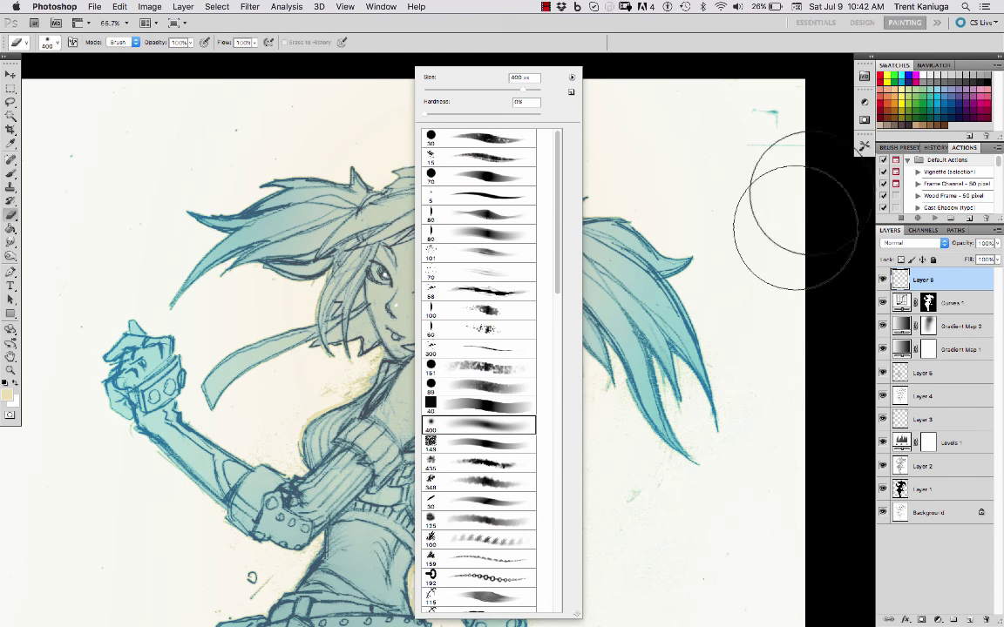
left_click(773, 179)
key("bracketleft")
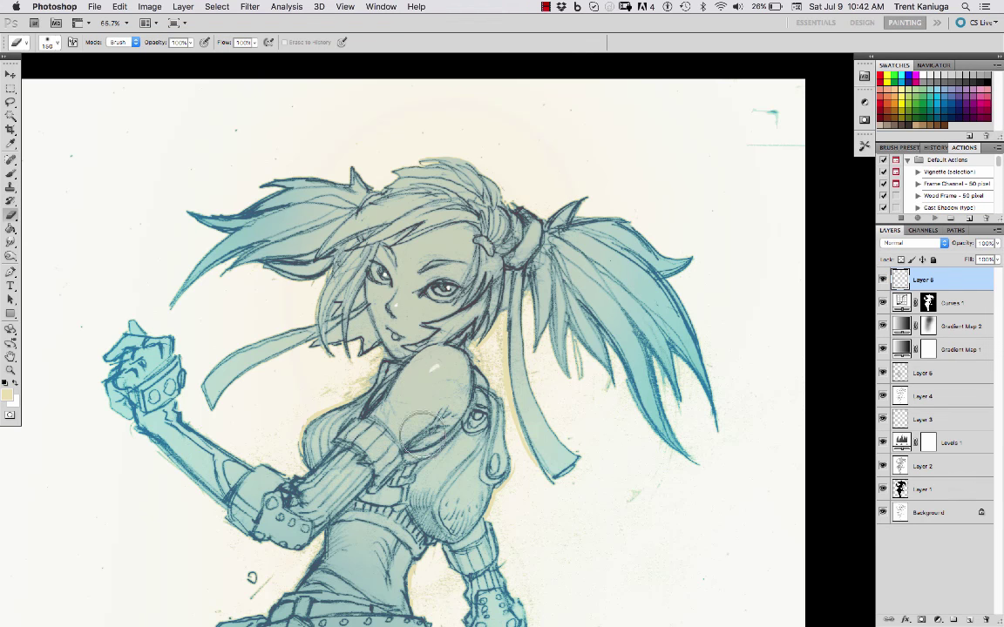
Sample a dark blue from the linework and paint darker strokes along the bangs above the face on Layer 6 with the 15 px Brush.
left_click(11, 174)
left_click(426, 289, "alt")
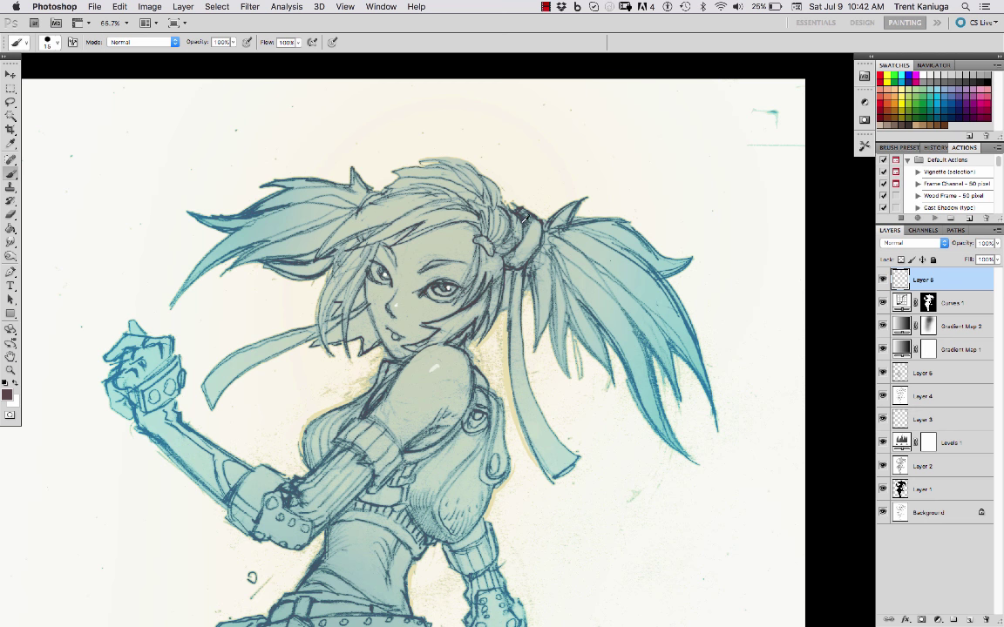
left_click(472, 193, "alt")
left_click_drag(404, 245, 455, 222)
left_click_drag(355, 225, 410, 200)
key("super+z")
left_click_drag(353, 225, 423, 197)
left_click_drag(447, 231, 476, 224)
left_click_drag(361, 250, 417, 224)
key("super+z")
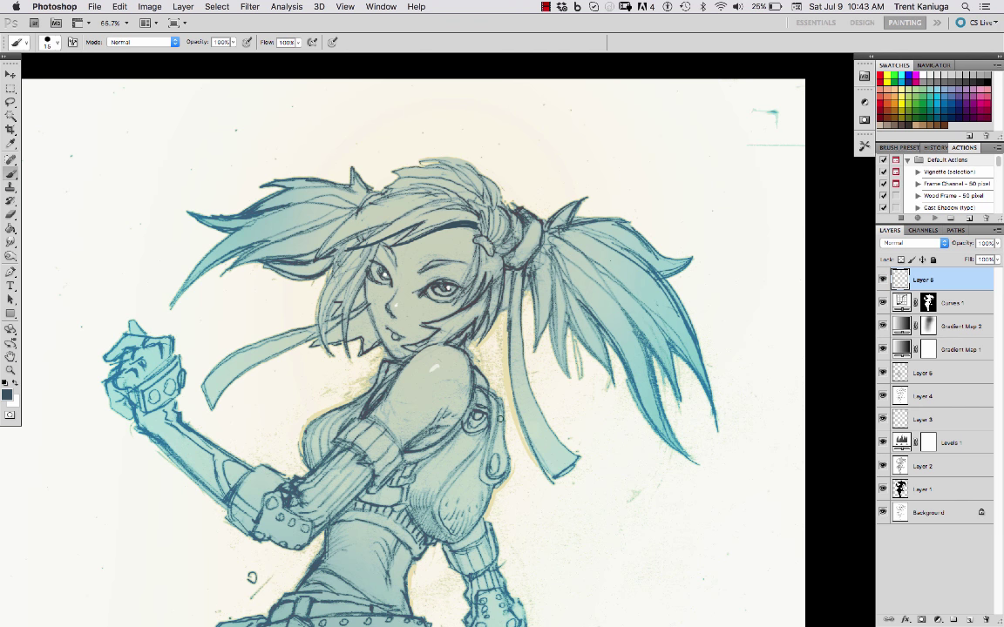
Sample the off-white background color, followed by a pale highlight color from the nose, for the 15 px Brush.
left_click_drag(301, 474, 376, 352)
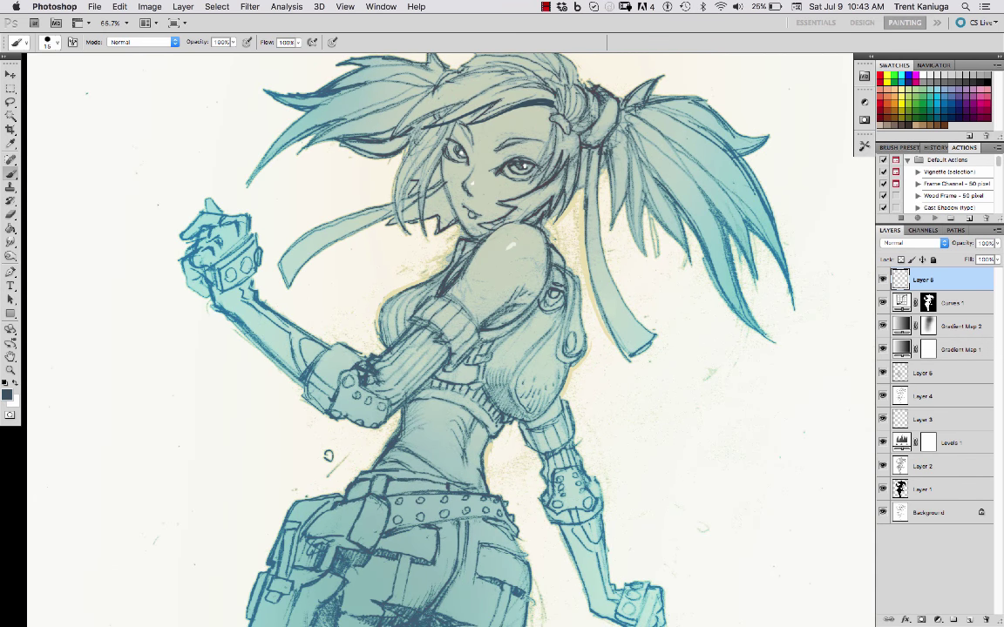
scroll(566, 269, "up", 3)
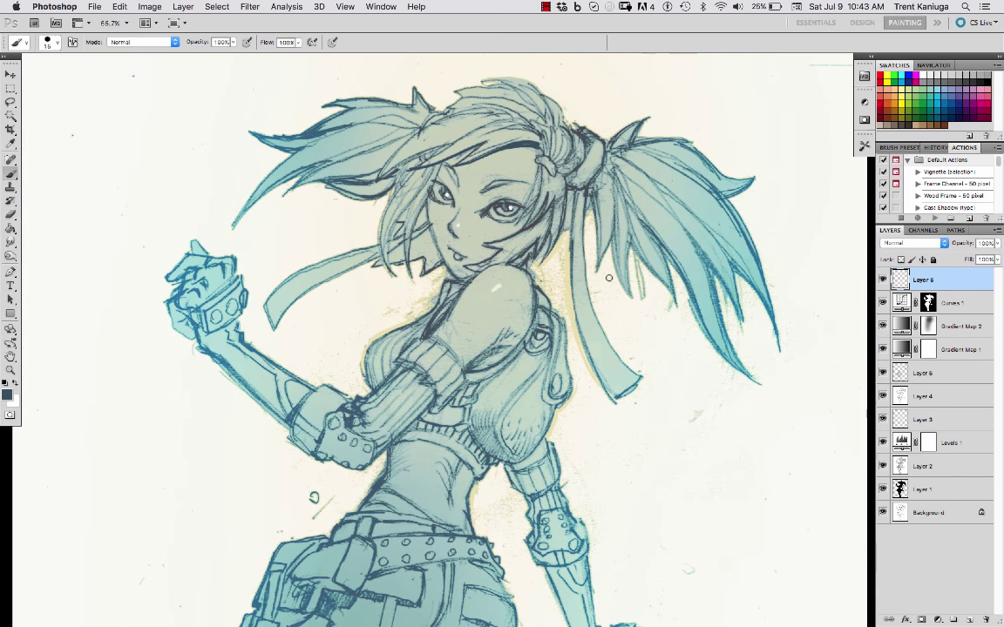
left_click(601, 295, "alt")
mouse_move(526, 297)
left_mouse_down()
mouse_move(557, 344)
mouse_move(561, 337)
left_mouse_up()
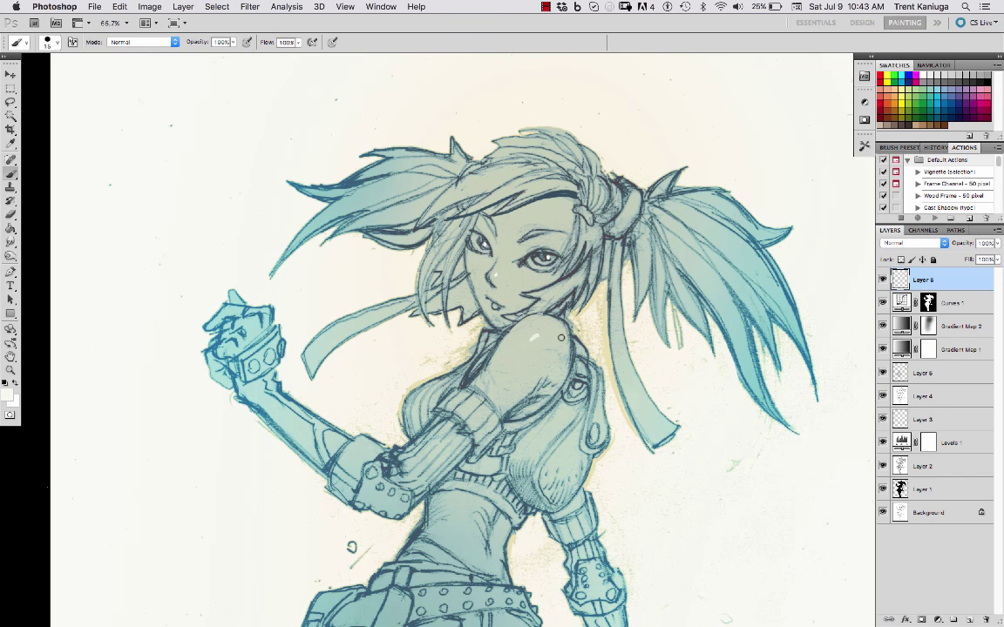
left_click(492, 279, "alt")
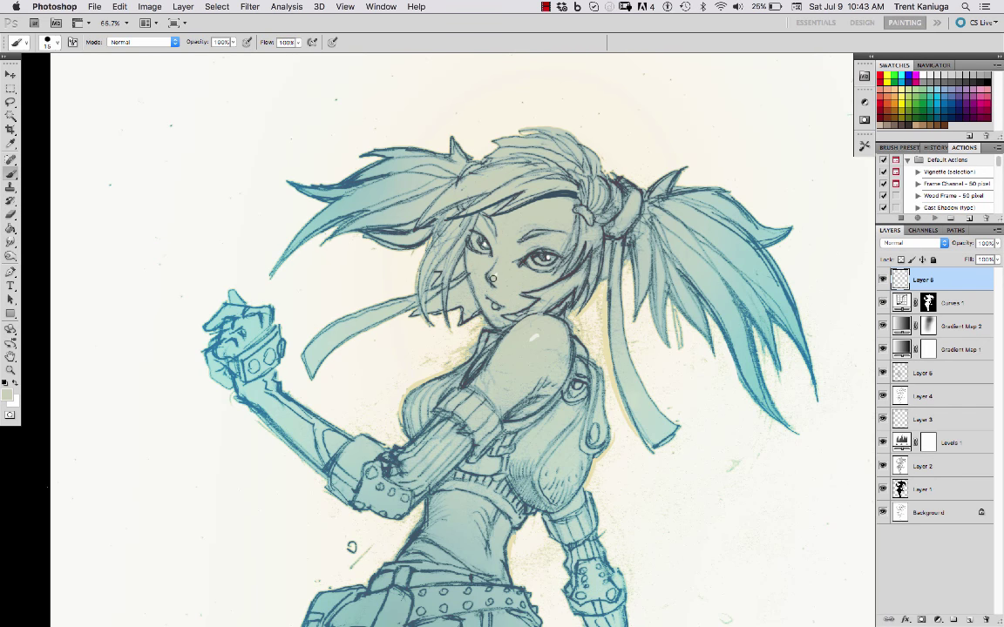